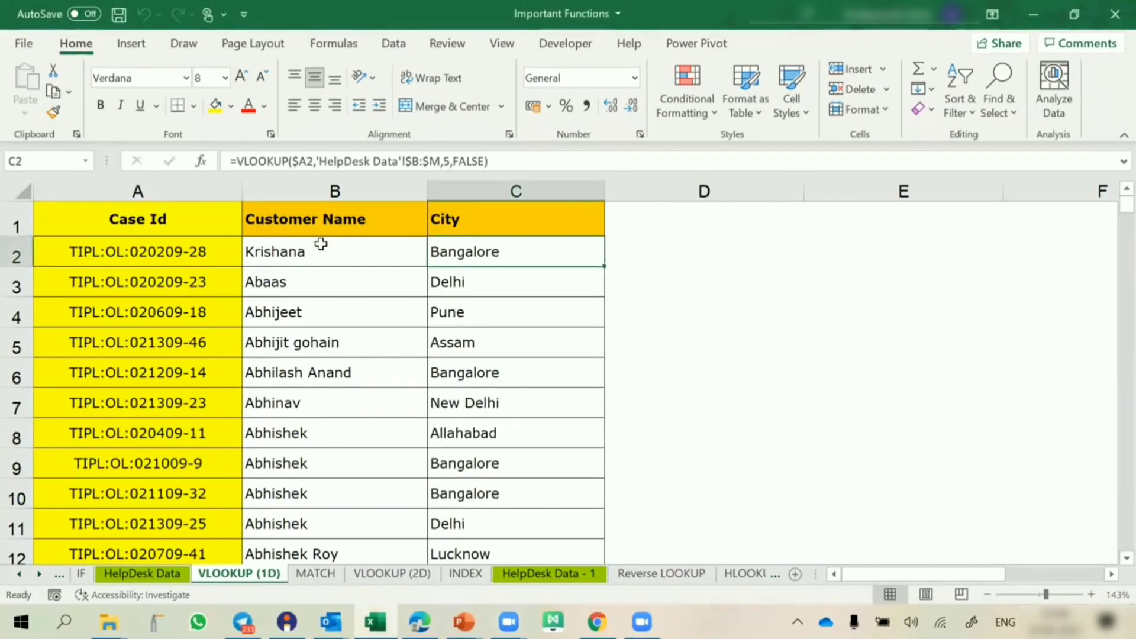
Review the Customer Name and City columns on the VLOOKUP (1D) sheet and find the City column on the HelpDesk Data sheet
{"action": "left_click", "coordinate": [320, 244]}
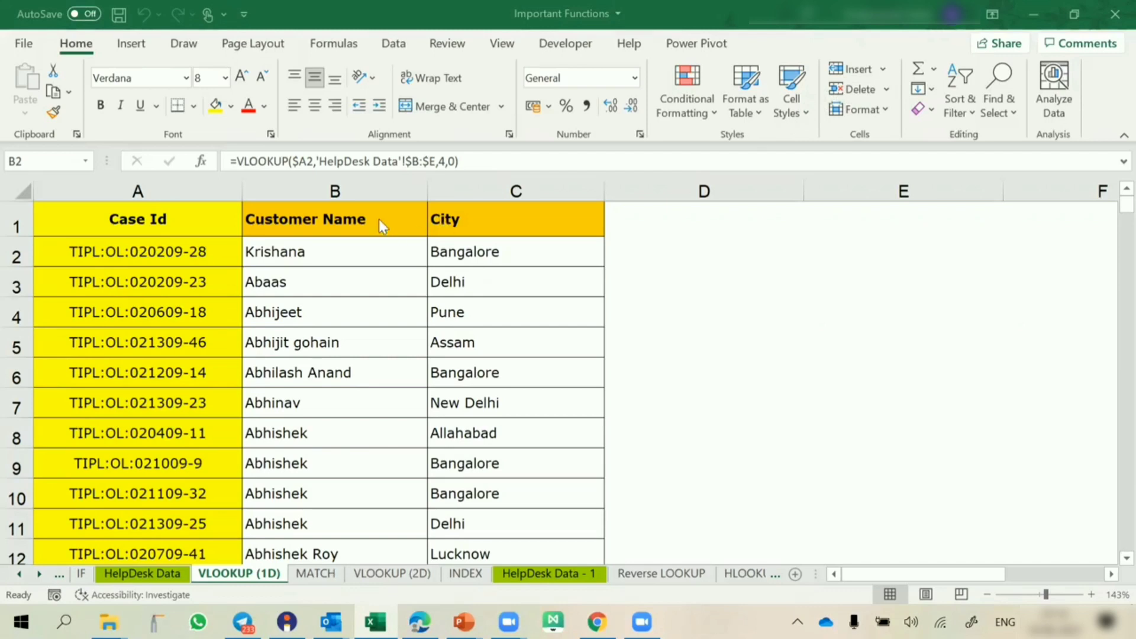
{"action": "left_click", "coordinate": [356, 219]}
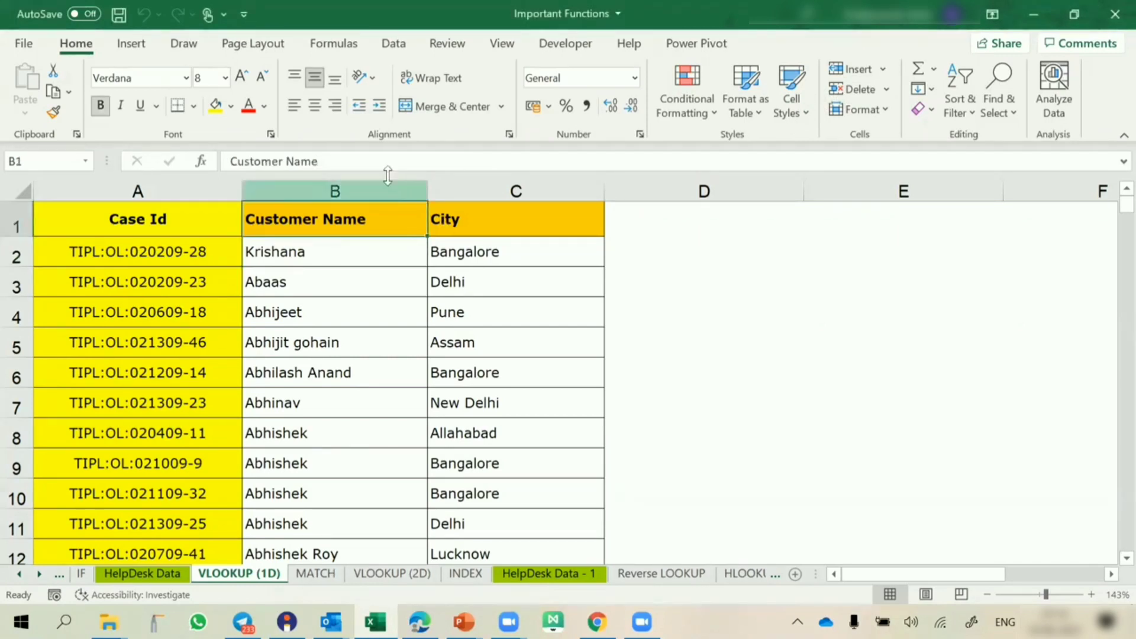
{"action": "key", "text": "ctrl+shift+Down"}
{"action": "left_click", "coordinate": [366, 222]}
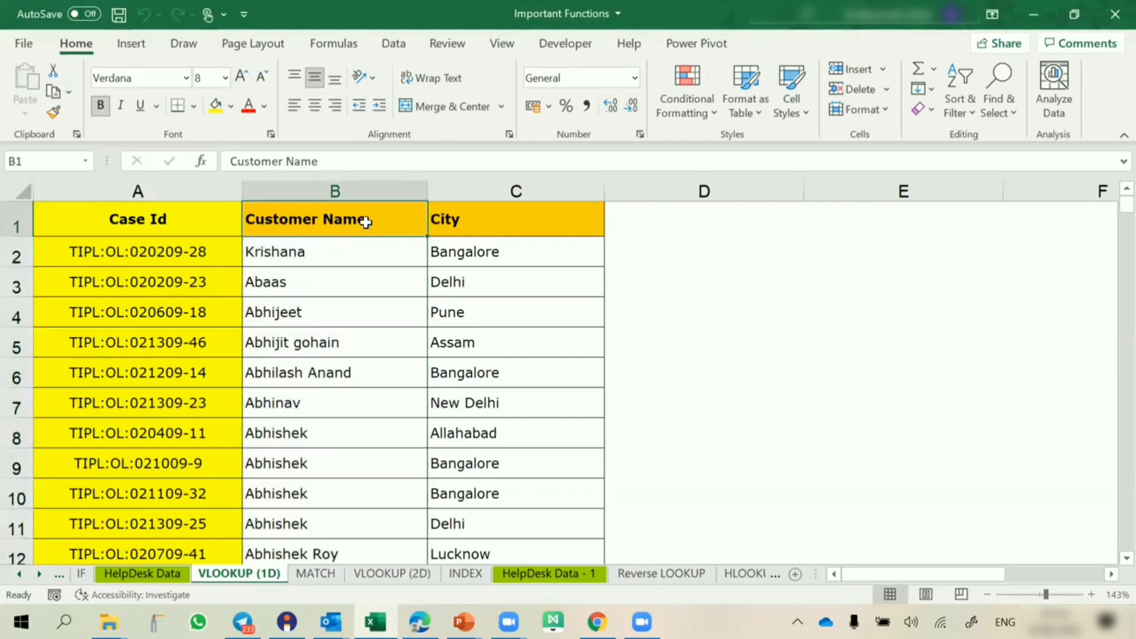
{"action": "key", "text": "Right"}
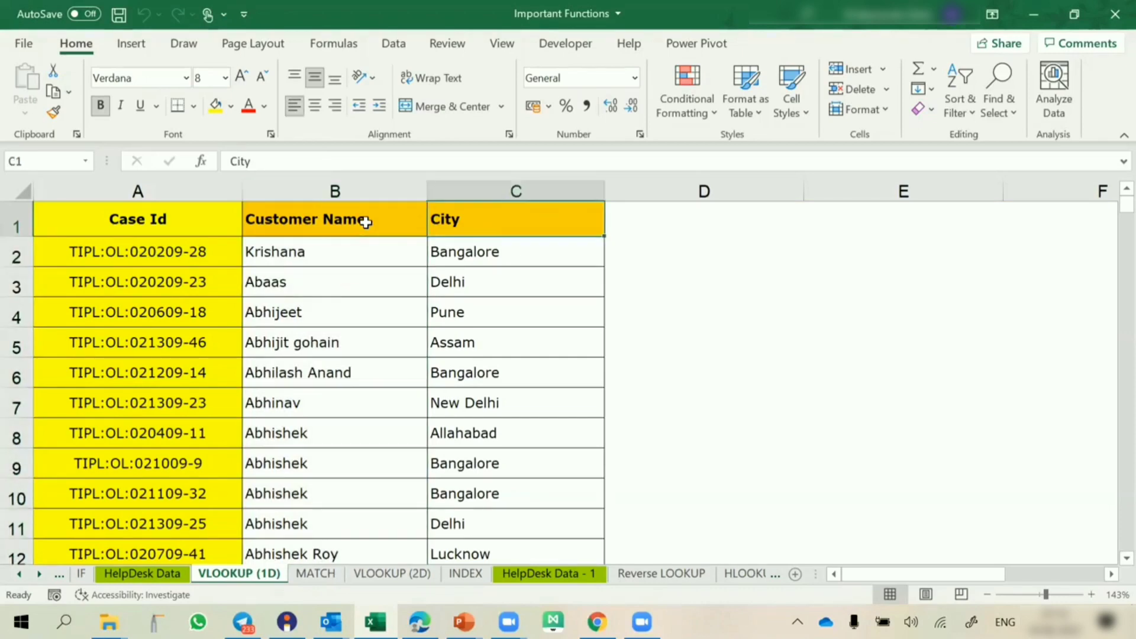
{"action": "left_click", "coordinate": [147, 573]}
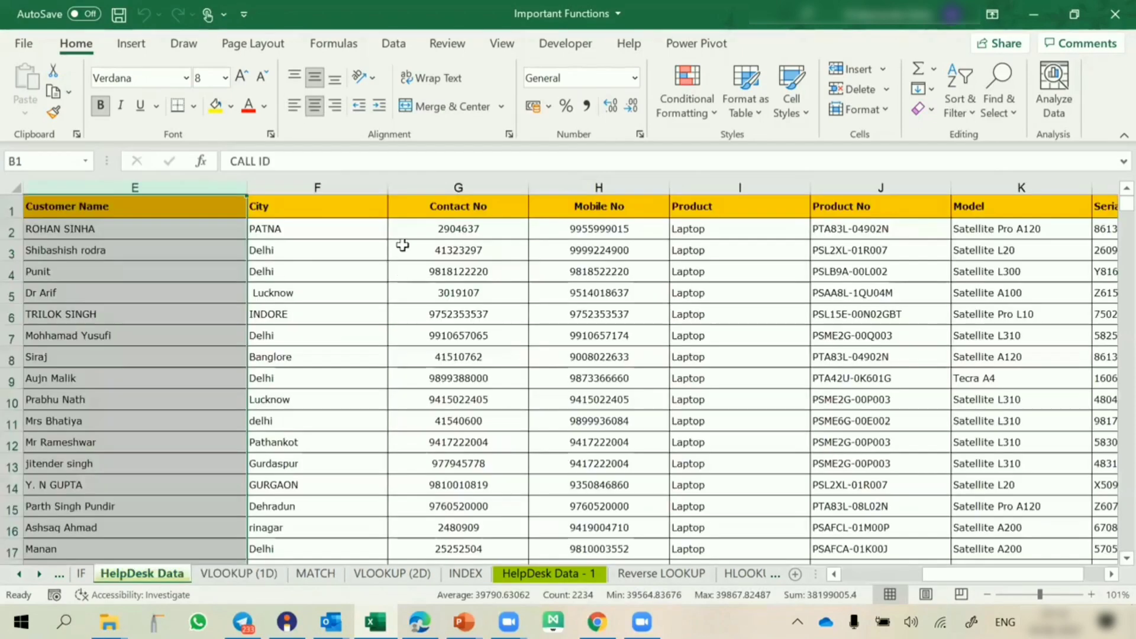
{"action": "left_click", "coordinate": [337, 255]}
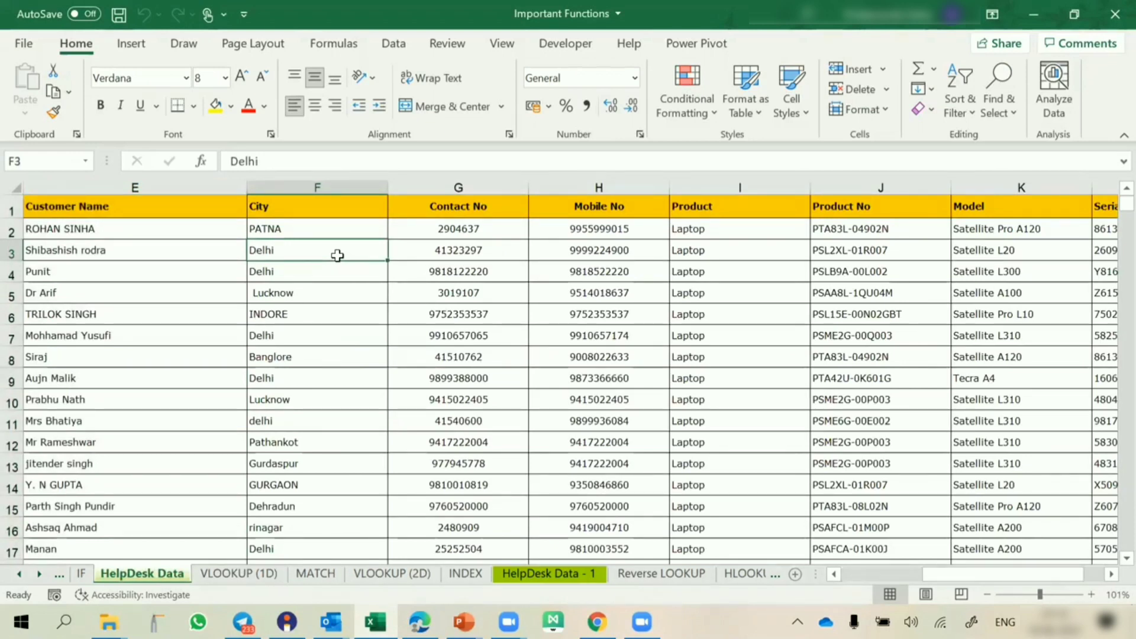
On the VLOOKUP (1D) sheet, compare the VLOOKUP formulas in B2 and C2, including their column index arguments
{"action": "left_click", "coordinate": [240, 573]}
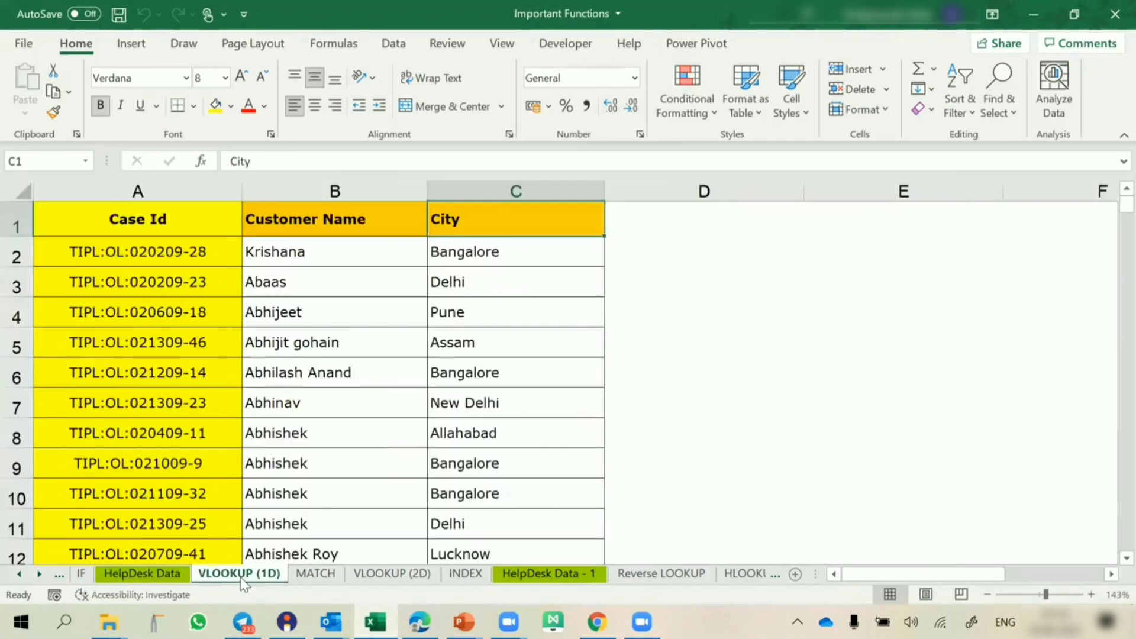
{"action": "left_click_drag", "start_coordinate": [353, 190], "coordinate": [647, 176]}
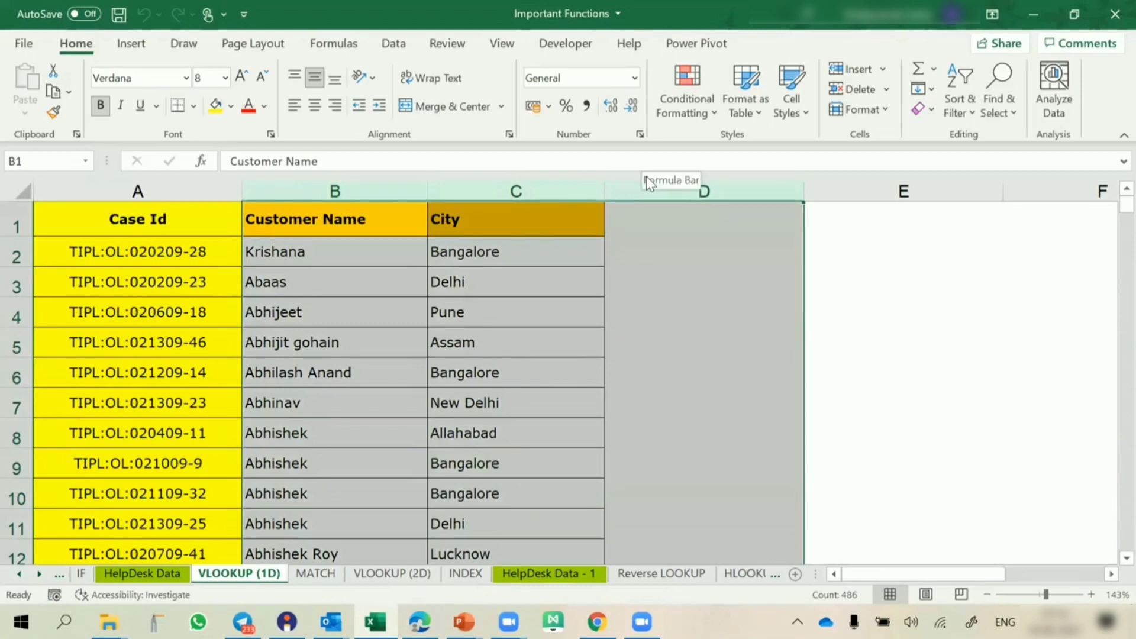
{"action": "left_click", "coordinate": [315, 219]}
{"action": "left_click", "coordinate": [293, 252]}
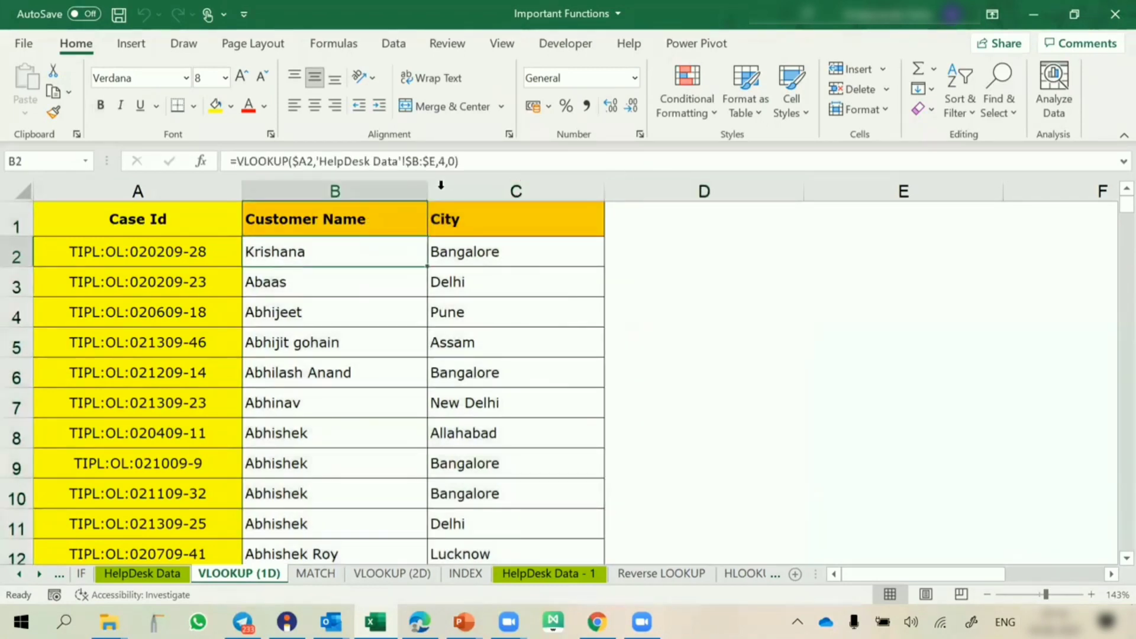
{"action": "left_click", "coordinate": [441, 161]}
{"action": "left_click_drag", "start_coordinate": [312, 252], "coordinate": [450, 252]}
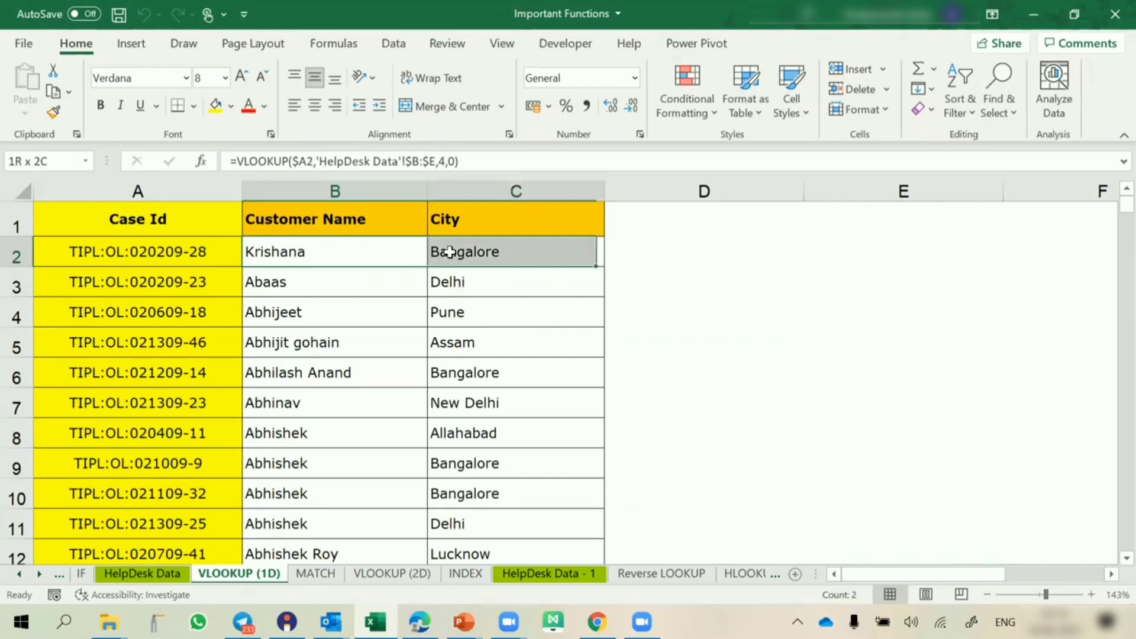
{"action": "left_click_drag", "start_coordinate": [358, 251], "coordinate": [464, 241]}
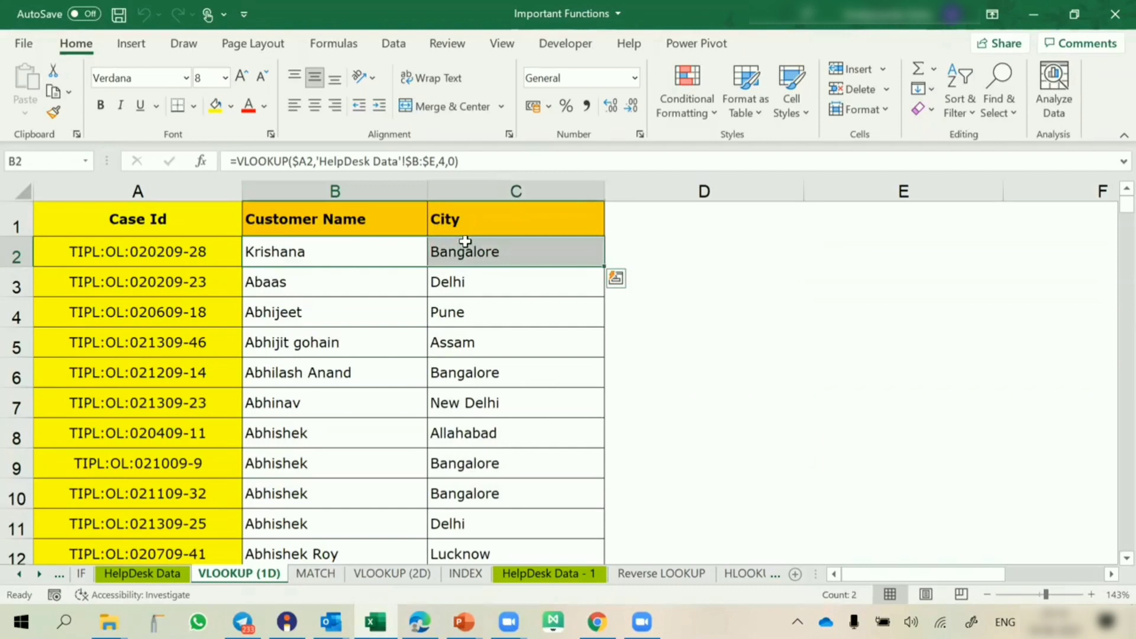
{"action": "left_click", "coordinate": [375, 246]}
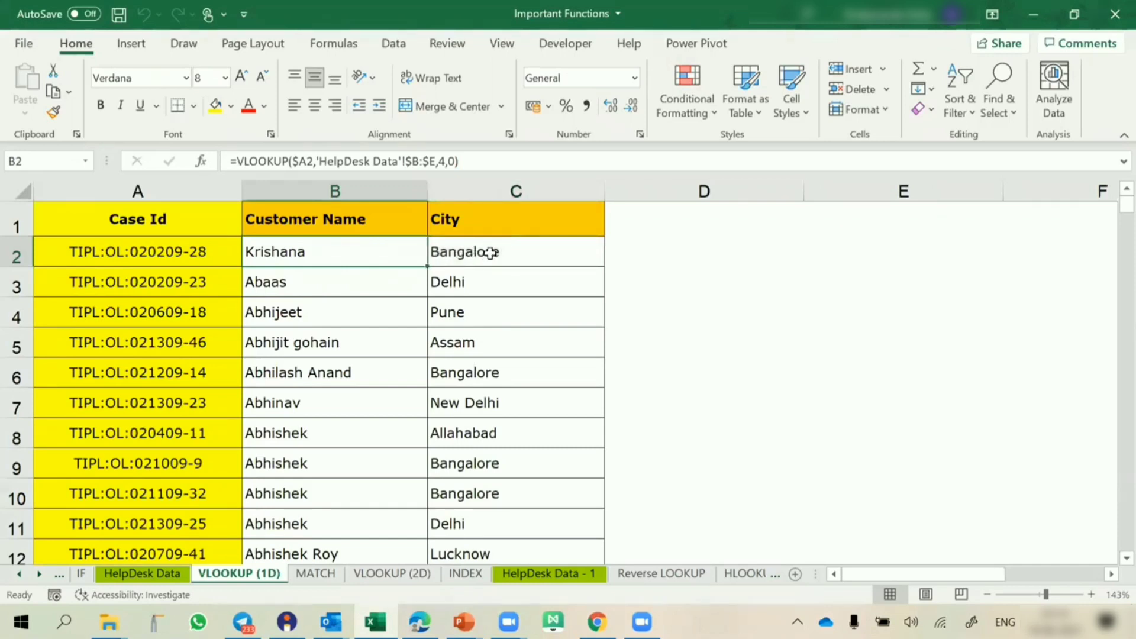
{"action": "left_click", "coordinate": [491, 253]}
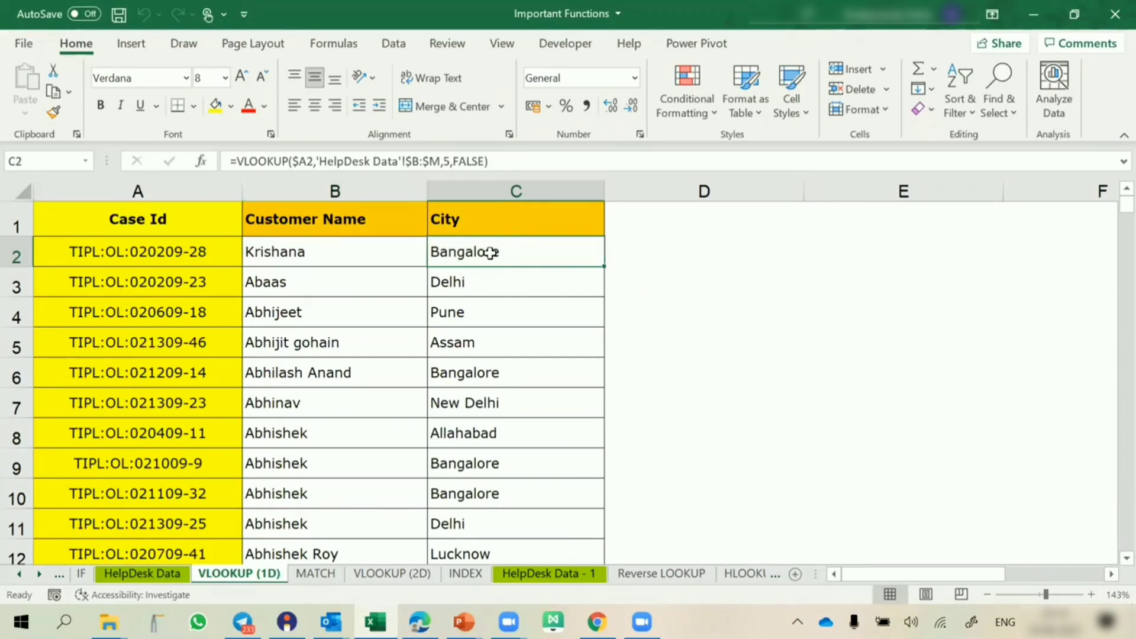
{"action": "left_click", "coordinate": [363, 252]}
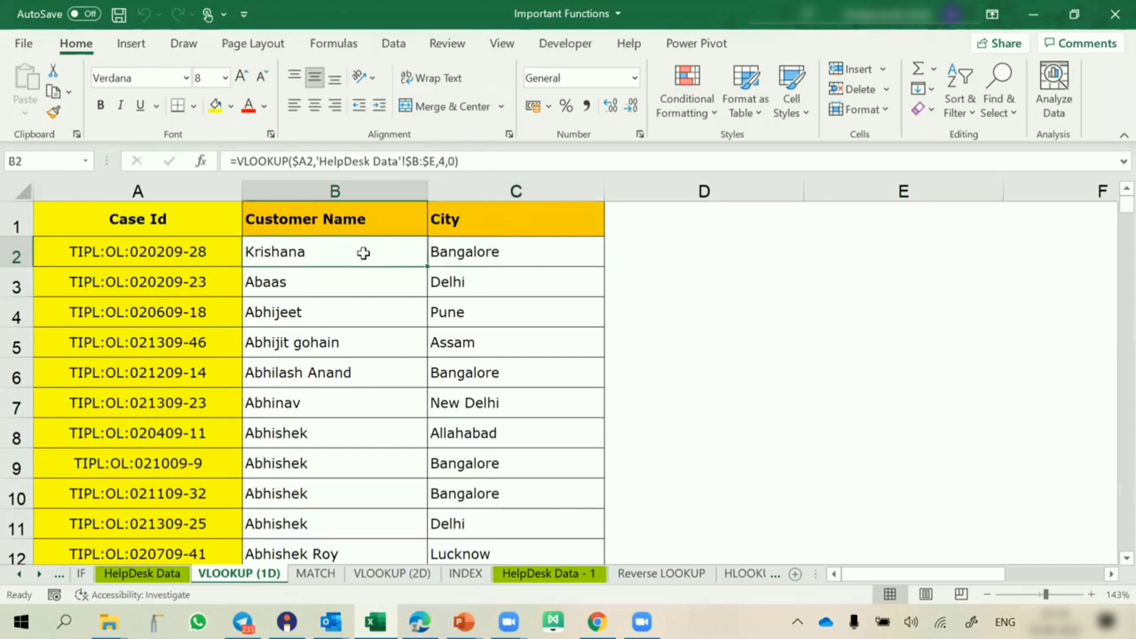
{"action": "left_click", "coordinate": [478, 251]}
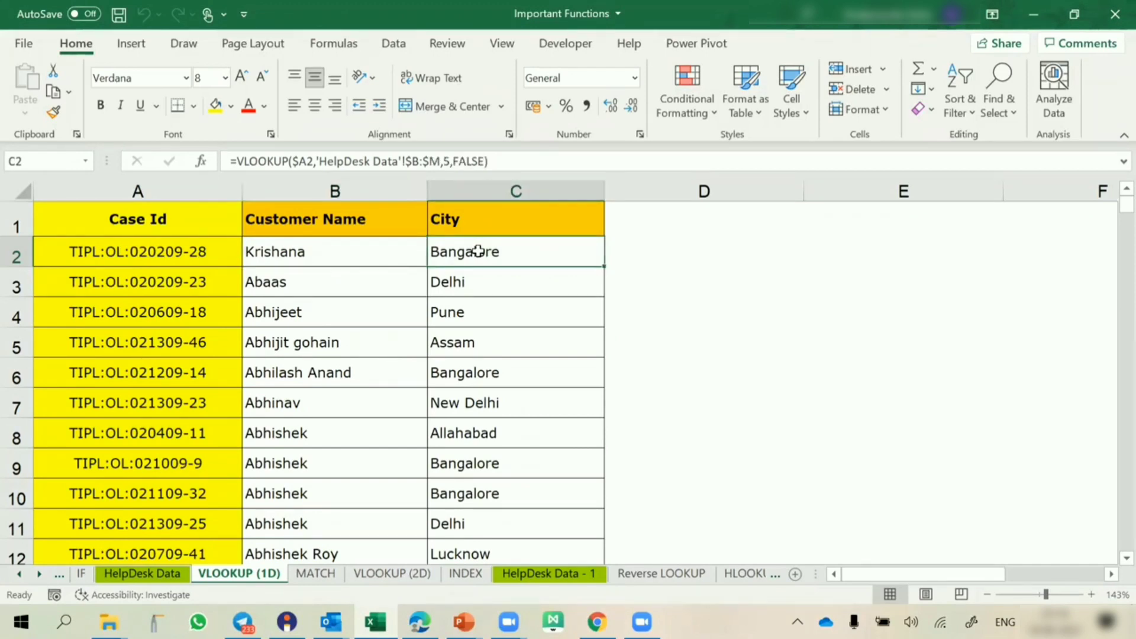
{"action": "left_click", "coordinate": [358, 259]}
{"action": "left_click", "coordinate": [453, 251]}
{"action": "left_click", "coordinate": [295, 252]}
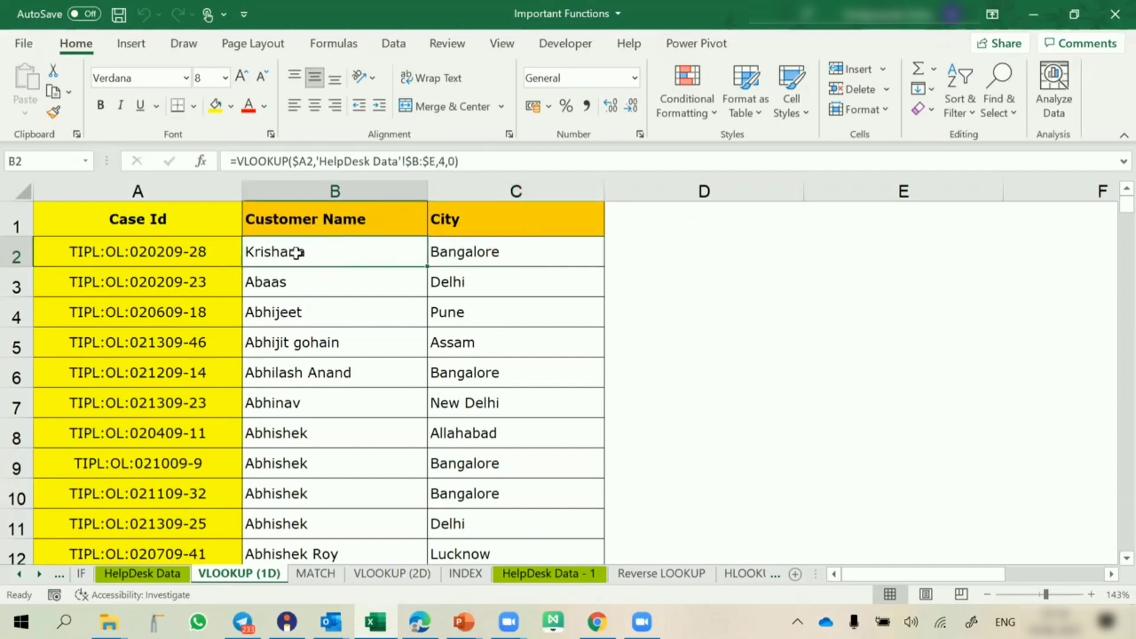
{"action": "left_click", "coordinate": [350, 216]}
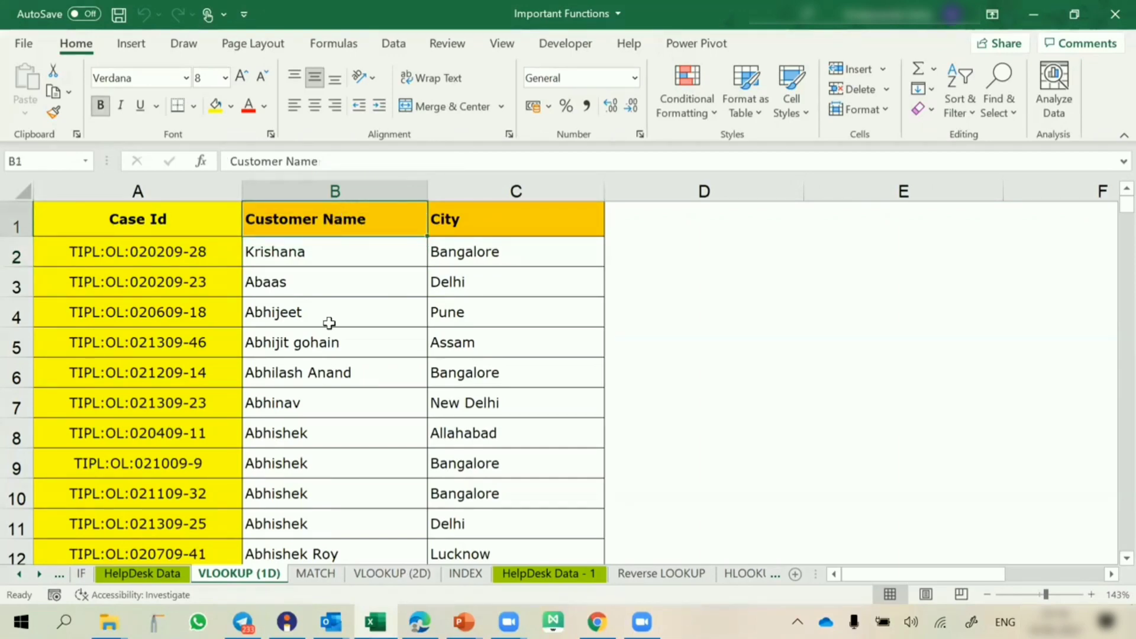
On the HelpDesk Data sheet, trace the header columns from CALL ID across to Customer Name
{"action": "left_click", "coordinate": [140, 573]}
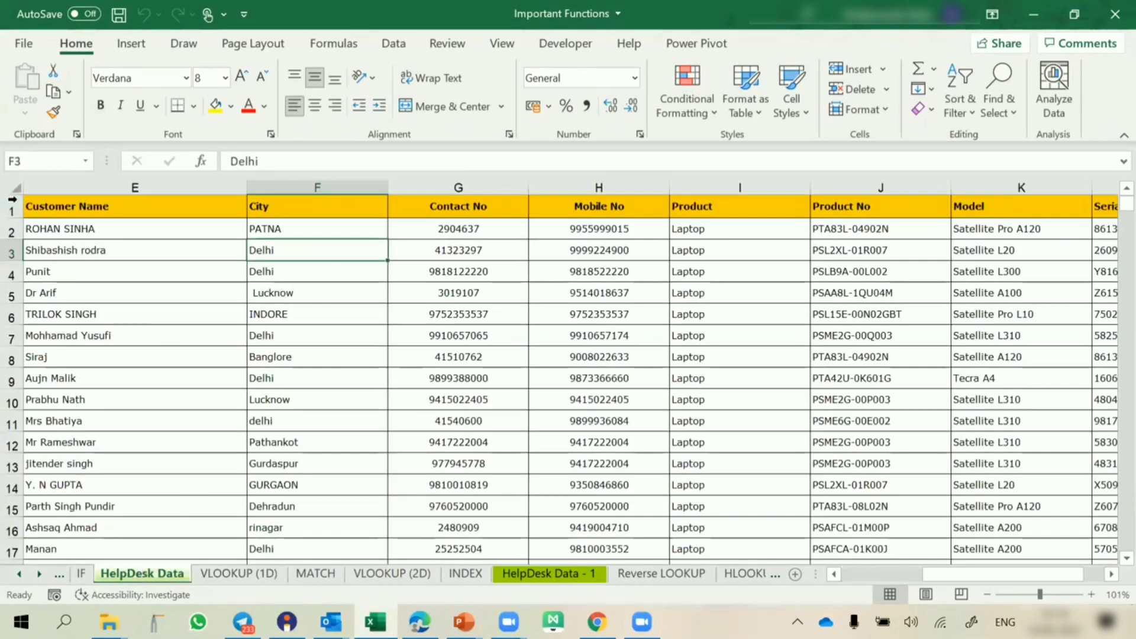
{"action": "left_click", "coordinate": [80, 210]}
{"action": "key", "text": "Left"}
{"action": "key", "text": "Left"}
{"action": "key", "text": "Left"}
{"action": "key", "text": "Left"}
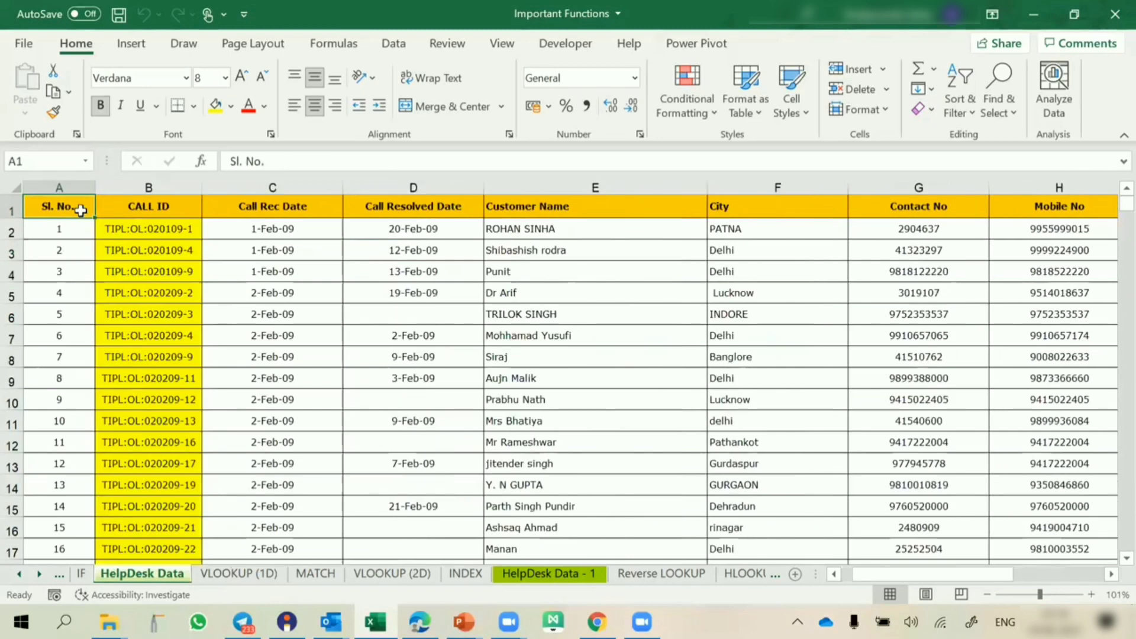
{"action": "left_click", "coordinate": [127, 212]}
{"action": "left_click_drag", "start_coordinate": [217, 211], "coordinate": [552, 205]}
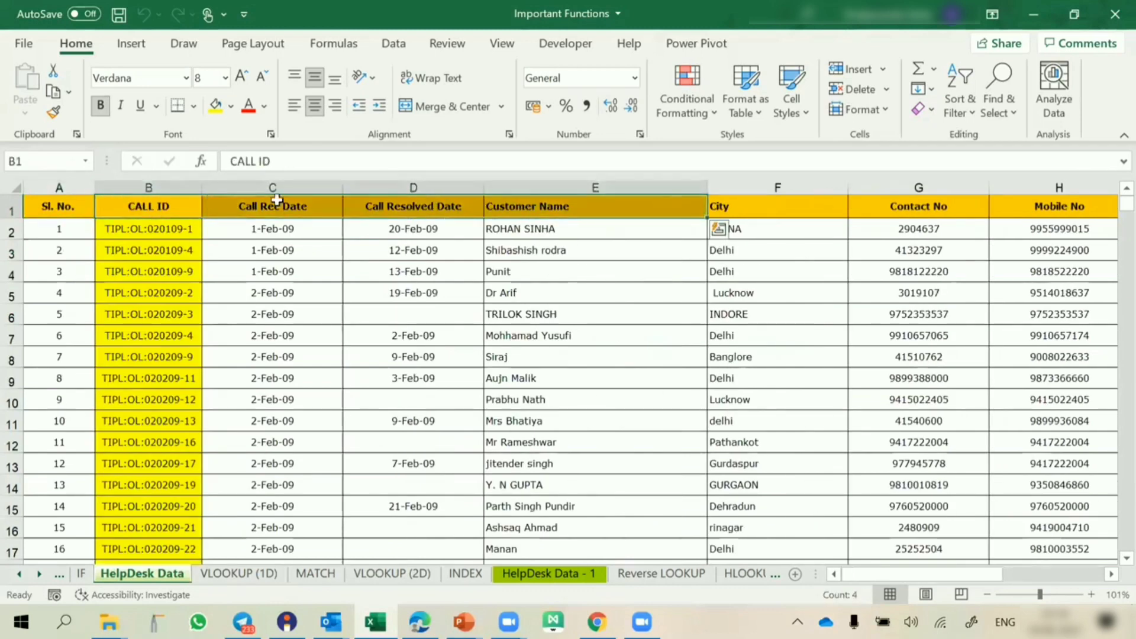
{"action": "left_click", "coordinate": [171, 201]}
{"action": "key", "text": "Right"}
{"action": "key", "text": "Right"}
{"action": "key", "text": "Right"}
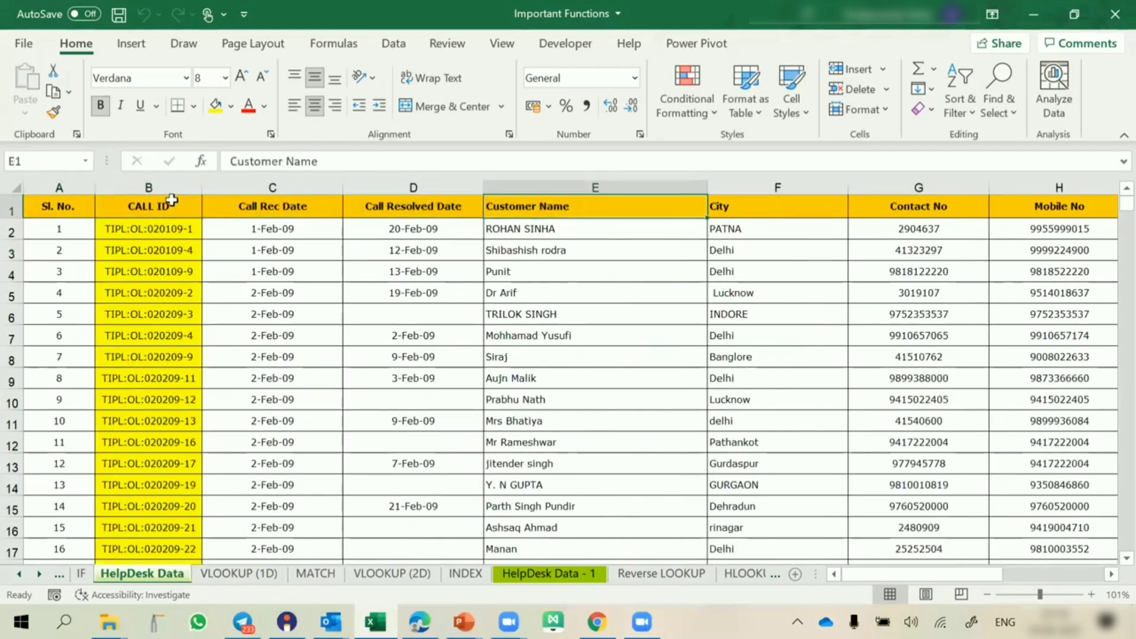
On the MATCH sheet, clear the contents of D4:E6, including the result cells beside Monday and Thursday
{"action": "left_click", "coordinate": [311, 574]}
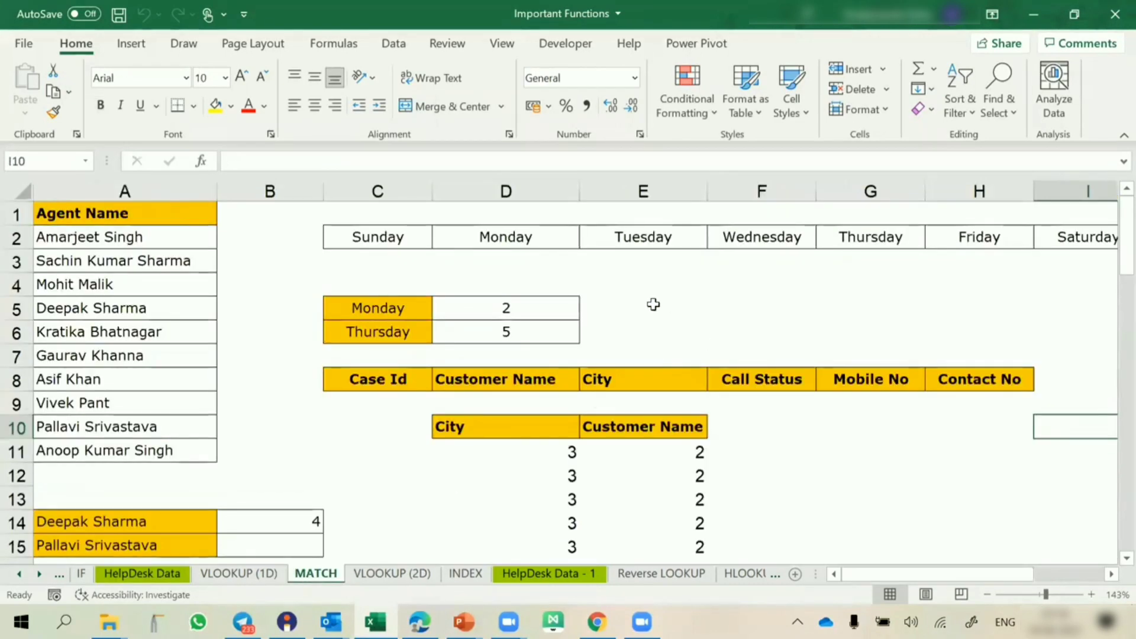
{"action": "left_click", "coordinate": [616, 291]}
{"action": "left_click", "coordinate": [539, 322], "text": "shift"}
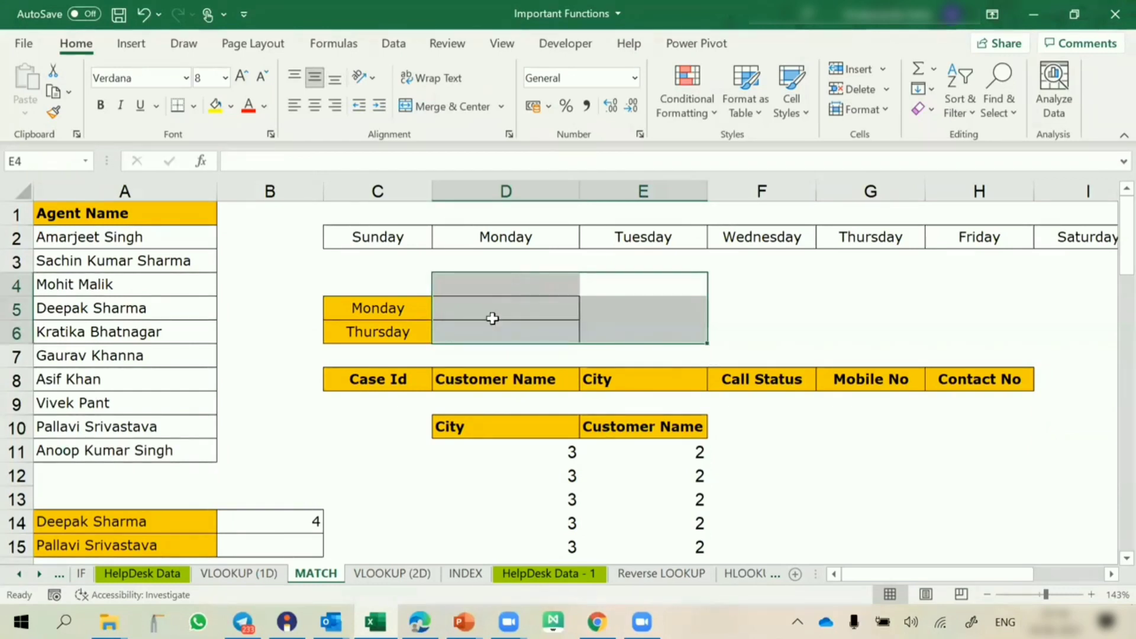
{"action": "key", "text": "Delete"}
{"action": "left_click", "coordinate": [492, 317]}
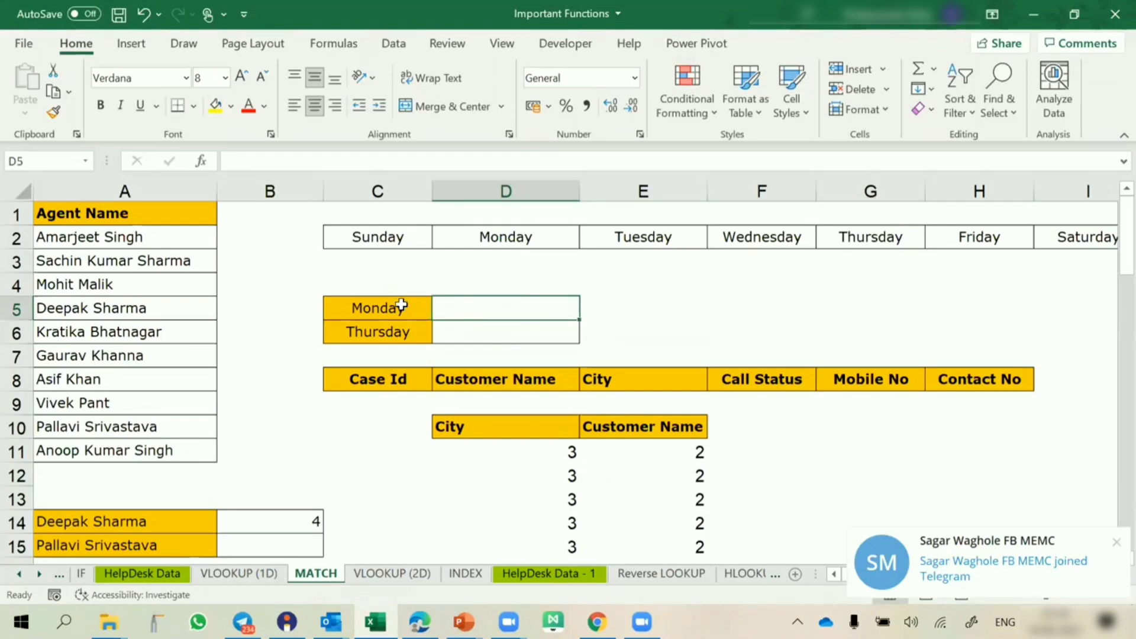
Examine the position of Monday within the weekday row running from Sunday to Saturday
{"action": "left_click", "coordinate": [502, 237]}
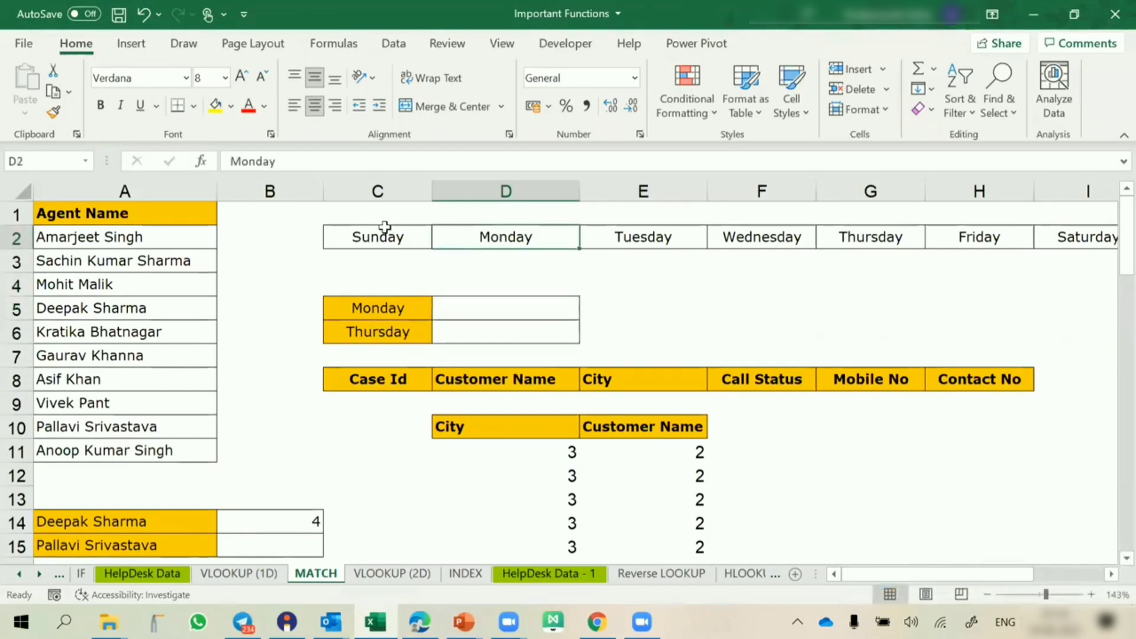
{"action": "left_click_drag", "start_coordinate": [383, 231], "coordinate": [976, 239]}
{"action": "left_click", "coordinate": [464, 320]}
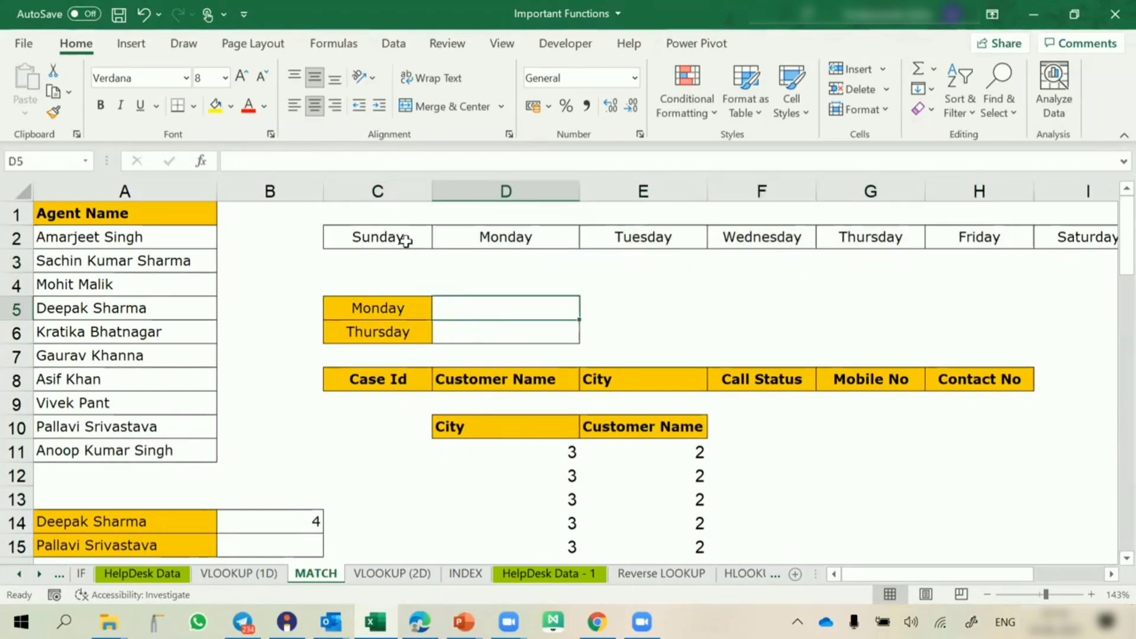
{"action": "left_click_drag", "start_coordinate": [406, 239], "coordinate": [547, 243]}
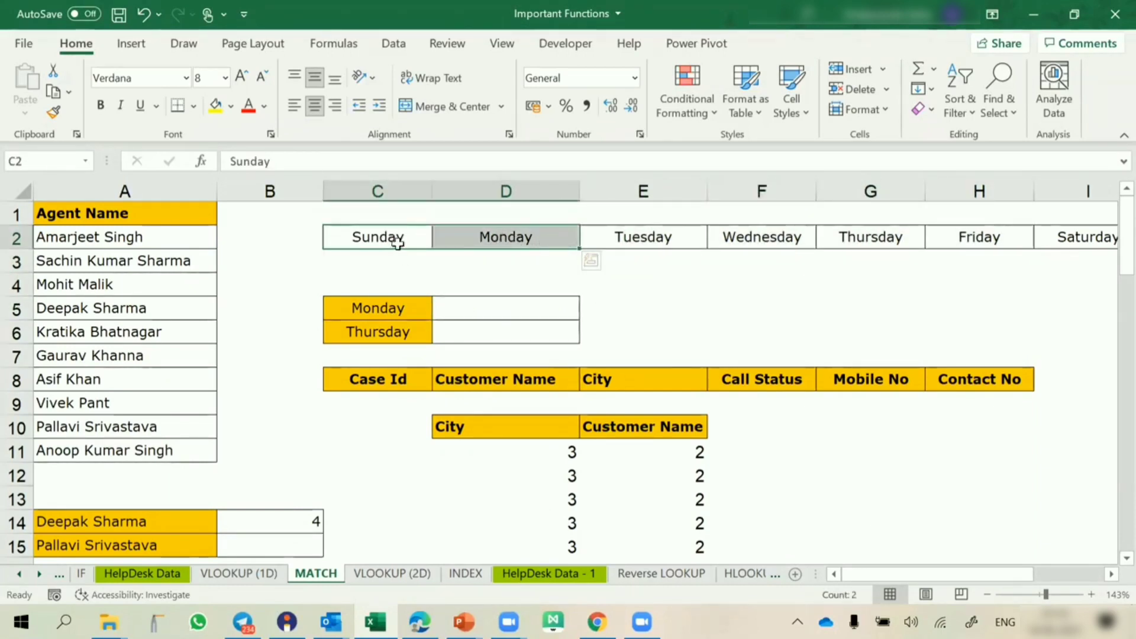
{"action": "left_click_drag", "start_coordinate": [375, 240], "coordinate": [1092, 237]}
Begin a MATCH formula in D5 with C5 as the lookup value and the weekday row C2:I2 as the lookup array
{"action": "left_click", "coordinate": [529, 317]}
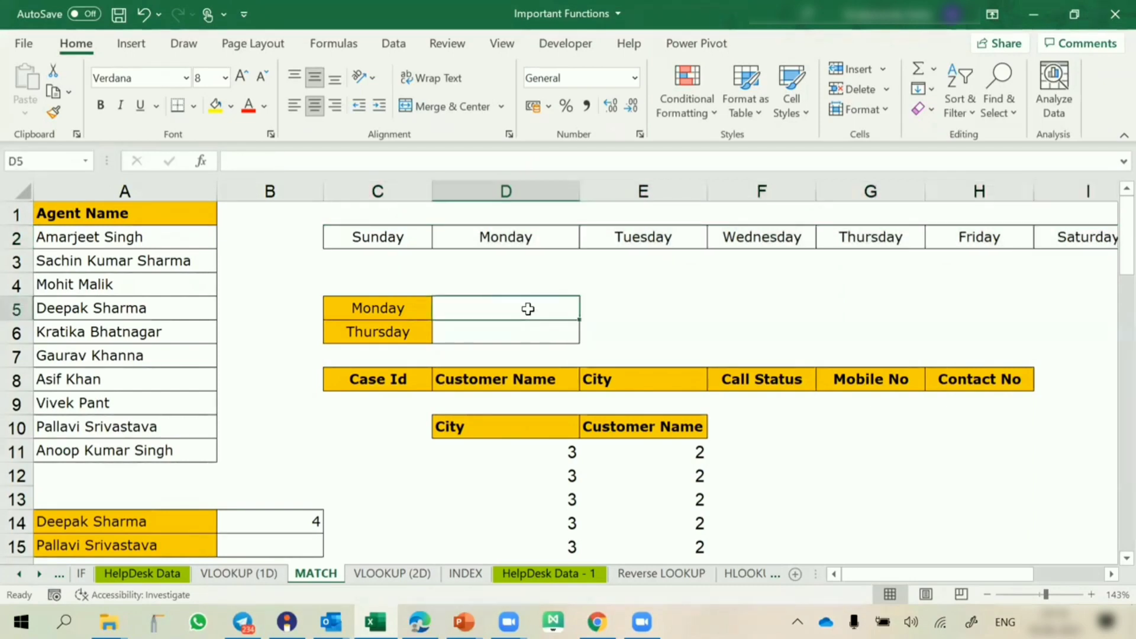
{"action": "type", "text": "=match"}
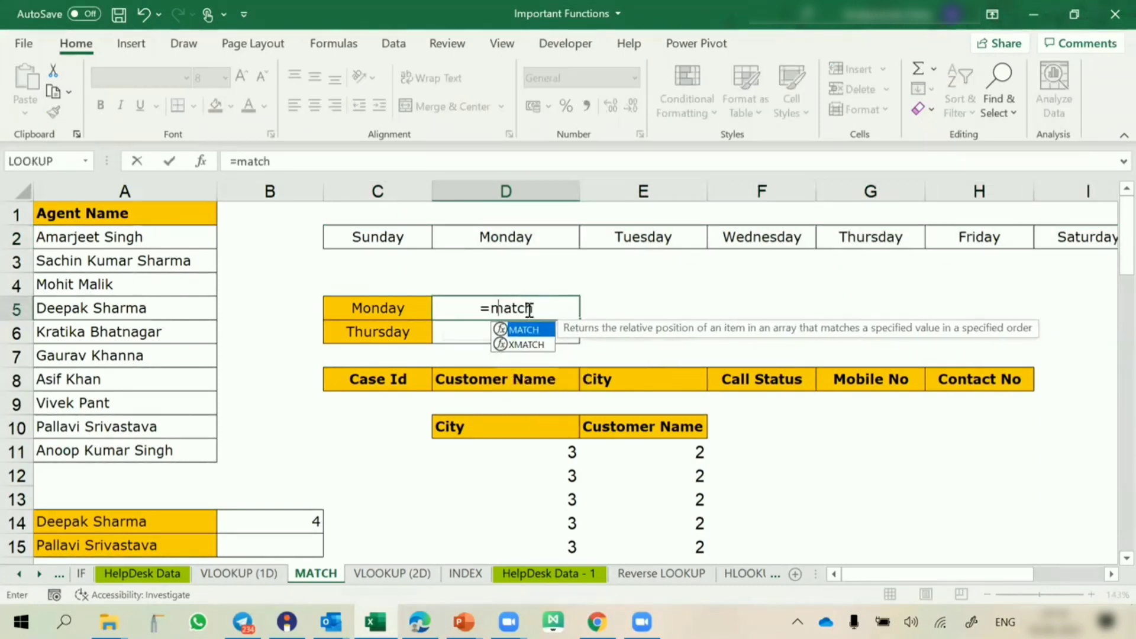
{"action": "key", "text": "Tab"}
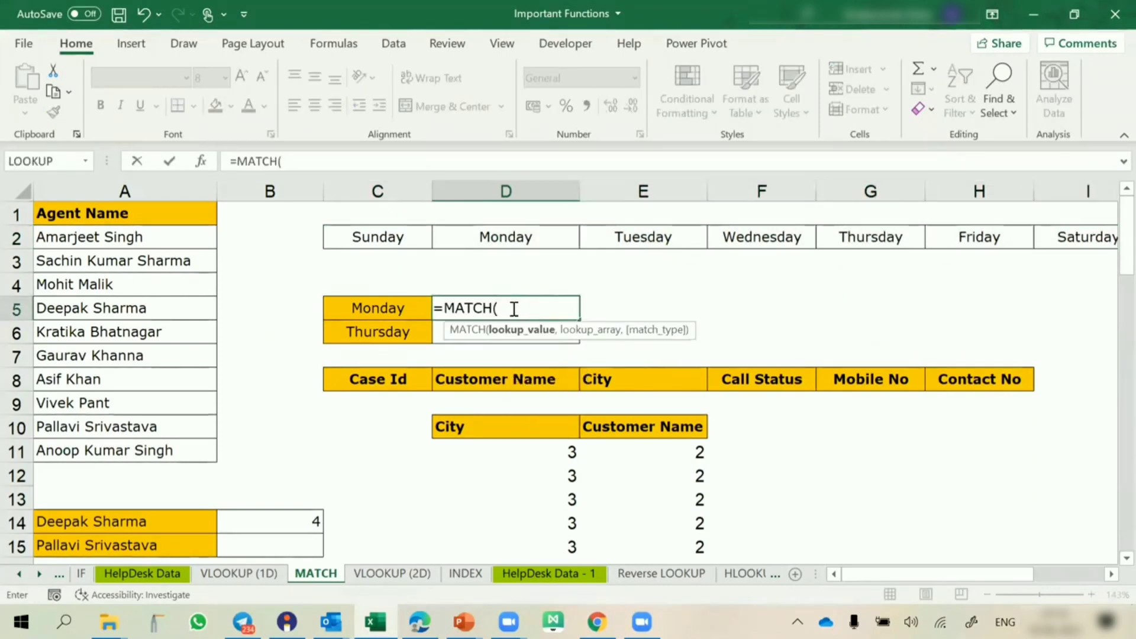
{"action": "left_click", "coordinate": [413, 305]}
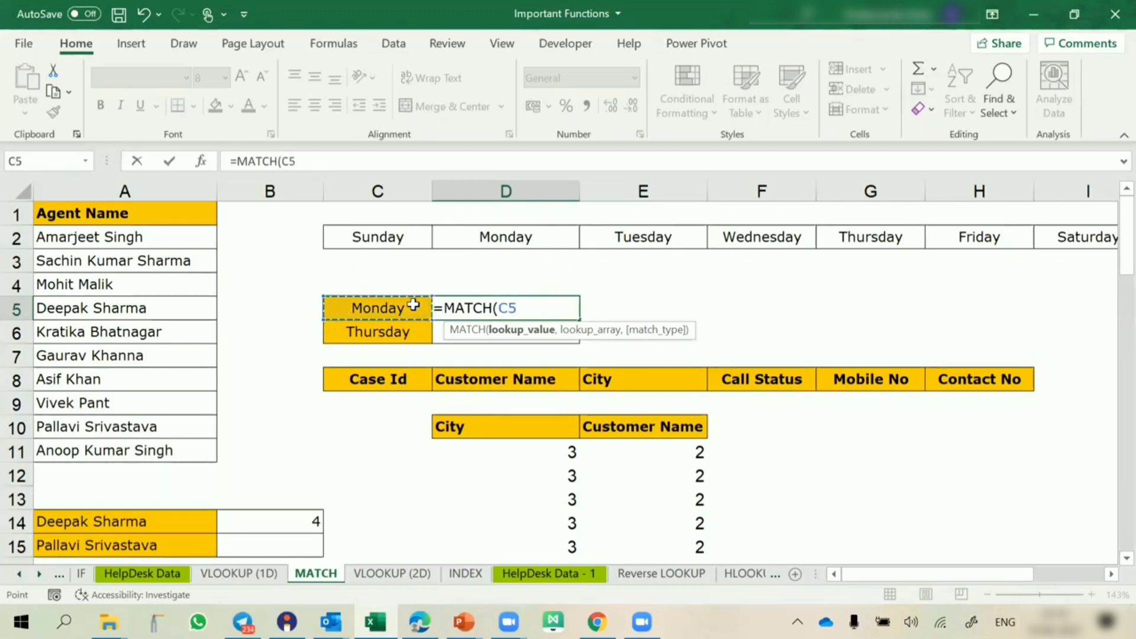
{"action": "type", "text": ","}
{"action": "left_click_drag", "start_coordinate": [392, 237], "coordinate": [651, 236]}
{"action": "left_click_drag", "start_coordinate": [1039, 219], "coordinate": [921, 240]}
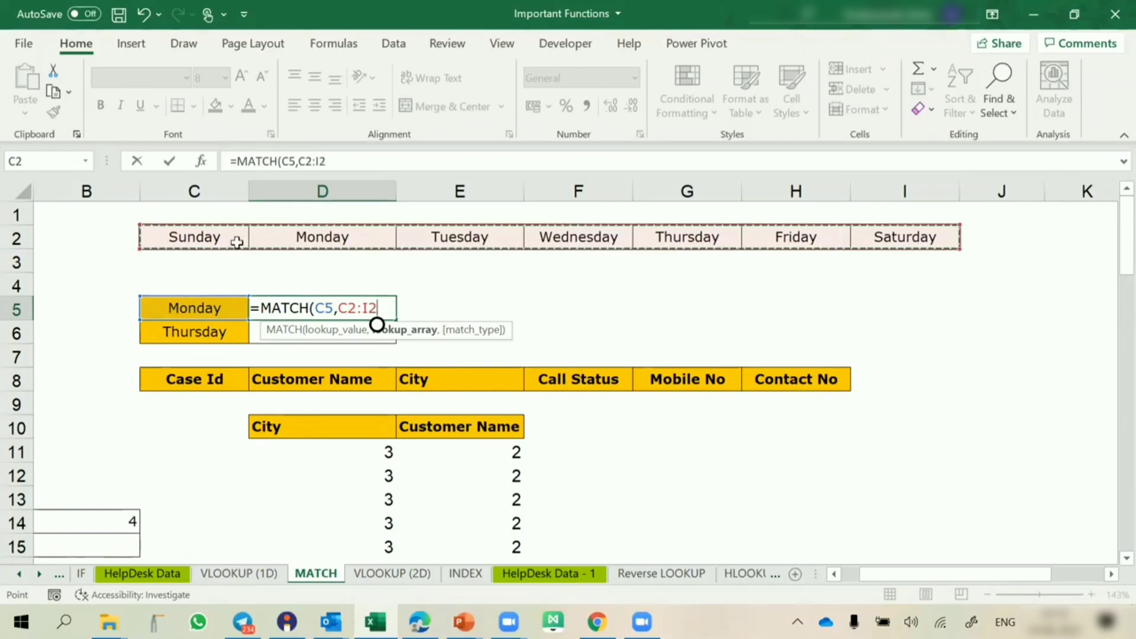
{"action": "left_click_drag", "start_coordinate": [236, 243], "coordinate": [794, 282]}
{"action": "left_click_drag", "start_coordinate": [820, 275], "coordinate": [924, 240]}
{"action": "left_click_drag", "start_coordinate": [992, 241], "coordinate": [981, 449]}
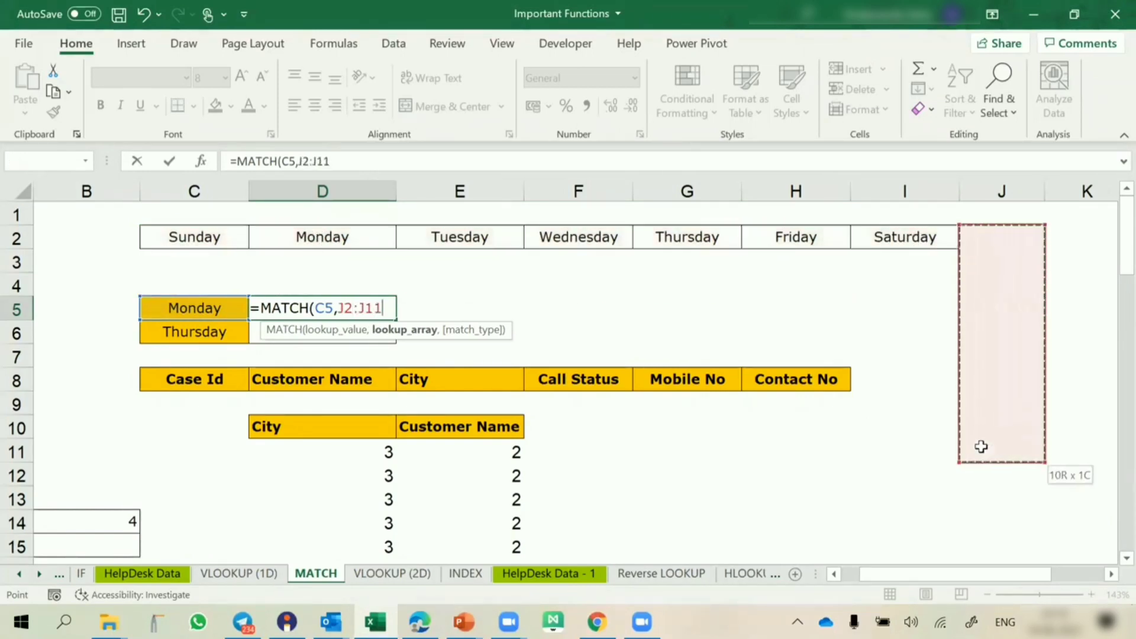
Complete the MATCH formula in D5 with the absolute weekday range $C$2:$I$2 as lookup array and match type 0
{"action": "left_click_drag", "start_coordinate": [225, 239], "coordinate": [905, 241]}
{"action": "key", "text": "F4"}
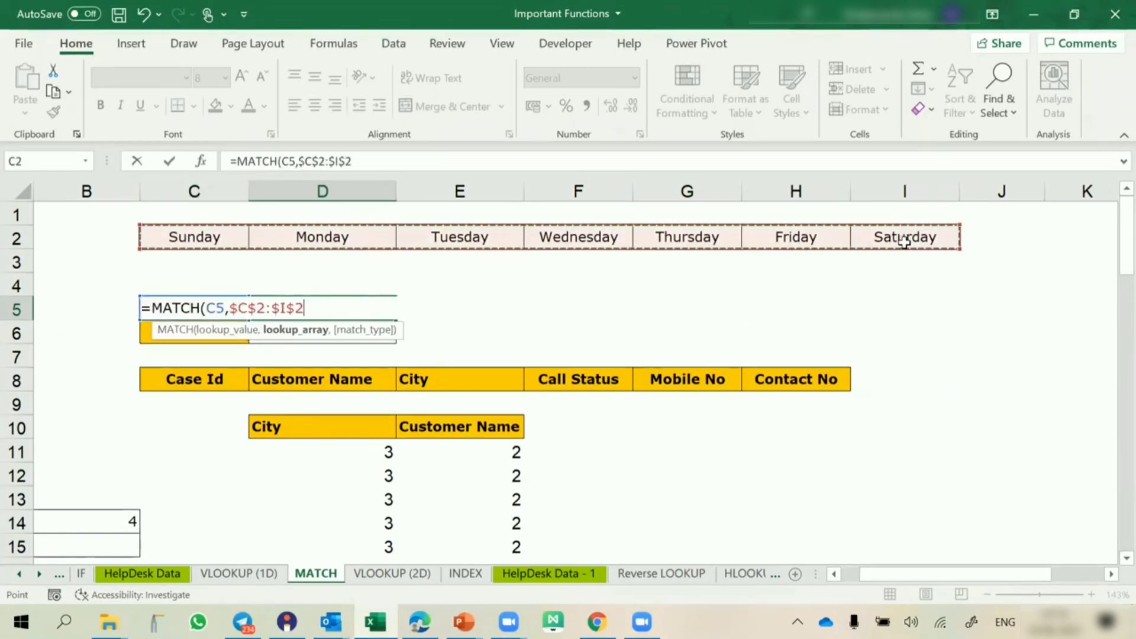
{"action": "type", "text": ",0"}
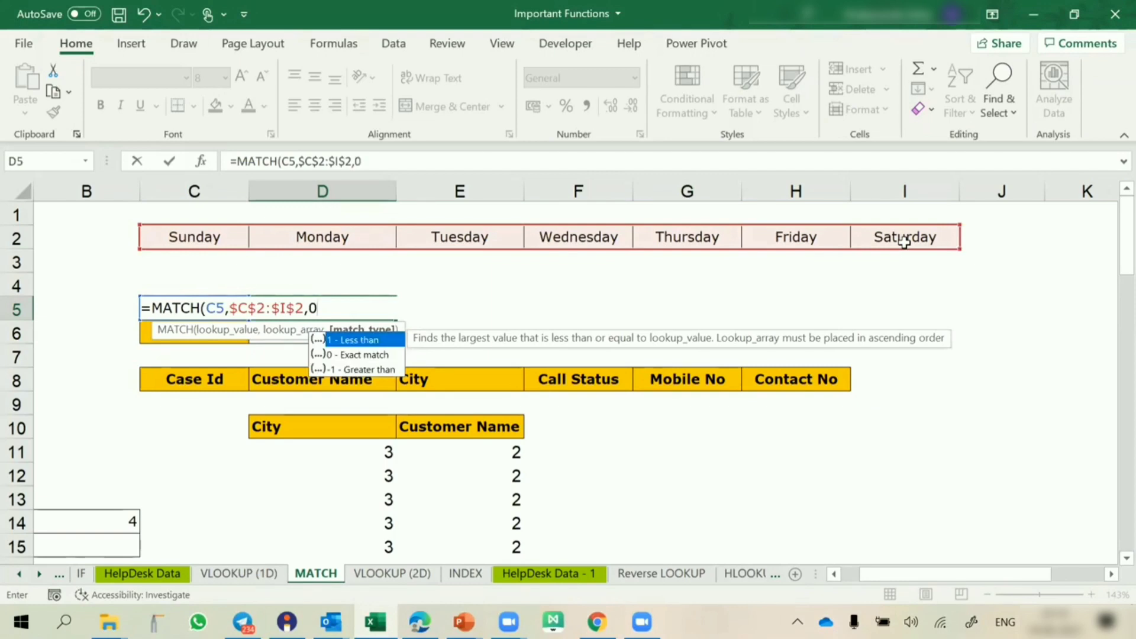
{"action": "type", "text": ")"}
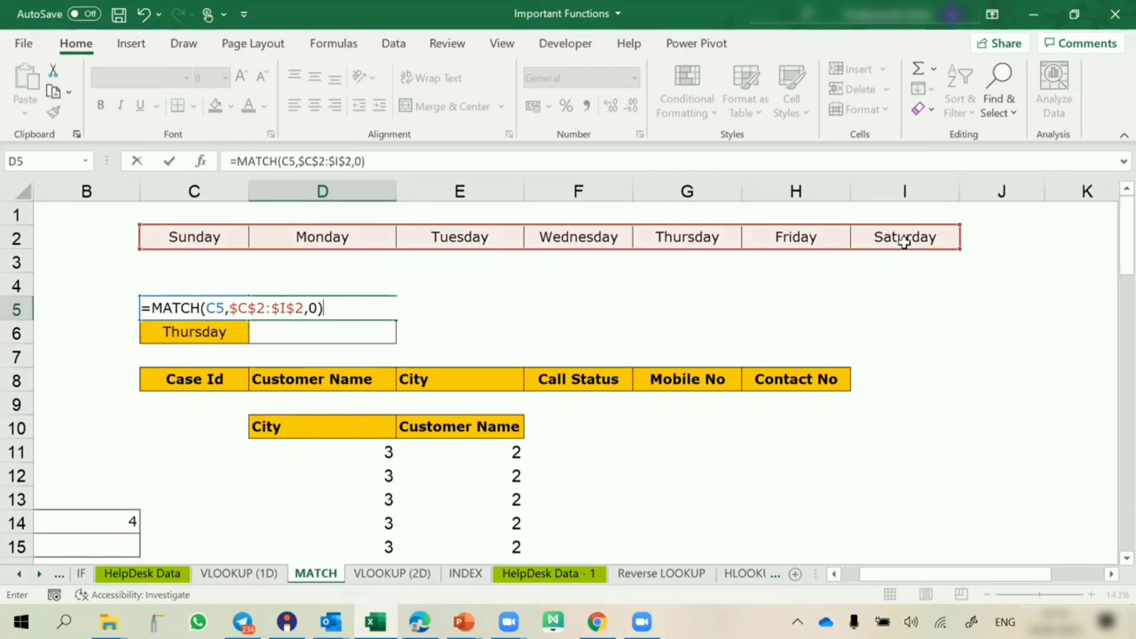
{"action": "key", "text": "Return"}
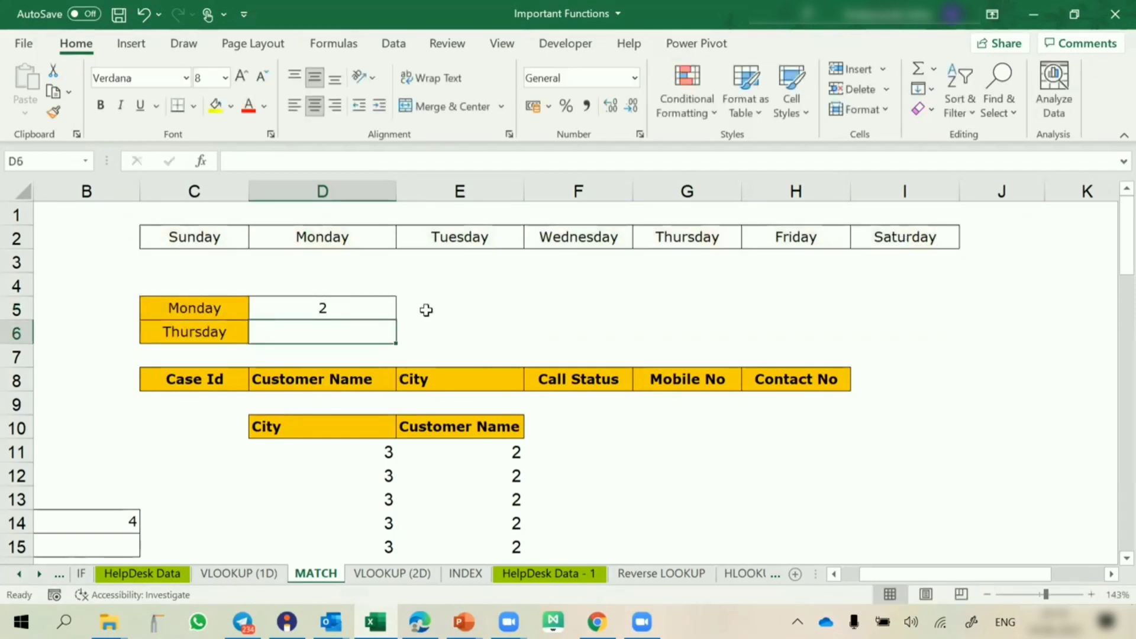
Copy the MATCH formula from D5 to D6 for Thursday and check it against Thursday in the weekday row
{"action": "left_click", "coordinate": [359, 305]}
{"action": "key", "text": "ctrl+c"}
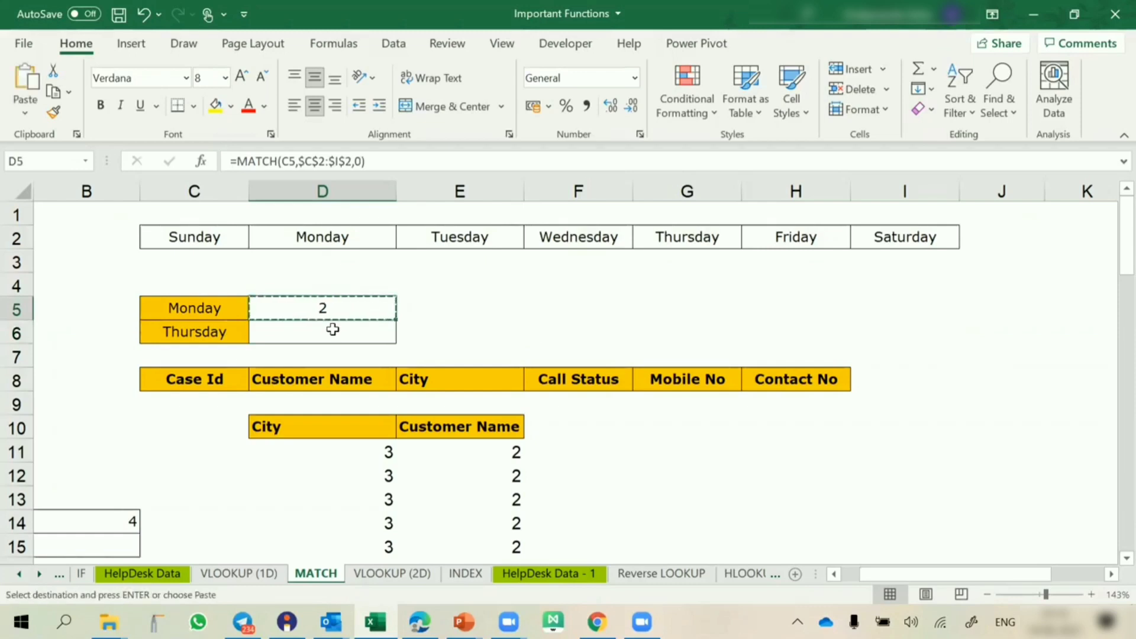
{"action": "left_click", "coordinate": [332, 329]}
{"action": "key", "text": "ctrl+v"}
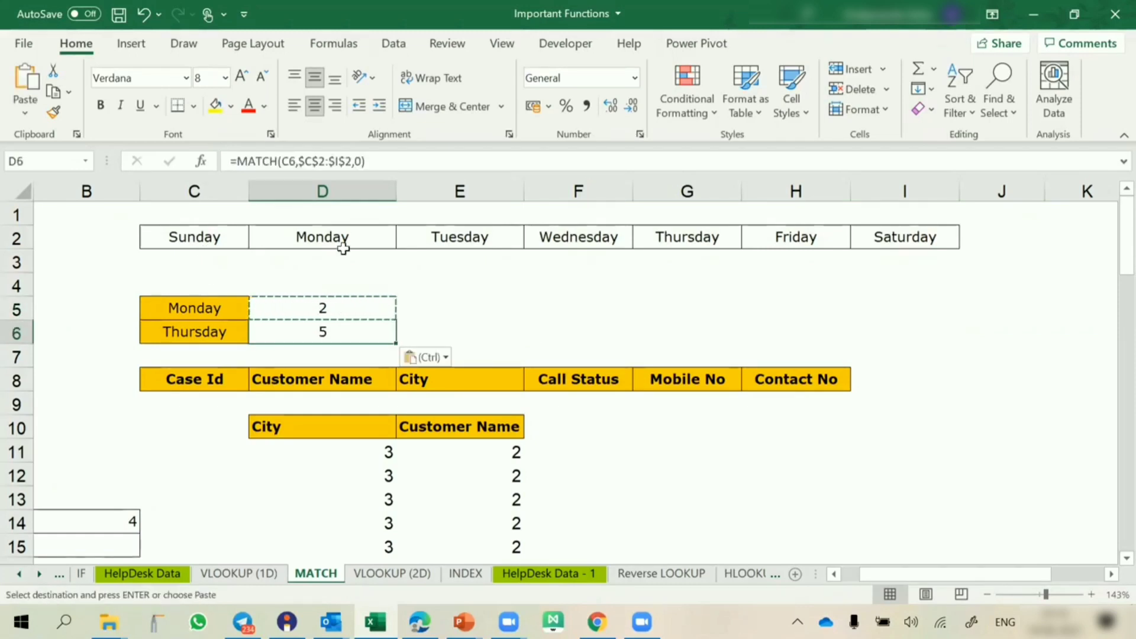
{"action": "left_click", "coordinate": [670, 234]}
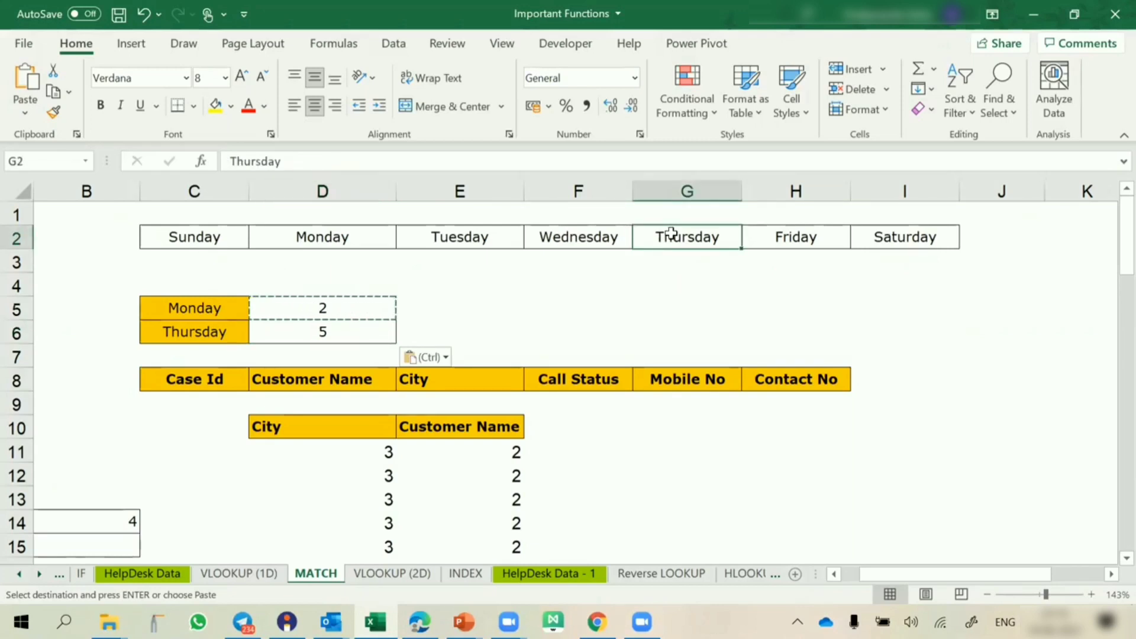
Clear D5 and rebuild its formula as =MATCH(C5,$C$2:$I$2,0) to find Monday's position
{"action": "left_click", "coordinate": [321, 307]}
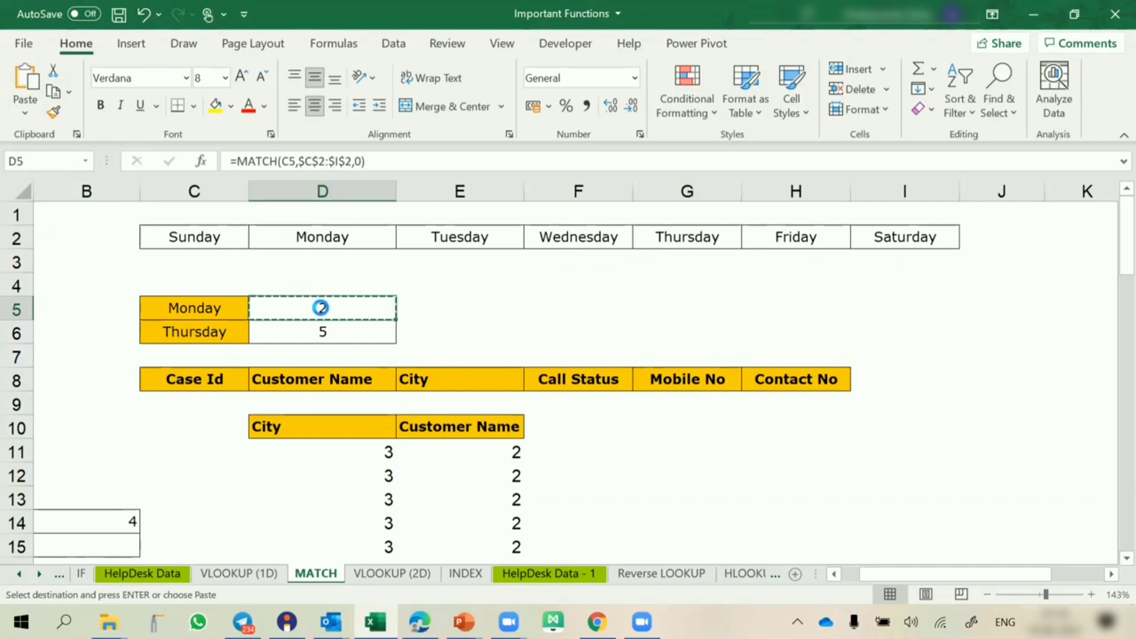
{"action": "key", "text": "Delete"}
{"action": "type", "text": "="}
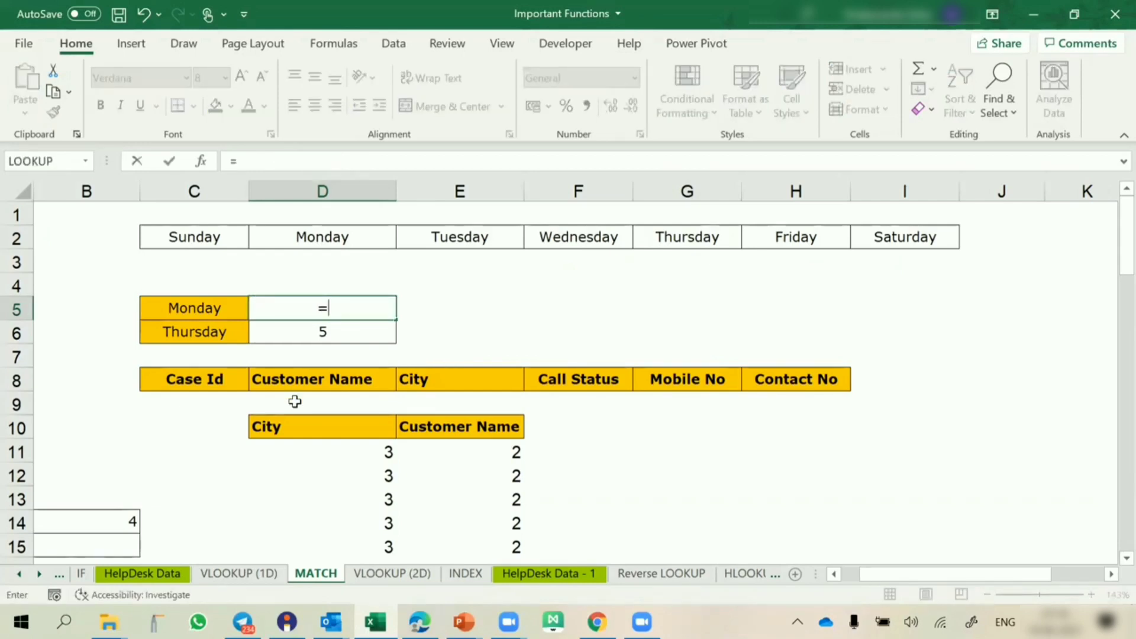
{"action": "type", "text": "match"}
{"action": "key", "text": "Tab"}
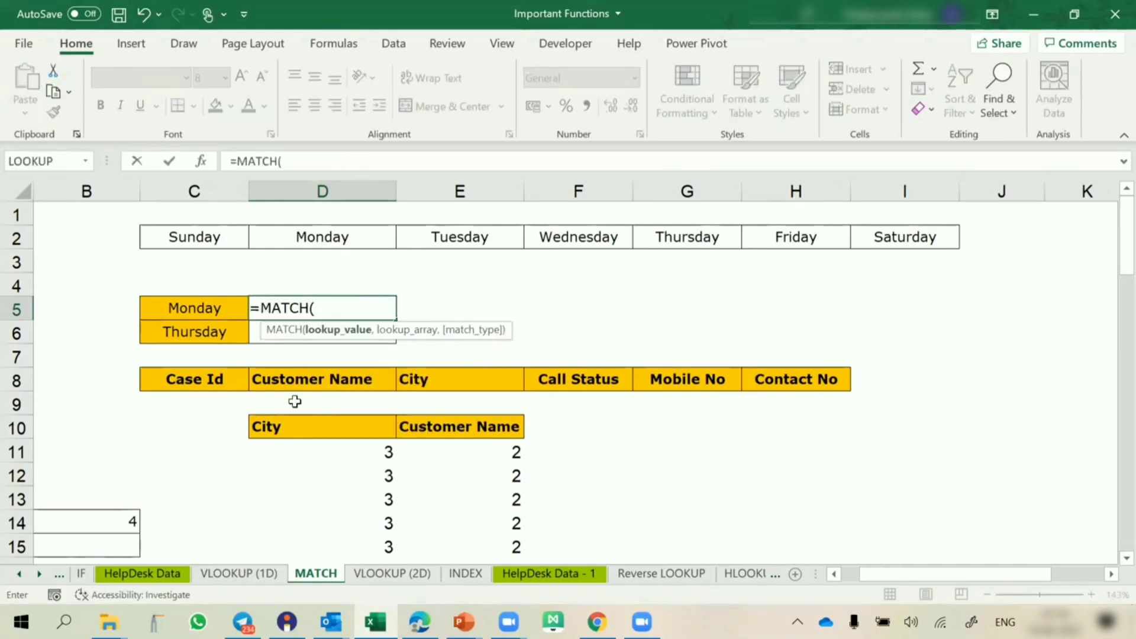
{"action": "left_click", "coordinate": [201, 309]}
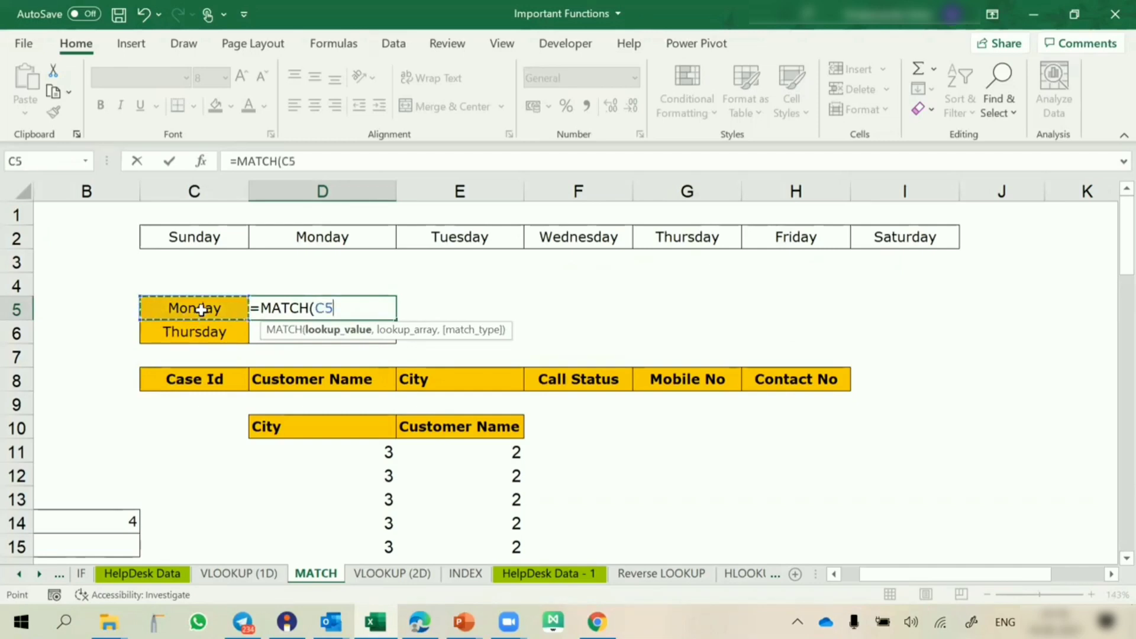
{"action": "type", "text": ","}
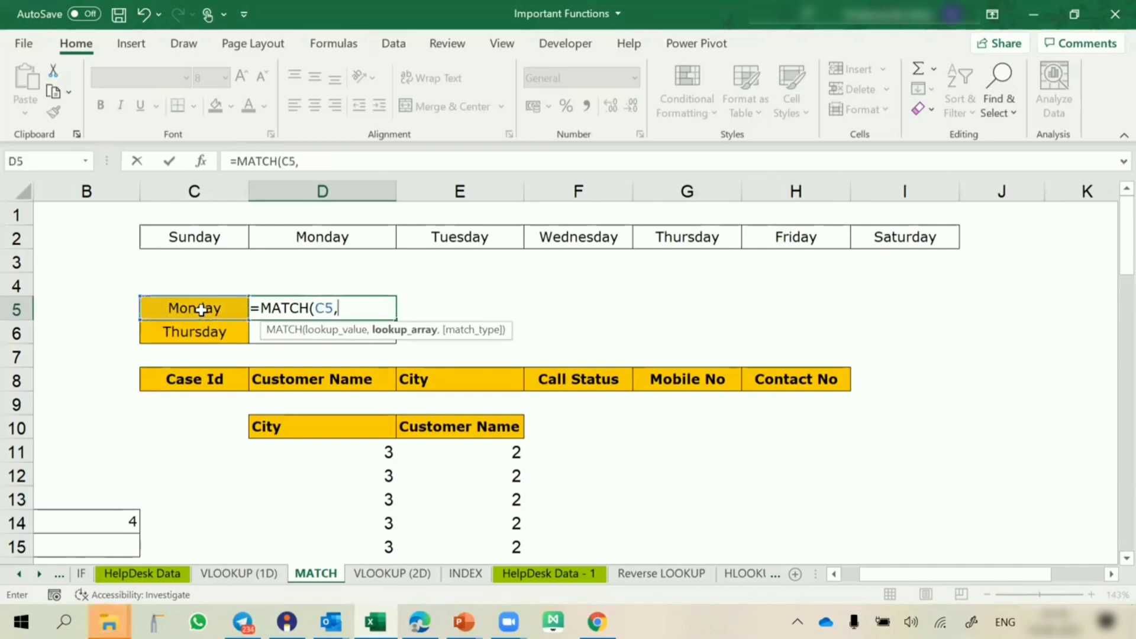
{"action": "left_click_drag", "start_coordinate": [212, 240], "coordinate": [890, 236]}
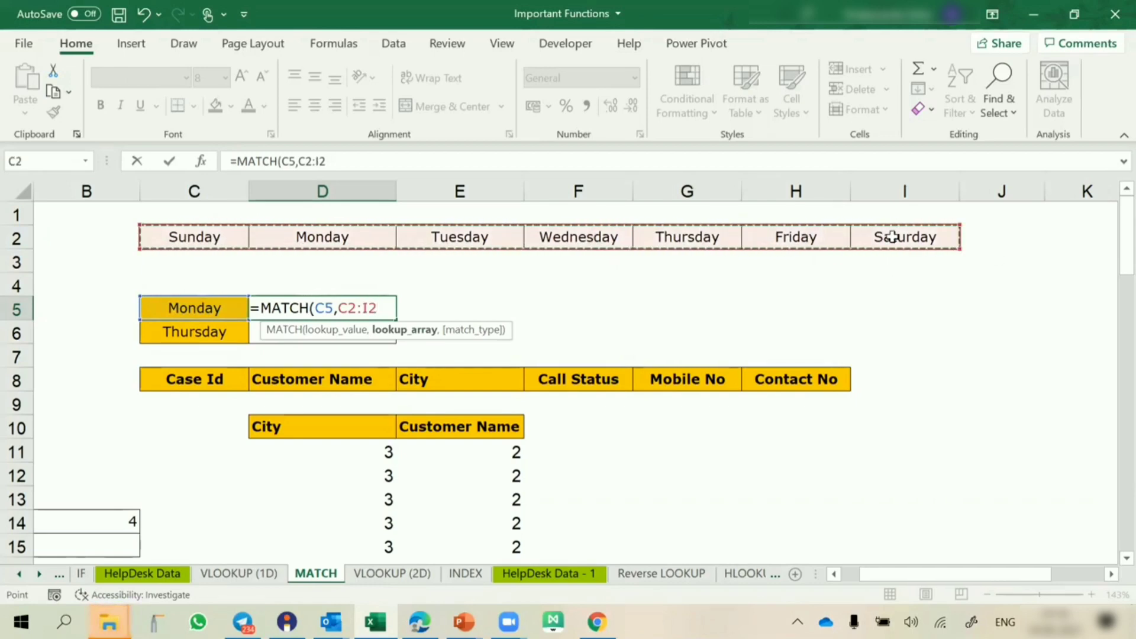
{"action": "key", "text": "F4"}
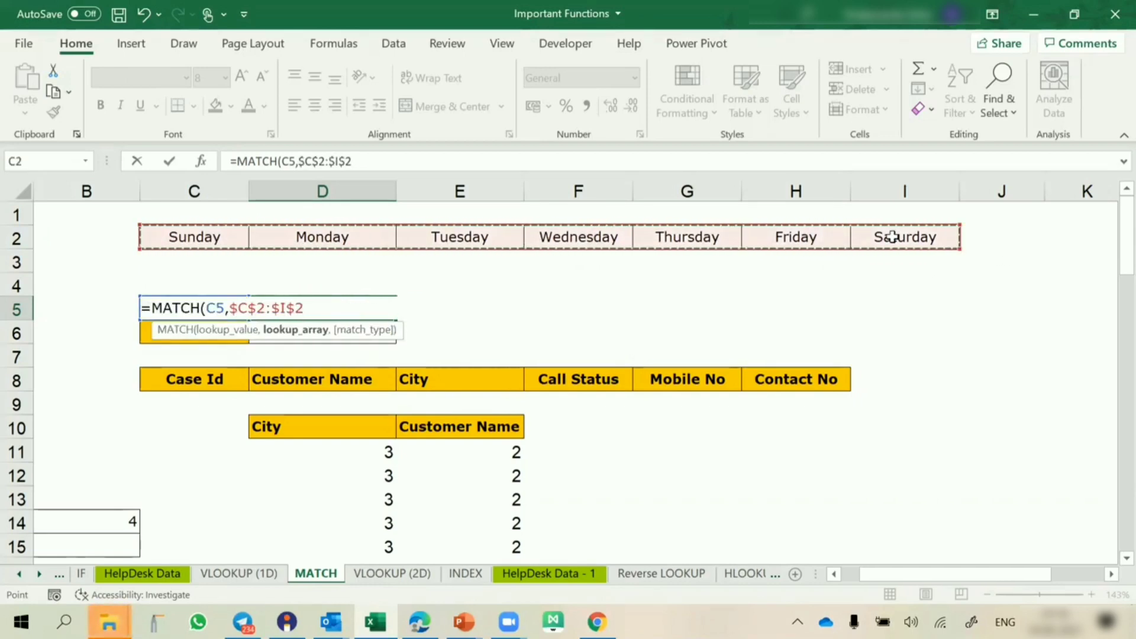
{"action": "type", "text": ",0"}
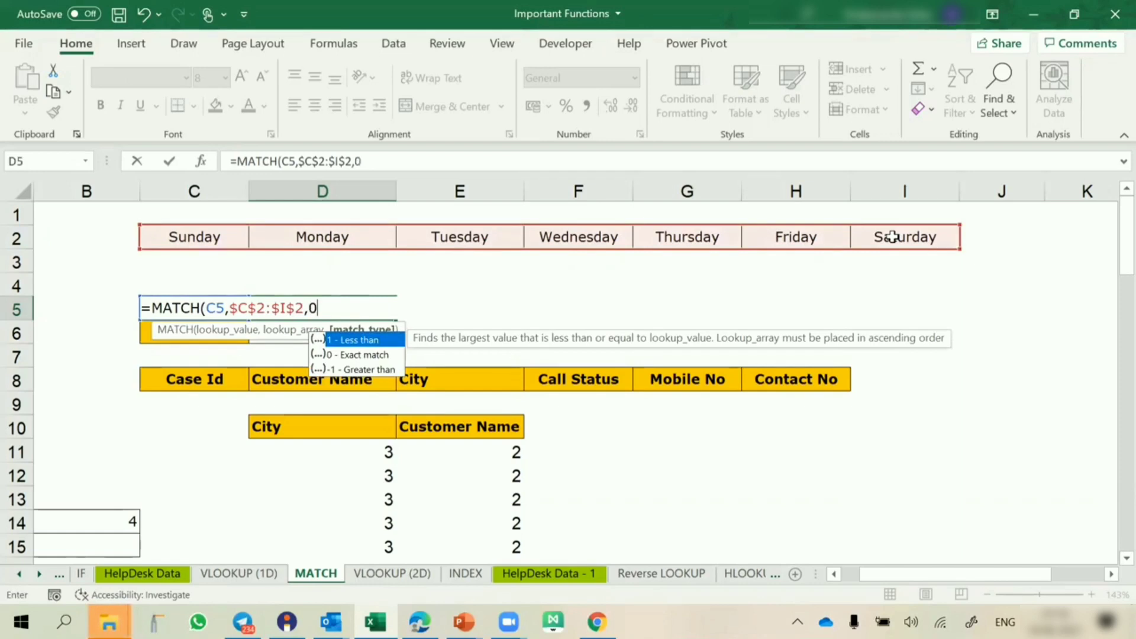
{"action": "type", "text": ")"}
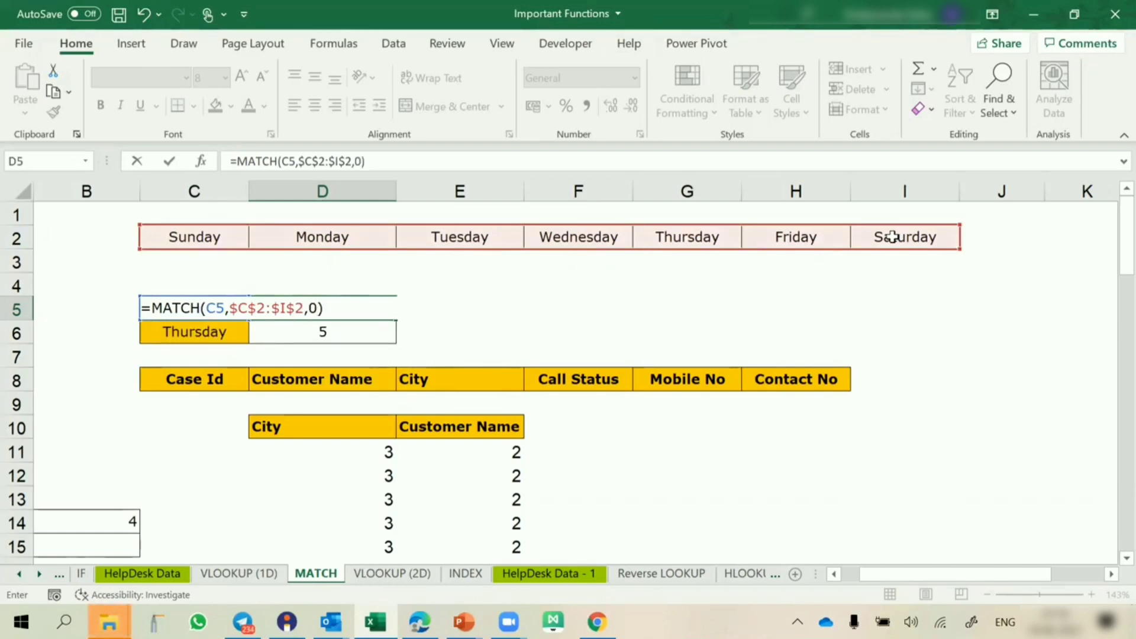
{"action": "key", "text": "Return"}
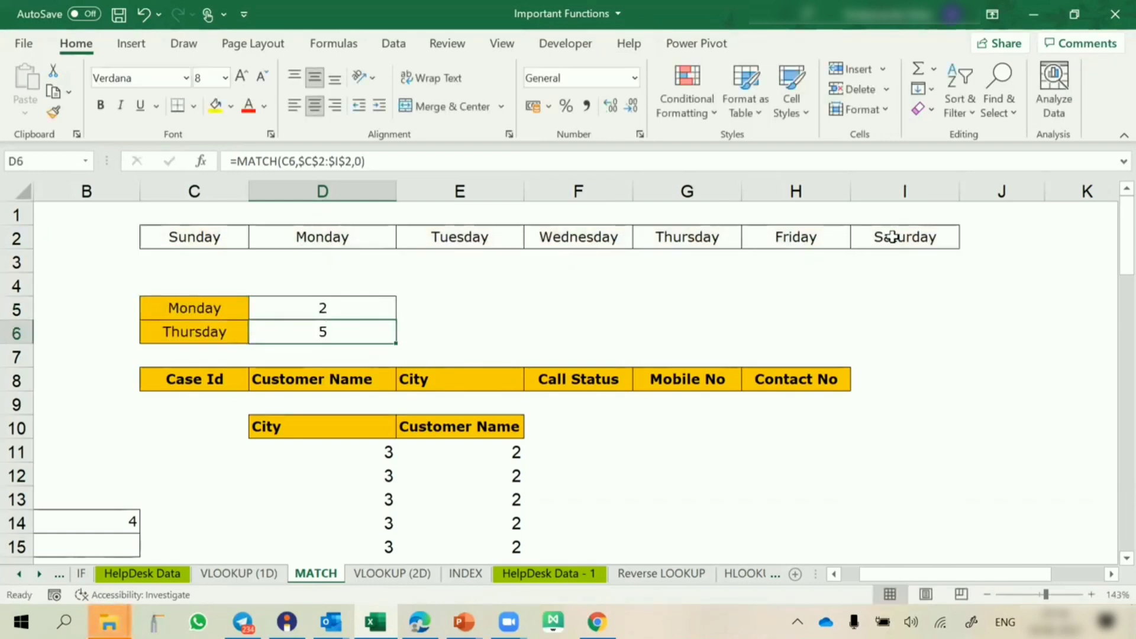
Review the lookup value, lookup array and match type arguments of the MATCH formula in D5
{"action": "left_click", "coordinate": [343, 308]}
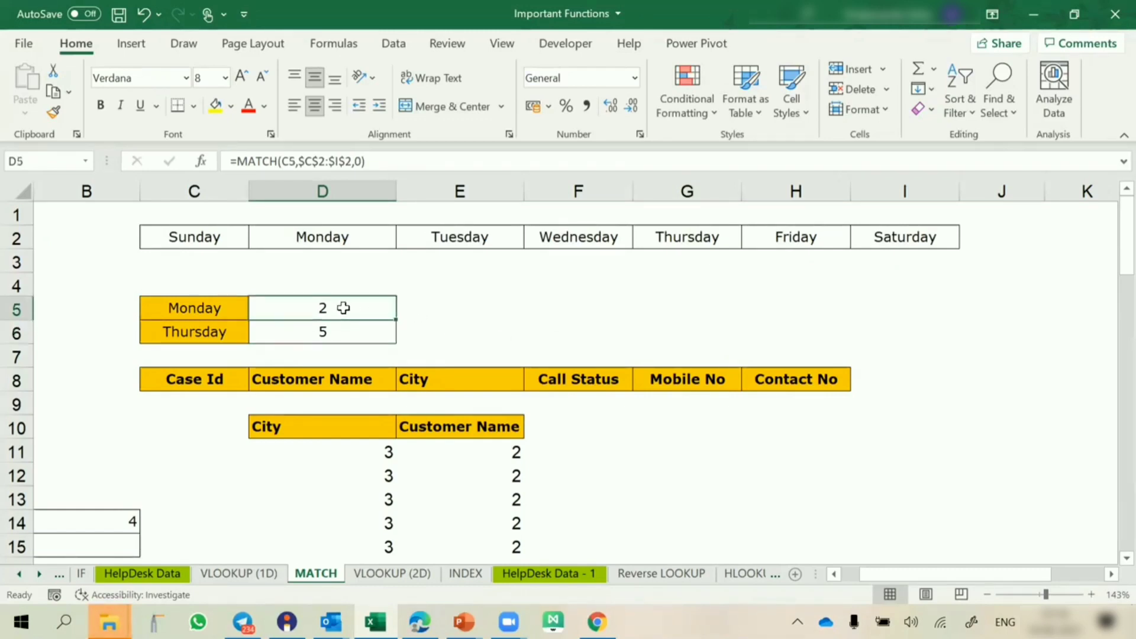
{"action": "left_click", "coordinate": [288, 160]}
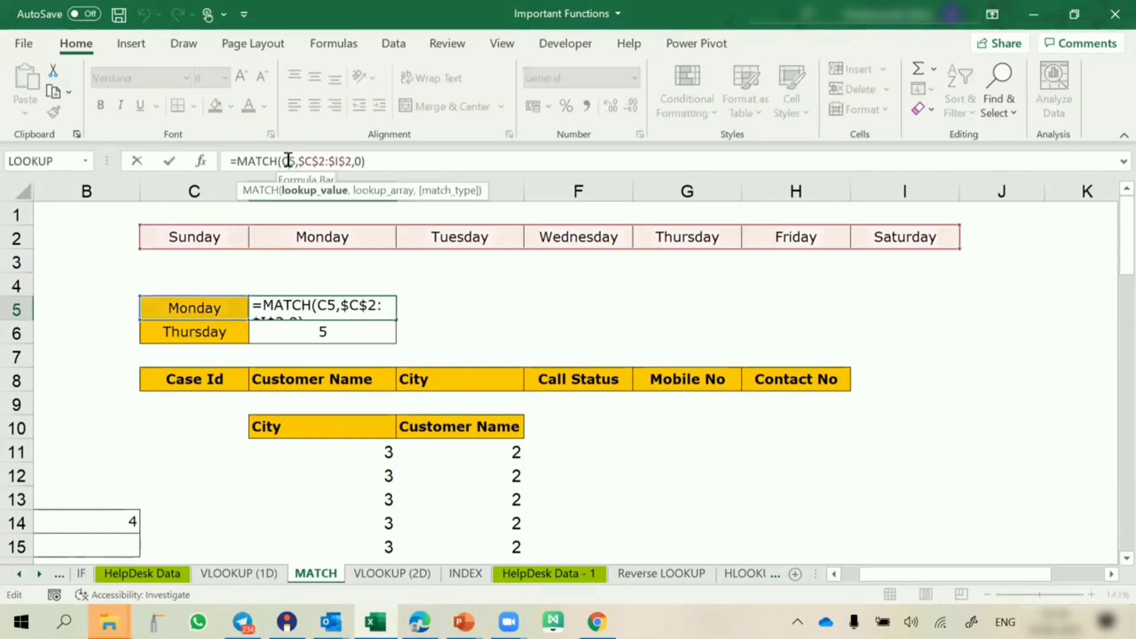
{"action": "left_click_drag", "start_coordinate": [301, 164], "coordinate": [350, 167]}
{"action": "left_click", "coordinate": [358, 162]}
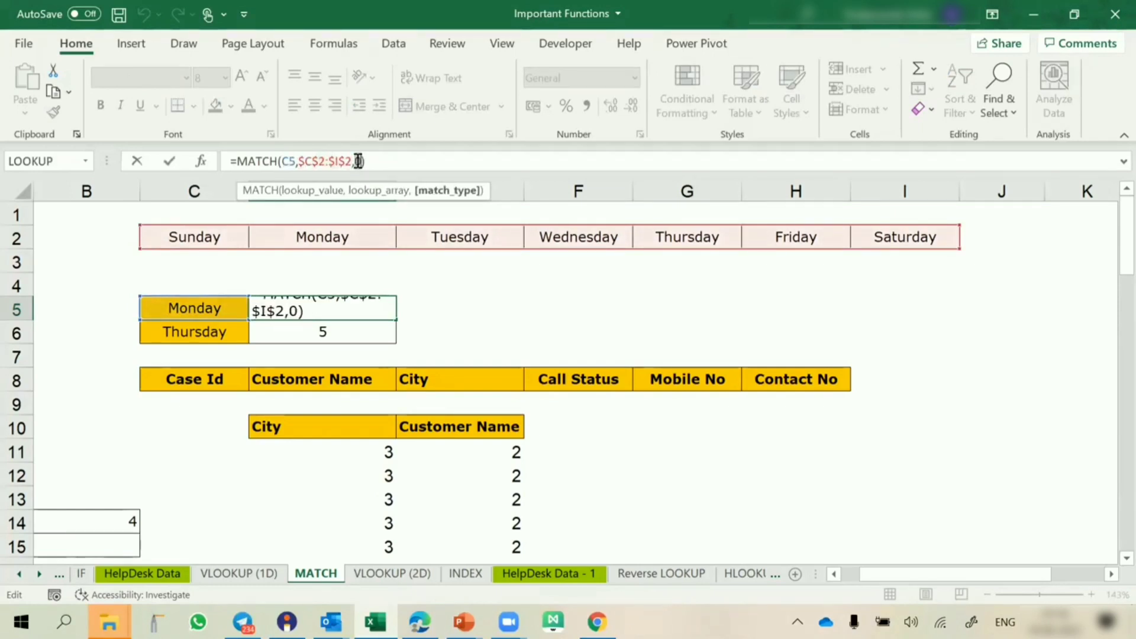
{"action": "key", "text": "Return"}
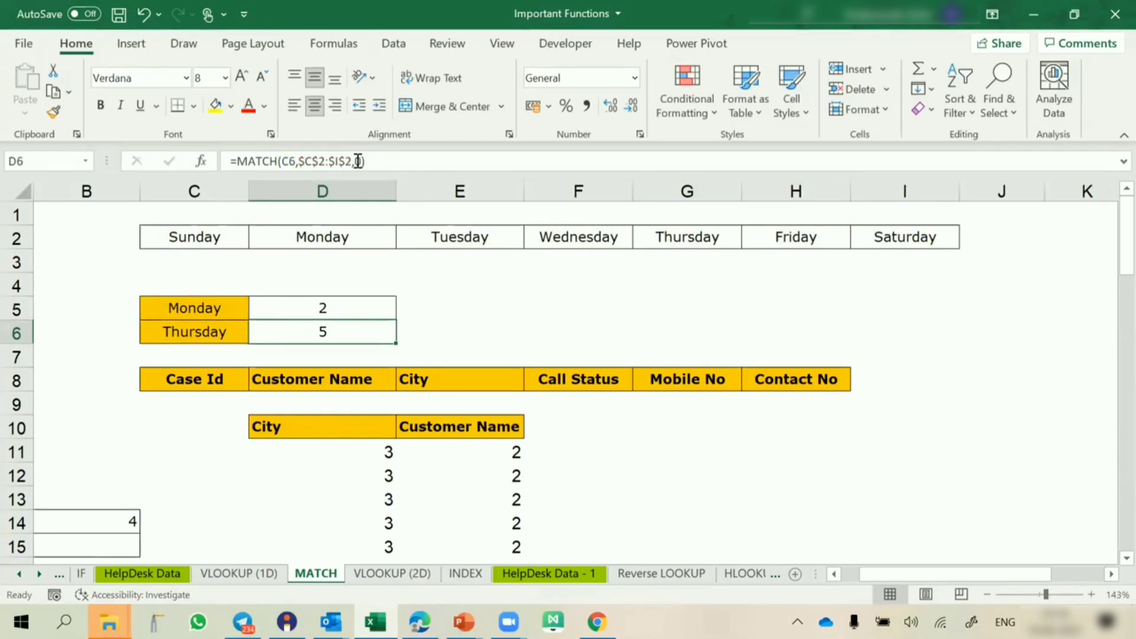
Clear the contents of D11:F17 below the City and Customer Name headers
{"action": "scroll", "coordinate": [330, 322], "scroll_direction": "down", "scroll_amount": 2}
{"action": "left_click_drag", "start_coordinate": [320, 312], "coordinate": [553, 464]}
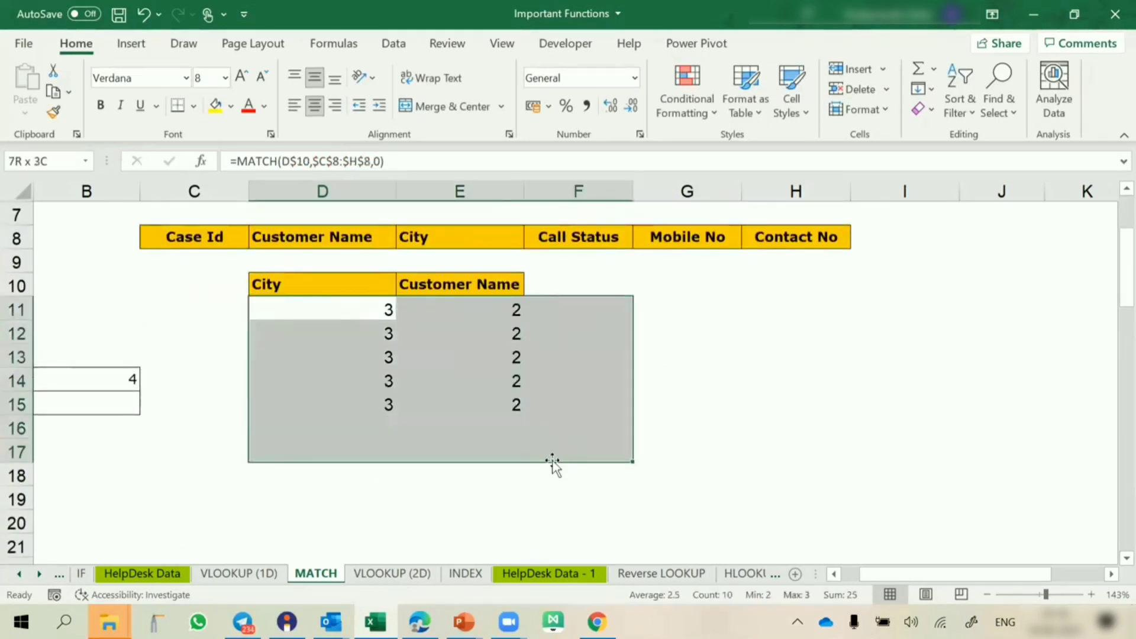
{"action": "key", "text": "Delete"}
Examine the position of City within the header row running from Case Id to Contact No
{"action": "scroll", "coordinate": [553, 464], "scroll_direction": "up", "scroll_amount": 2}
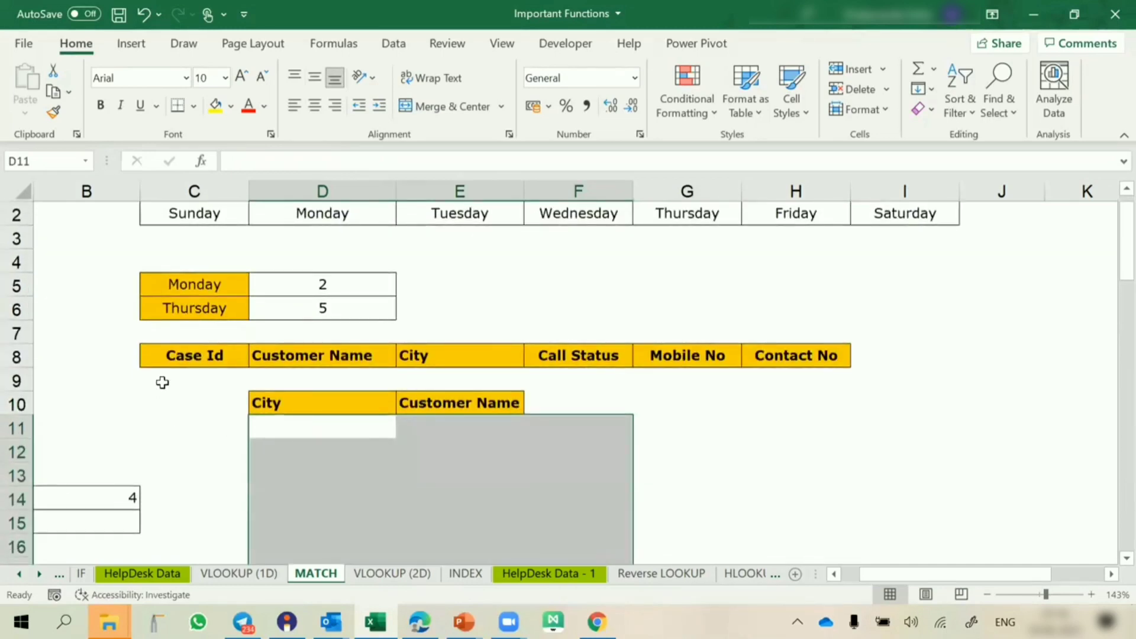
{"action": "left_click_drag", "start_coordinate": [186, 353], "coordinate": [828, 353]}
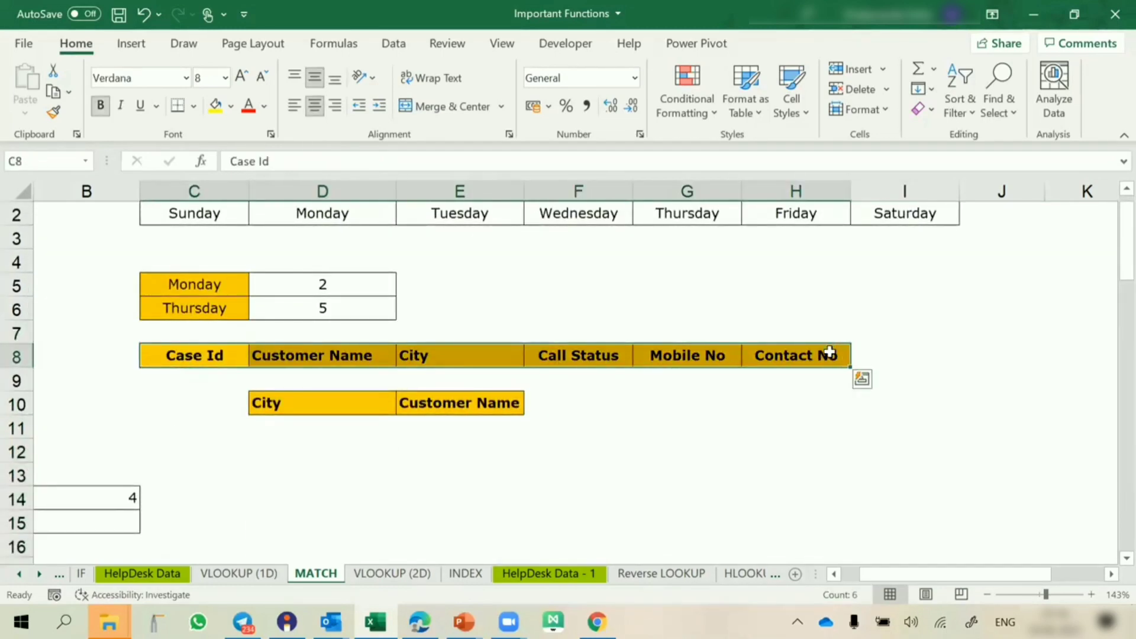
{"action": "left_click", "coordinate": [218, 358]}
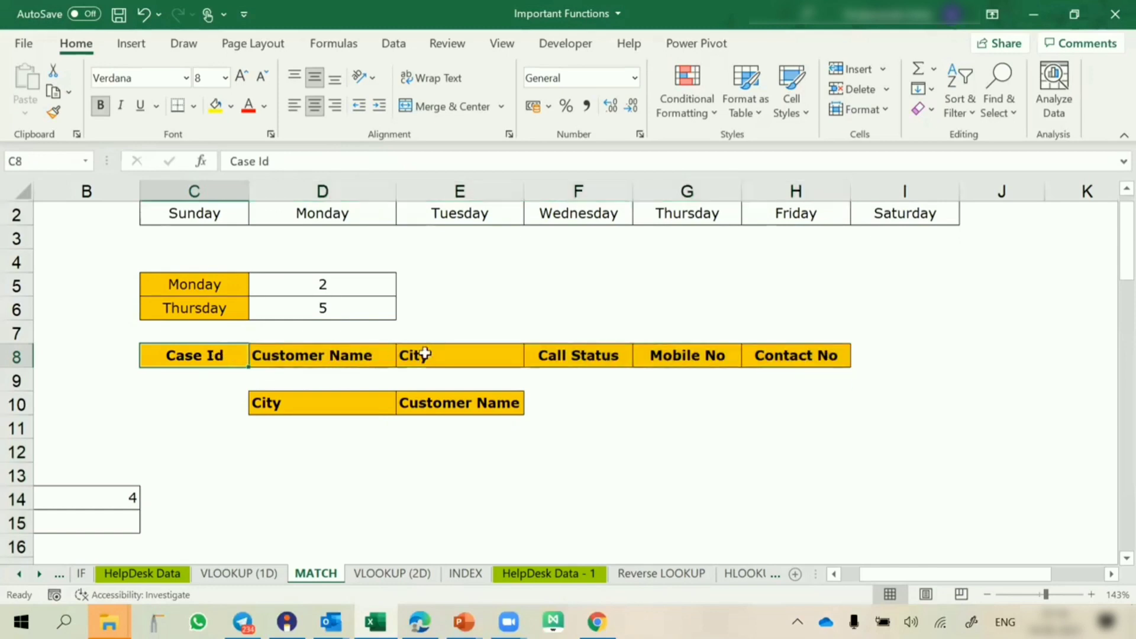
{"action": "left_click", "coordinate": [445, 354]}
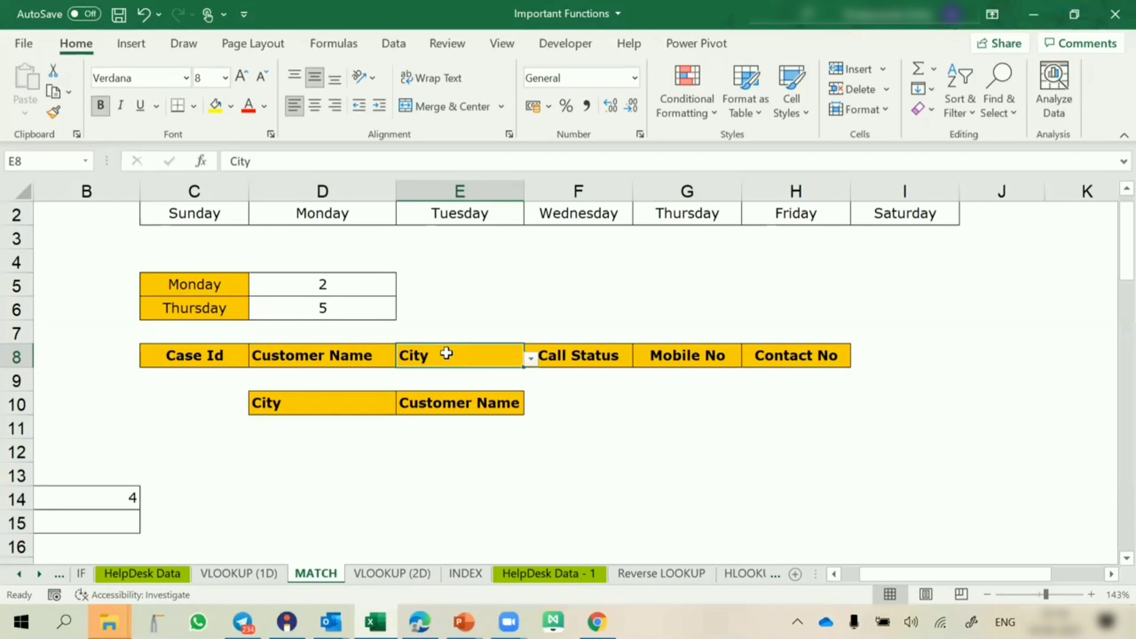
Enter =MATCH(D$10,$C$8:$H$8,0) in D11 to find City's position in the header row
{"action": "left_click", "coordinate": [348, 427]}
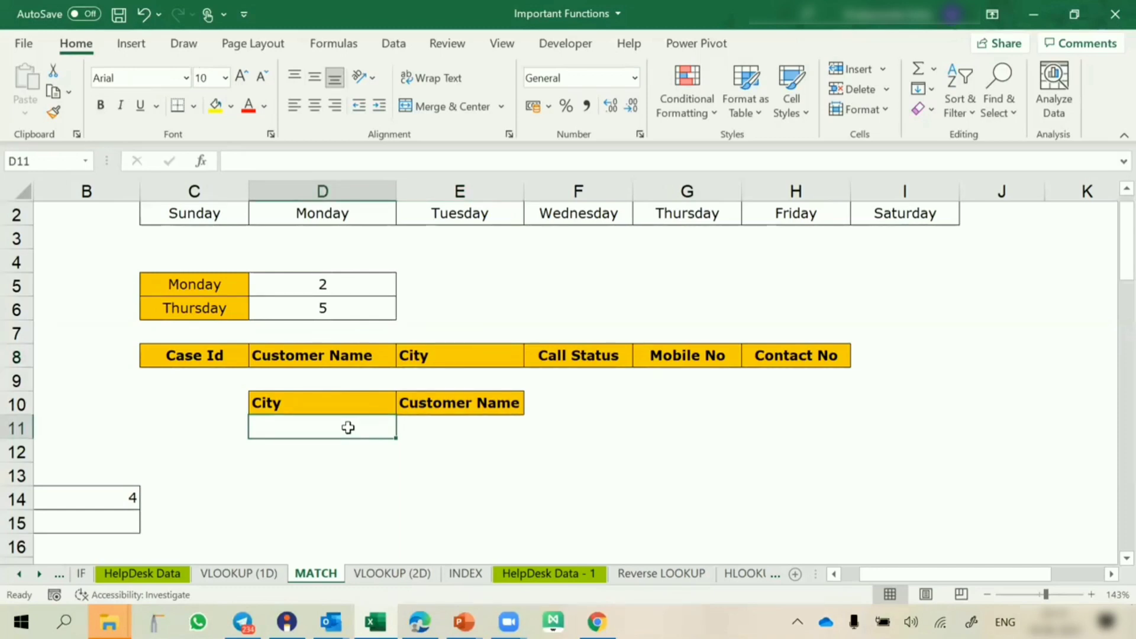
{"action": "type", "text": "=match"}
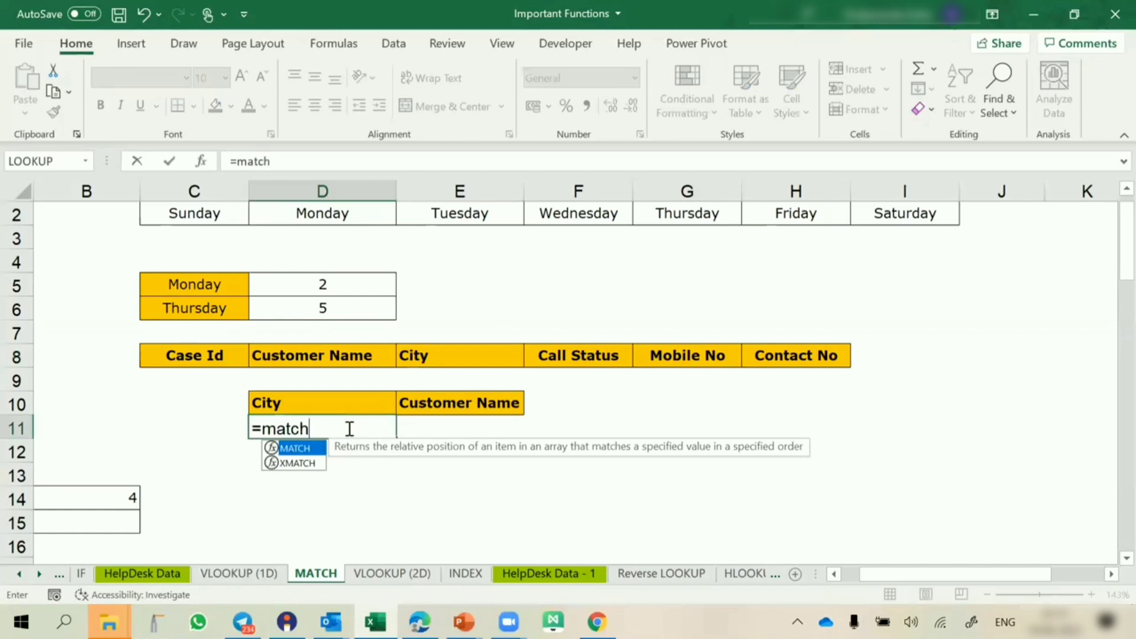
{"action": "key", "text": "Tab"}
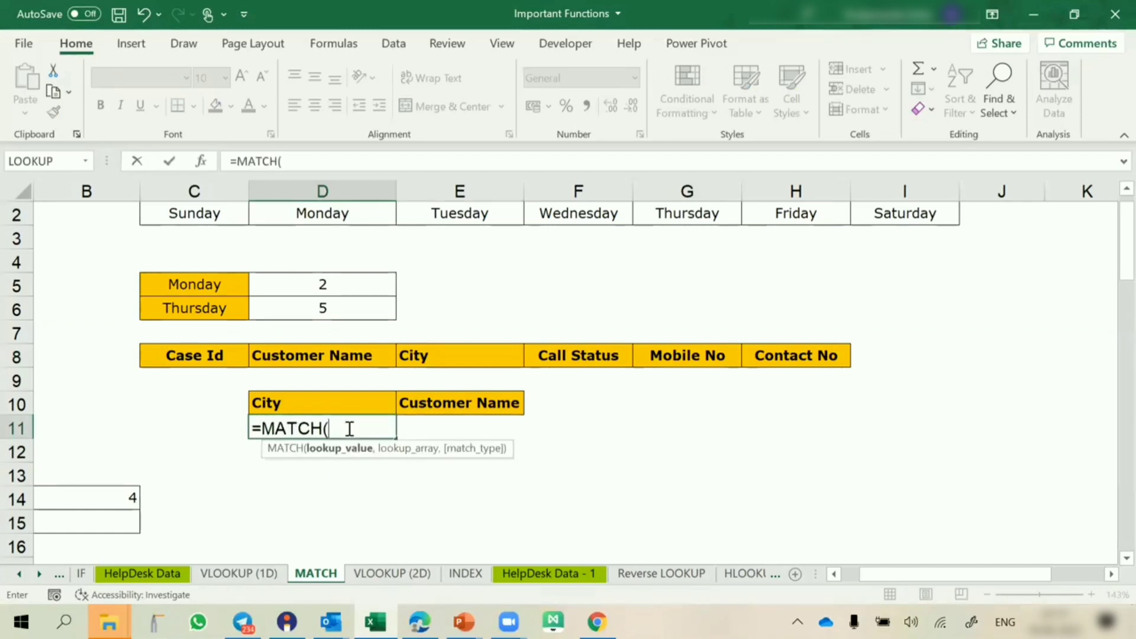
{"action": "left_click", "coordinate": [355, 400]}
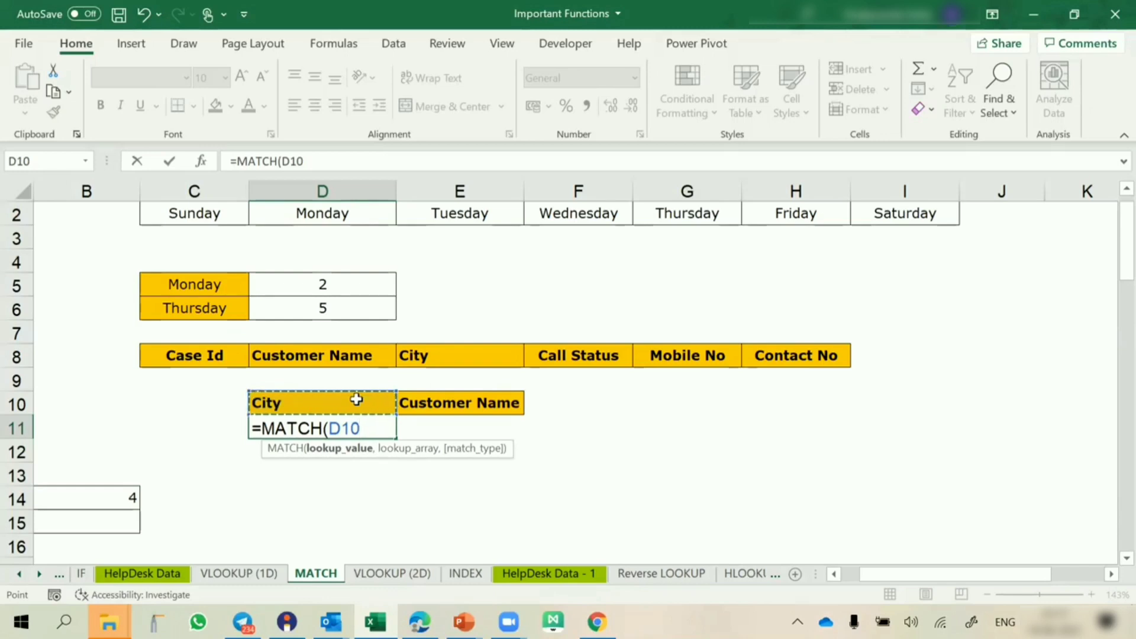
{"action": "key", "text": "F4"}
{"action": "key", "text": "F4"}
{"action": "type", "text": ","}
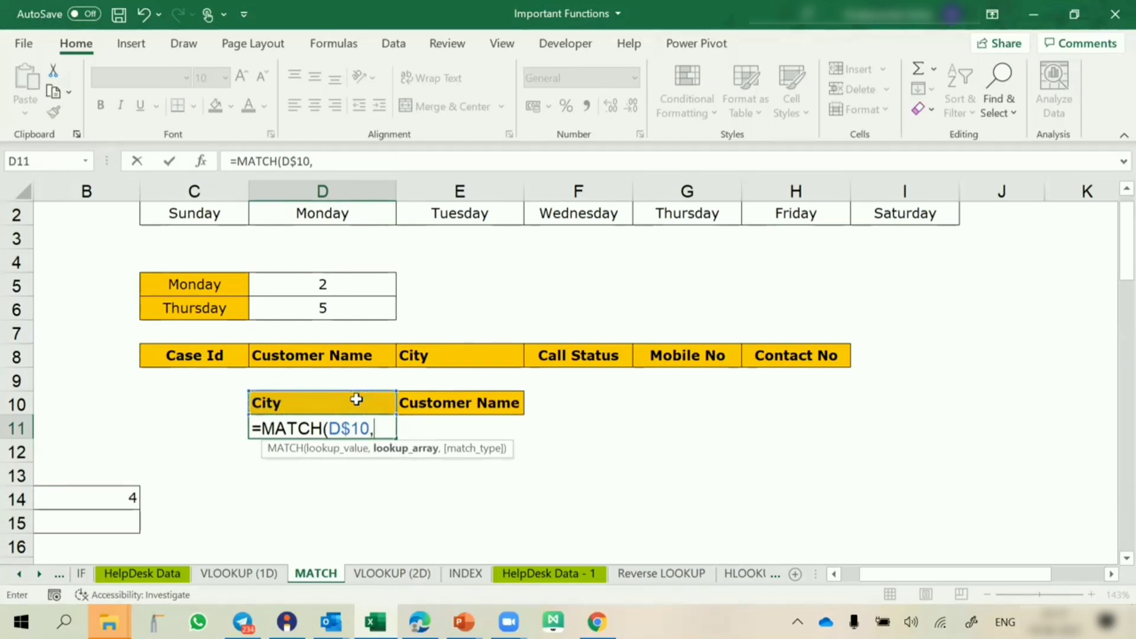
{"action": "left_click_drag", "start_coordinate": [216, 355], "coordinate": [791, 353]}
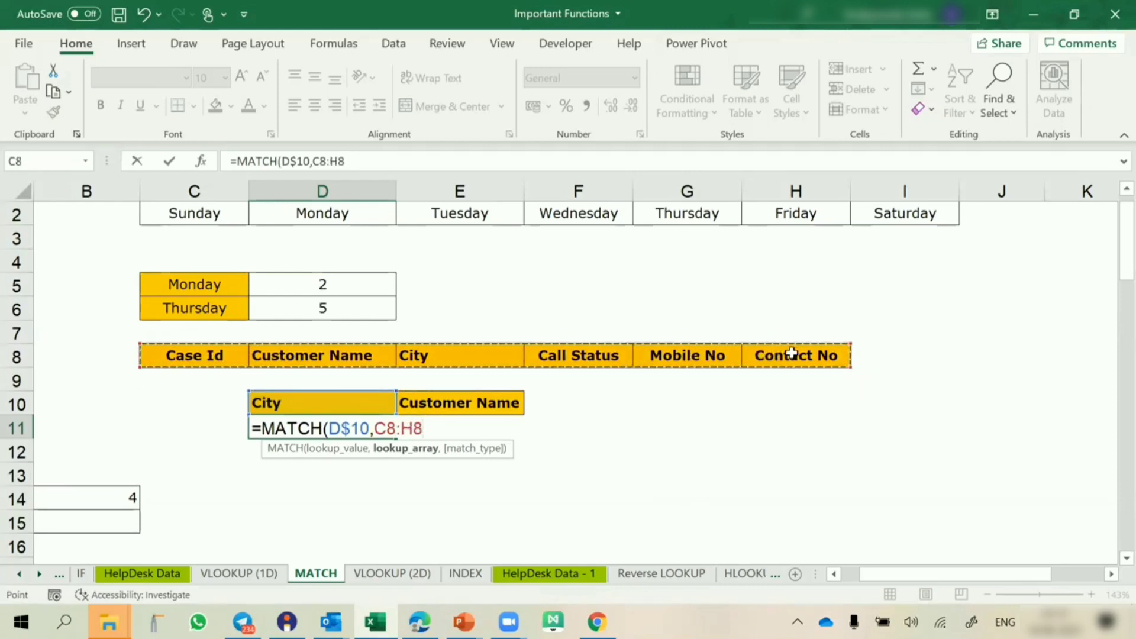
{"action": "key", "text": "F4"}
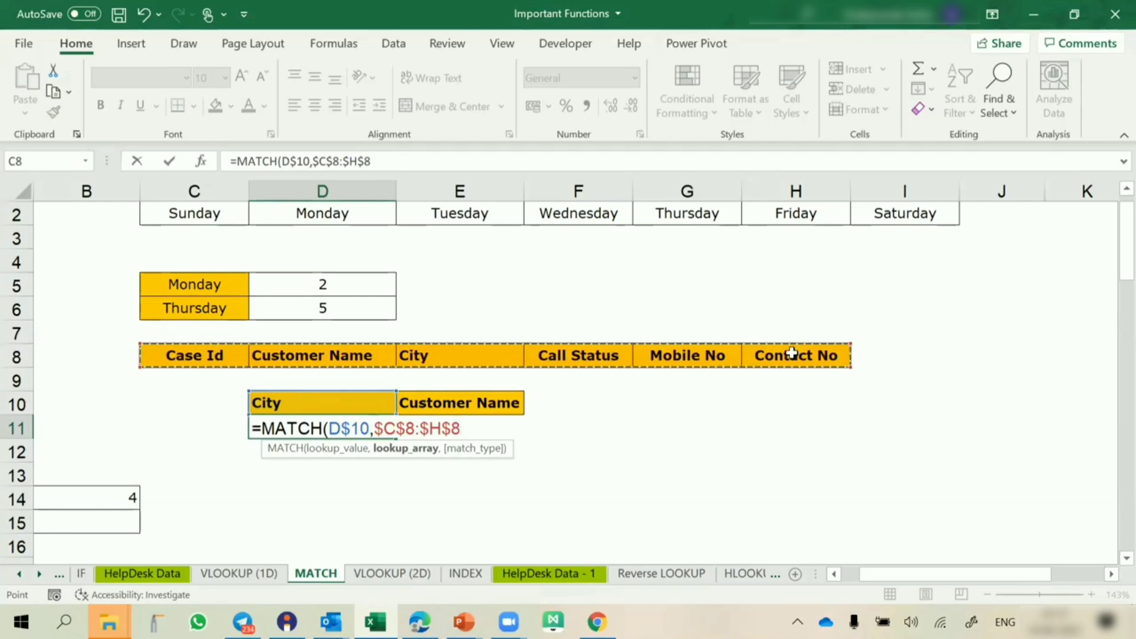
{"action": "type", "text": ",0)"}
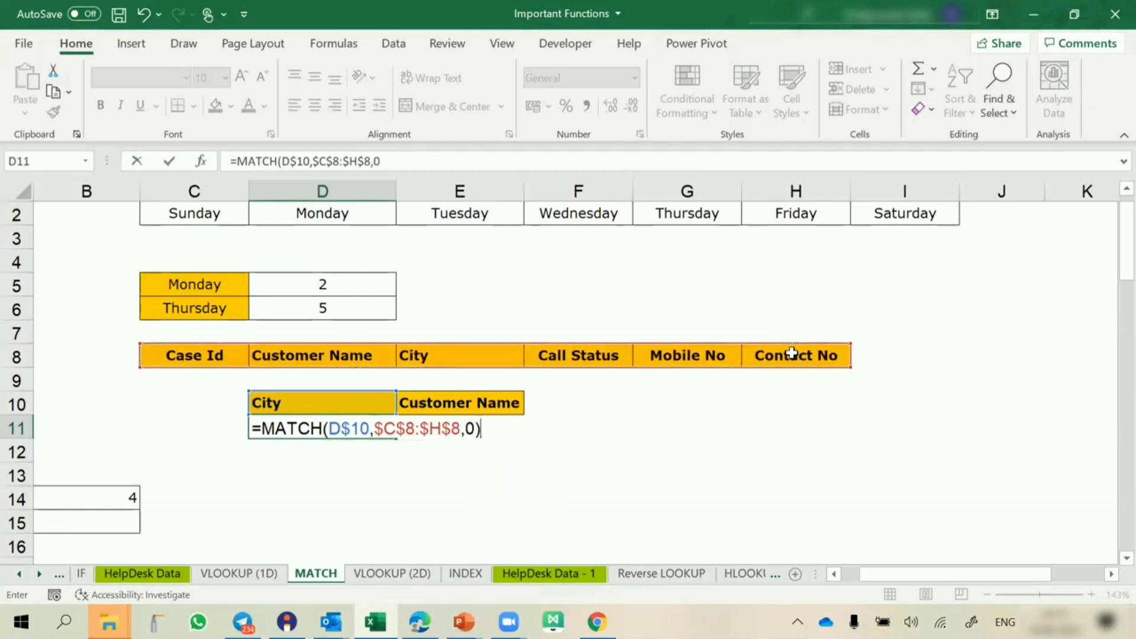
{"action": "key", "text": "Return"}
{"action": "left_click", "coordinate": [374, 428]}
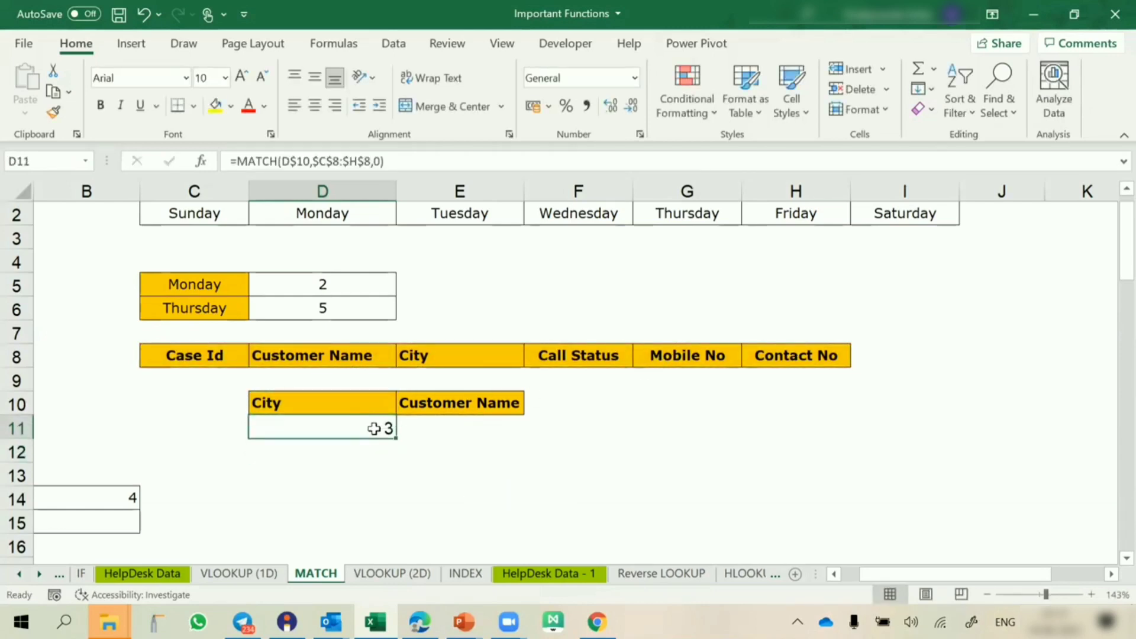
Copy the MATCH formula from D11 across D11:E16 and check the references in the City and Customer Name columns
{"action": "key", "text": "ctrl+c"}
{"action": "left_click_drag", "start_coordinate": [374, 429], "coordinate": [495, 554]}
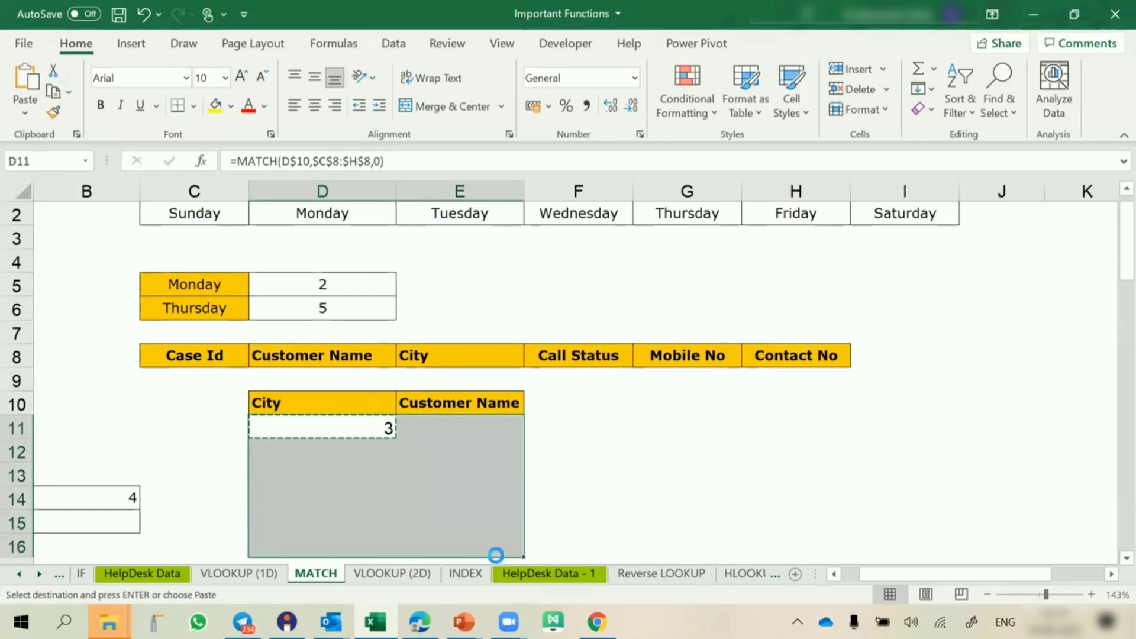
{"action": "key", "text": "ctrl+v"}
{"action": "left_click", "coordinate": [461, 427]}
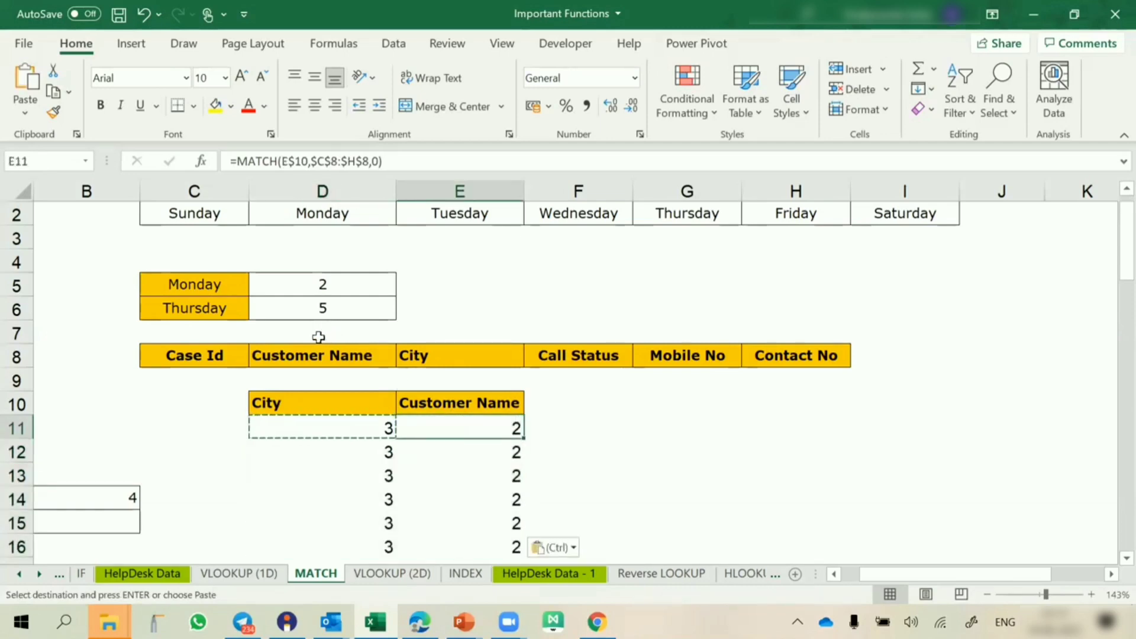
{"action": "left_click", "coordinate": [305, 355]}
{"action": "left_click", "coordinate": [310, 437]}
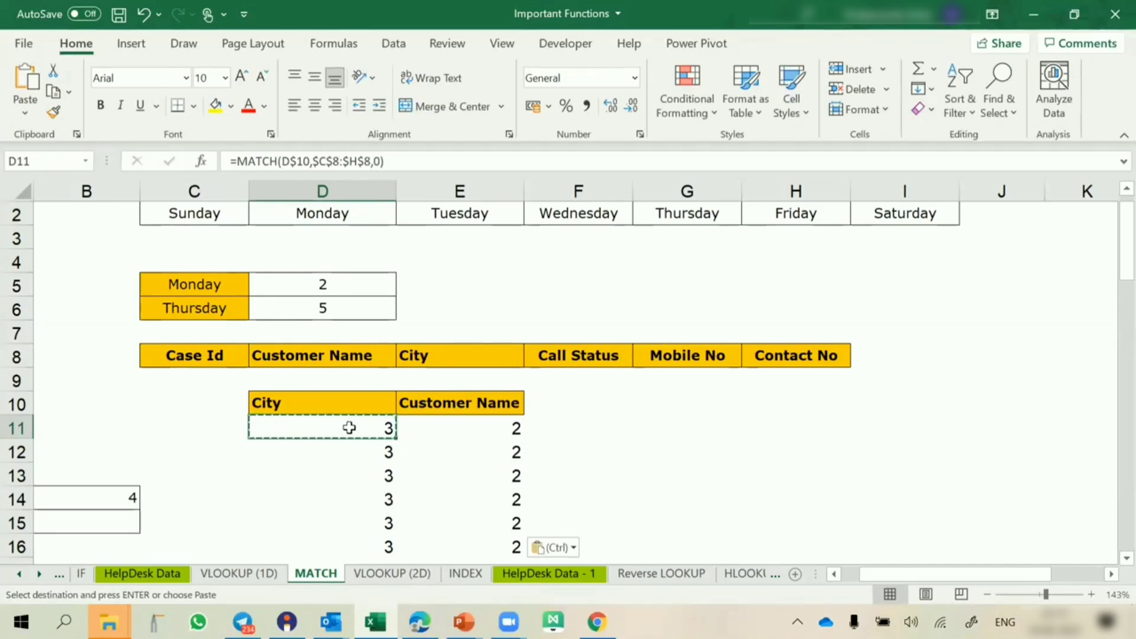
Clear the existing values below the City, Customer Name, Call Status and Mobile No headers on the VLOOKUP (2D) sheet
{"action": "left_click", "coordinate": [391, 574]}
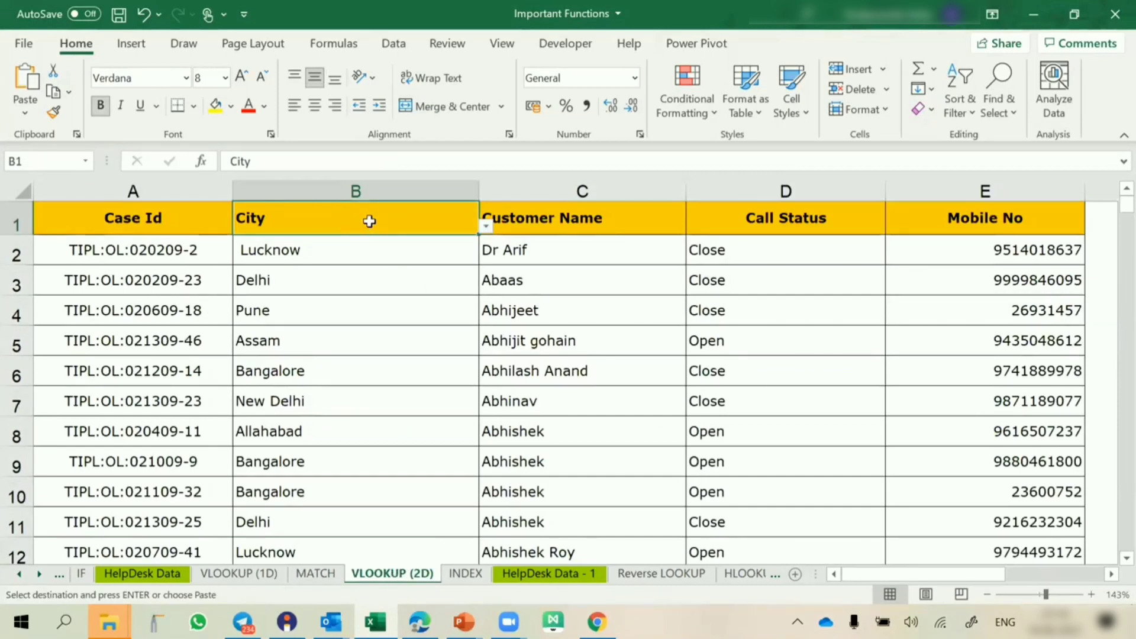
{"action": "key", "text": "Down"}
{"action": "key", "text": "ctrl+shift+Right"}
{"action": "key", "text": "ctrl+shift+Down"}
{"action": "key", "text": "Delete"}
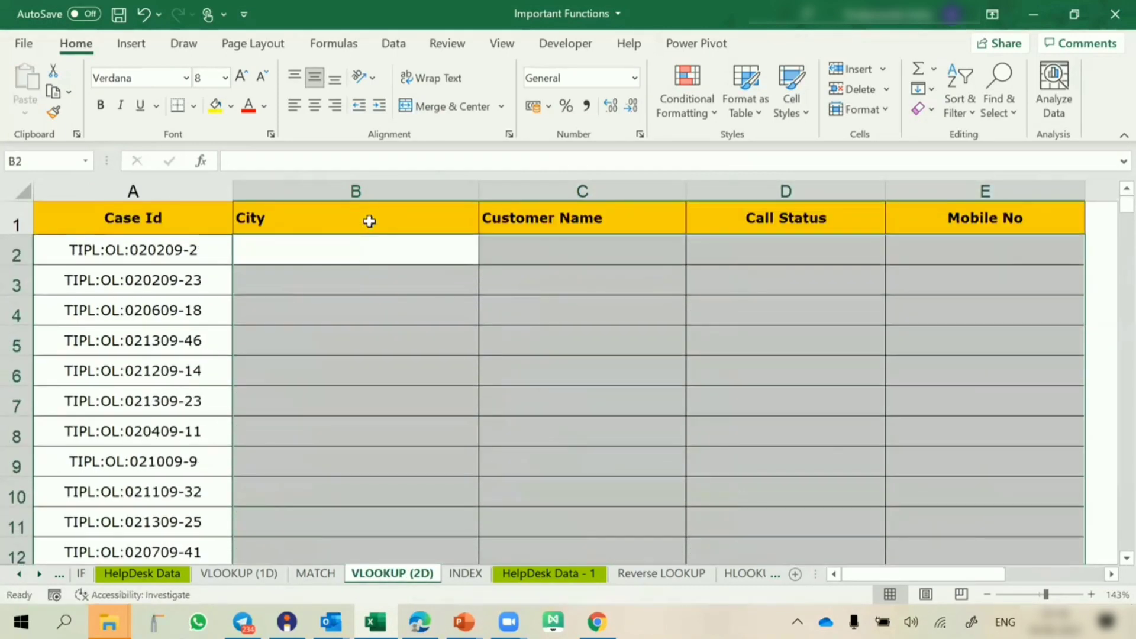
Start a VLOOKUP formula in B2 with the column-locked Case Id reference $A2 as lookup value
{"action": "left_click", "coordinate": [351, 250]}
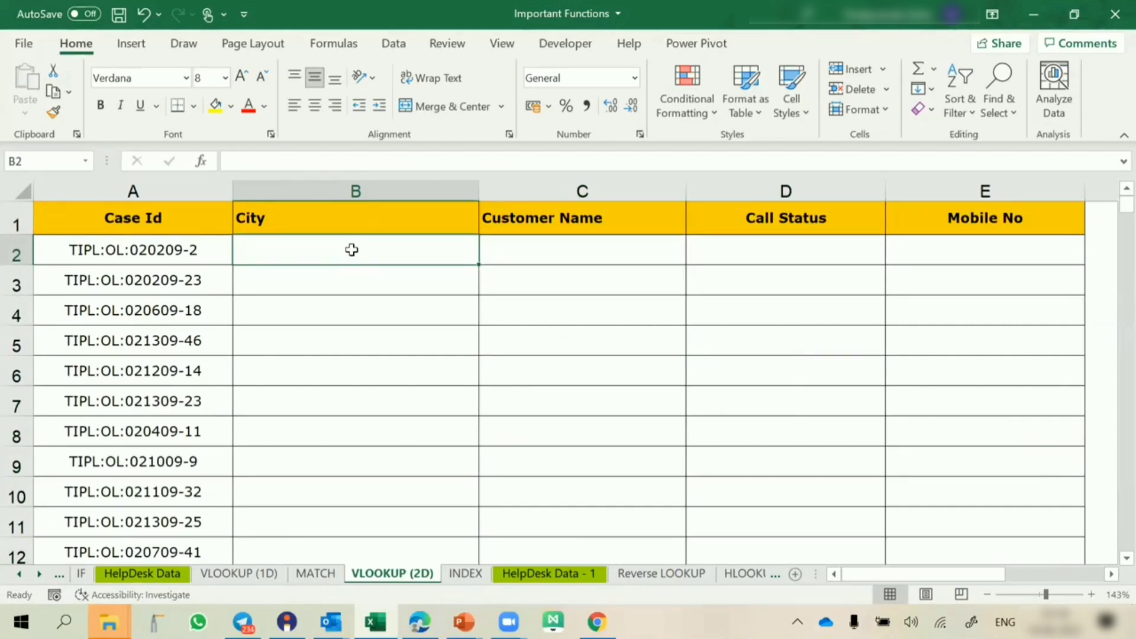
{"action": "type", "text": "=vlo"}
{"action": "key", "text": "Tab"}
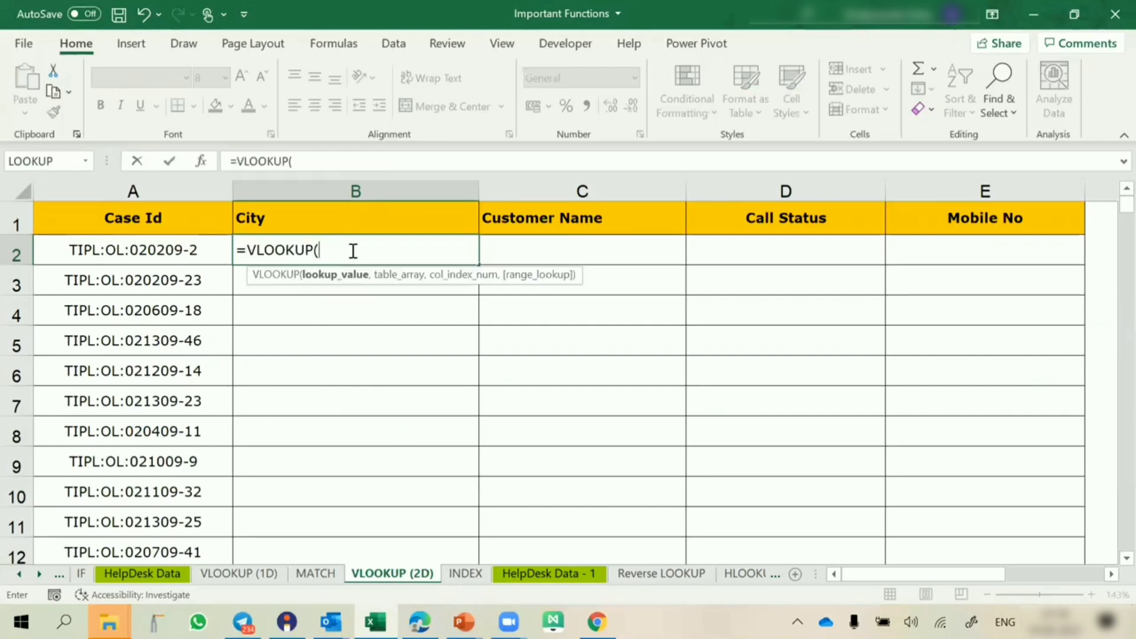
{"action": "key", "text": "Left"}
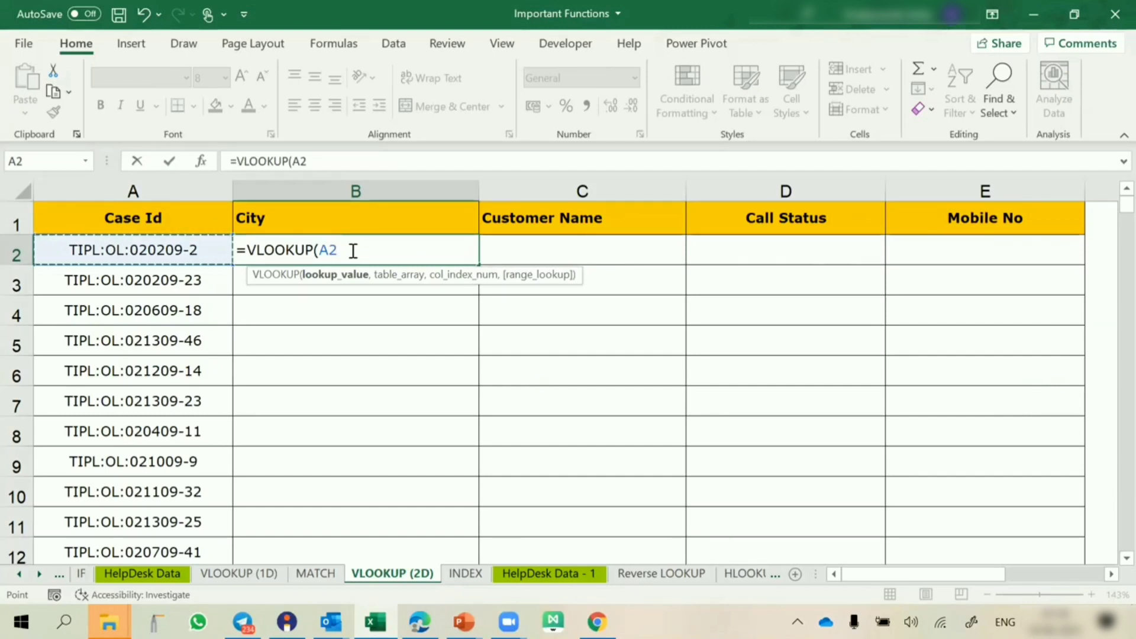
{"action": "key", "text": "F4"}
{"action": "key", "text": "F4"}
{"action": "key", "text": "F4"}
{"action": "type", "text": ","}
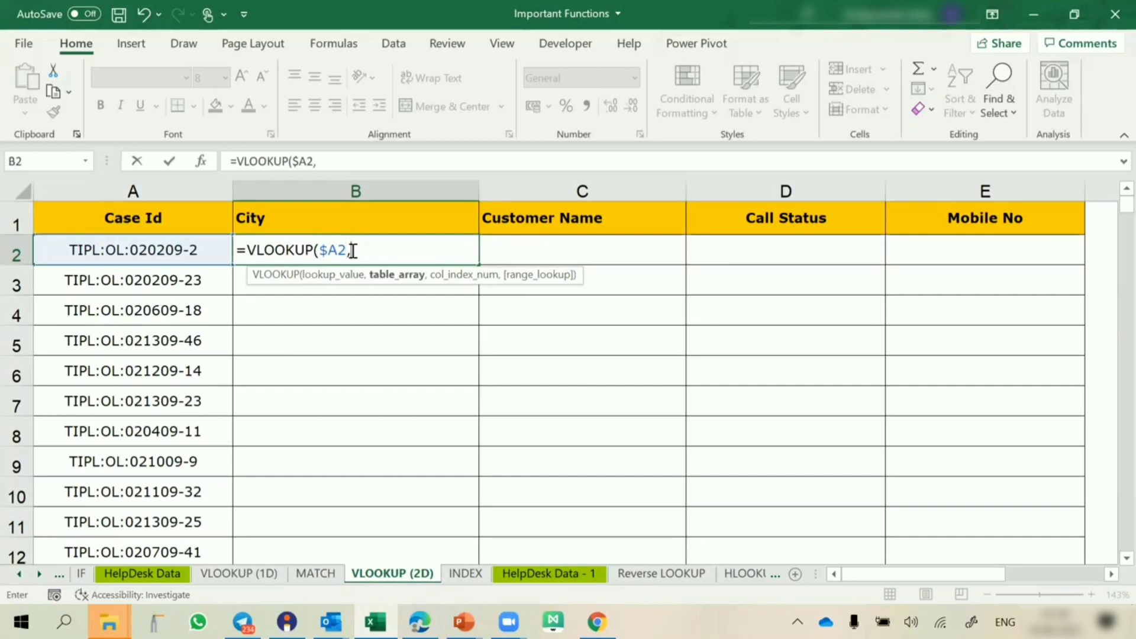
Complete the VLOOKUP with table array 'HelpDesk Data'!$B:$M, column index 5 and FALSE for exact match
{"action": "left_click", "coordinate": [169, 574]}
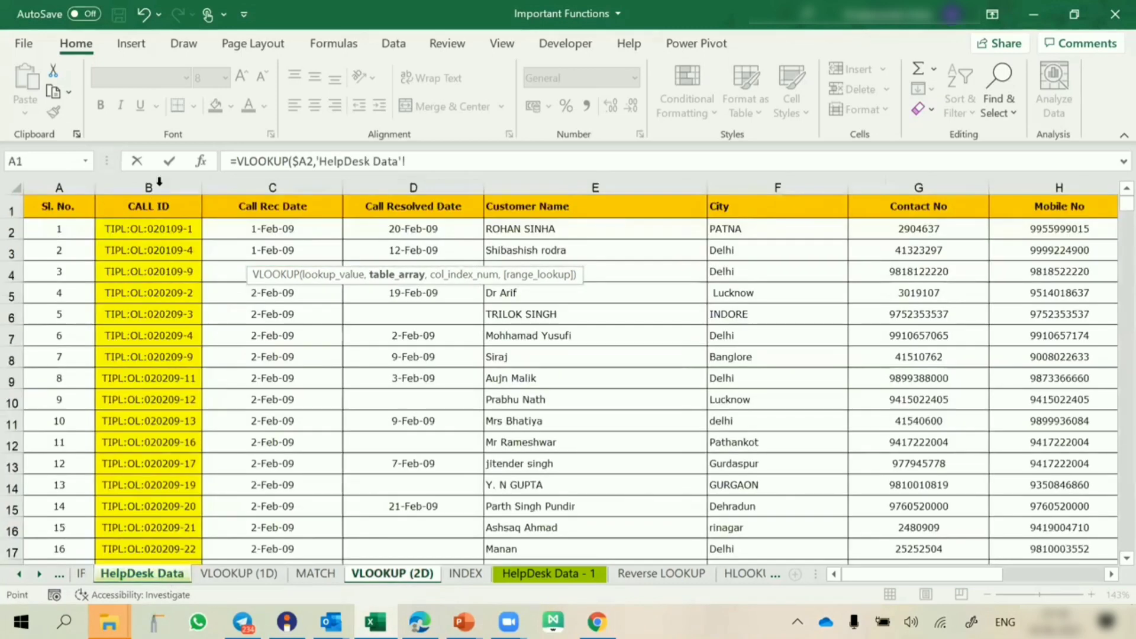
{"action": "left_click_drag", "start_coordinate": [149, 179], "coordinate": [939, 213]}
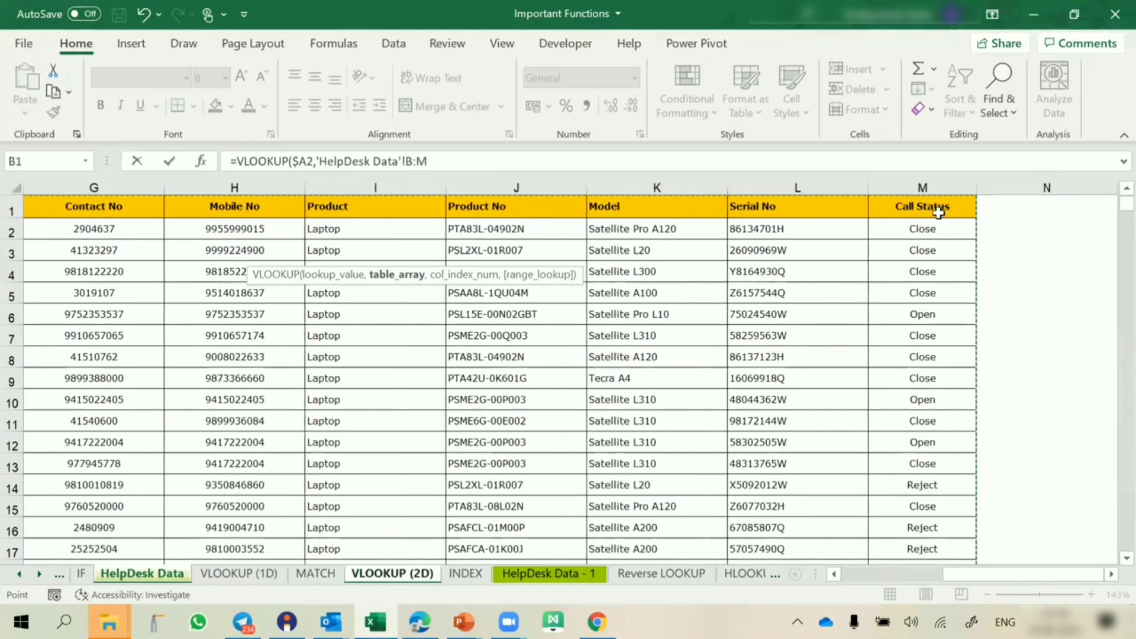
{"action": "key", "text": "F4"}
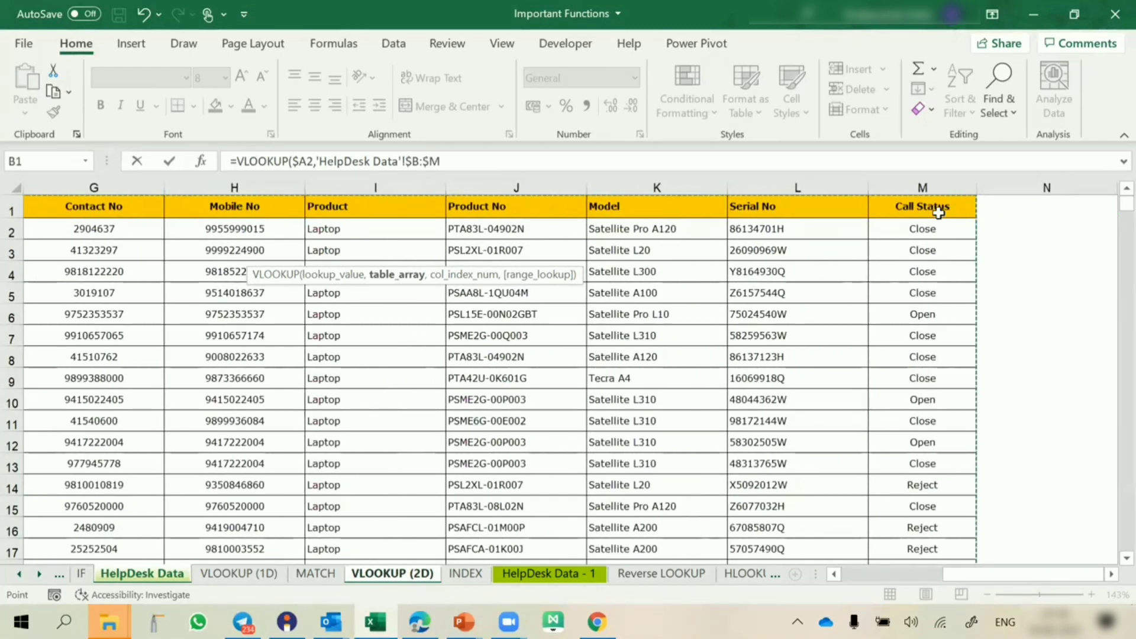
{"action": "type", "text": ","}
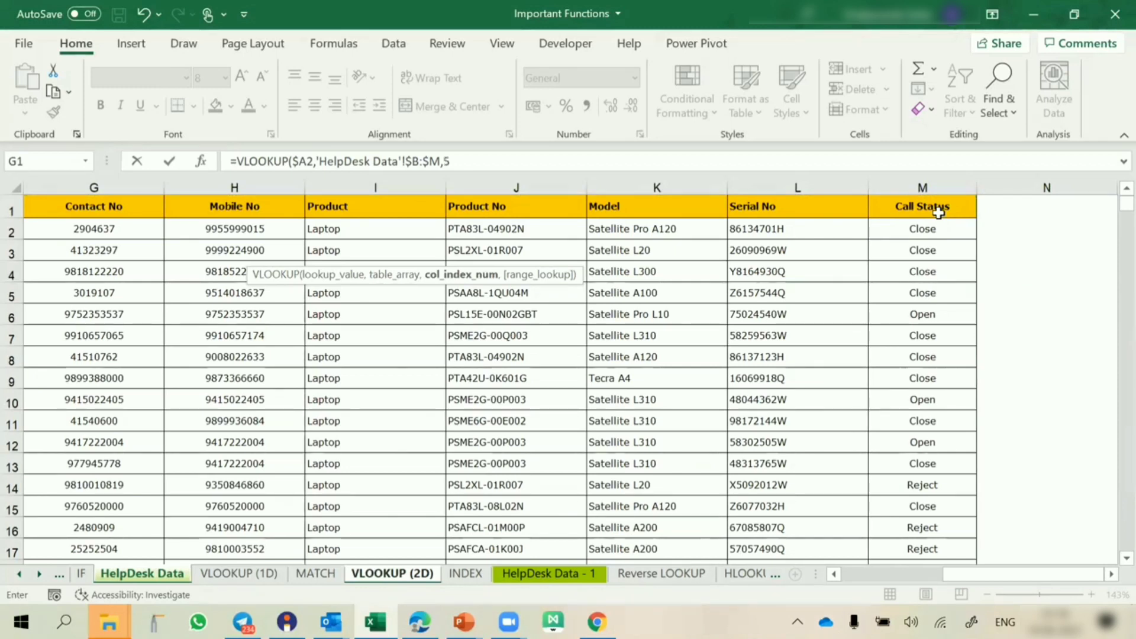
{"action": "type", "text": "5,"}
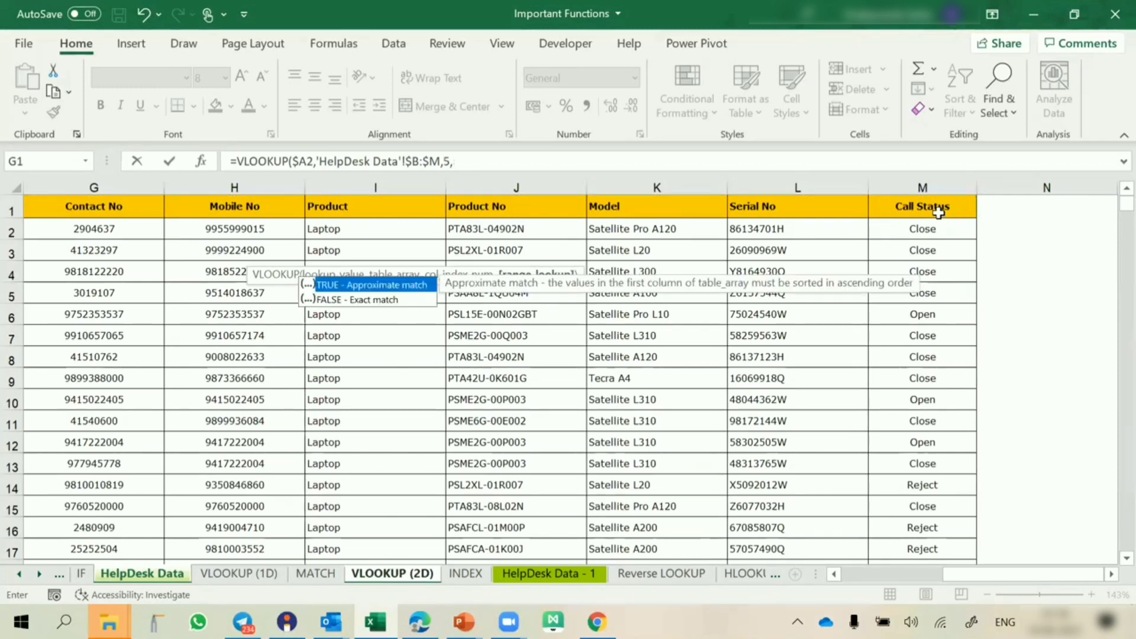
{"action": "type", "text": "0false)"}
{"action": "key", "text": "Return"}
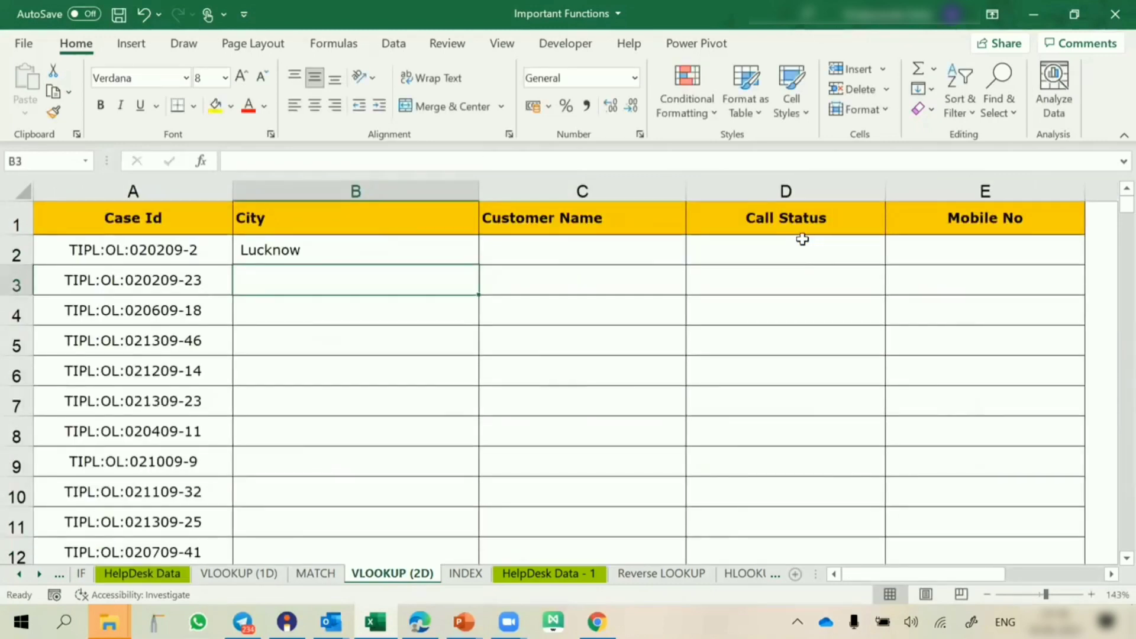
Replace column index 5 in B2's VLOOKUP with a nested MATCH using the row-locked header B$1 as lookup value
{"action": "double_click", "coordinate": [383, 250]}
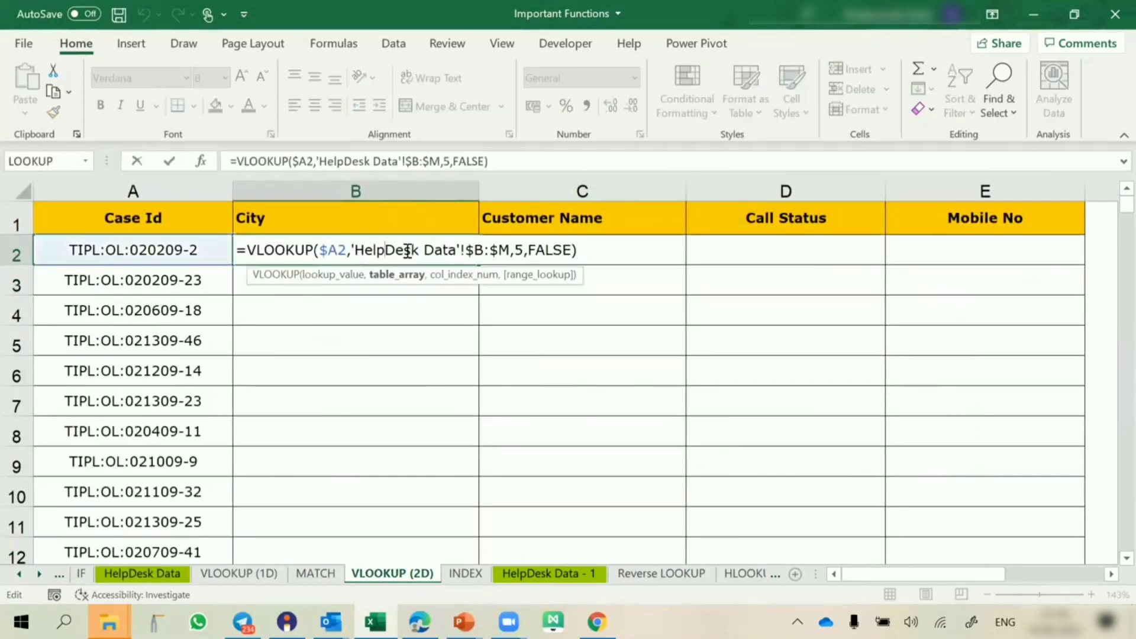
{"action": "left_click", "coordinate": [521, 250]}
{"action": "key", "text": "BackSpace"}
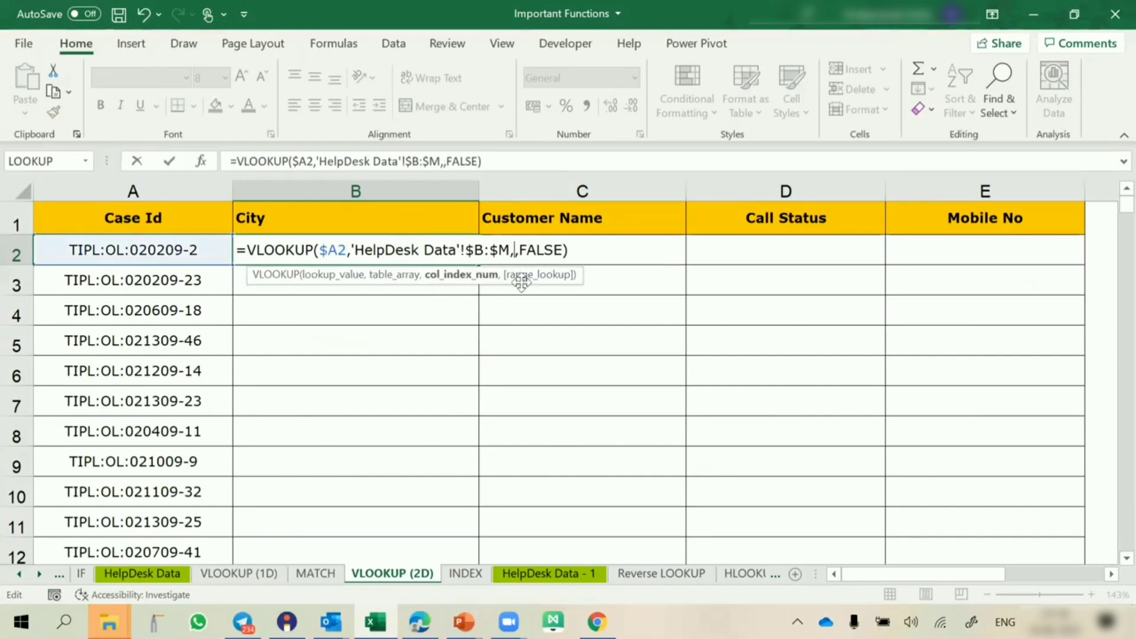
{"action": "type", "text": "match("}
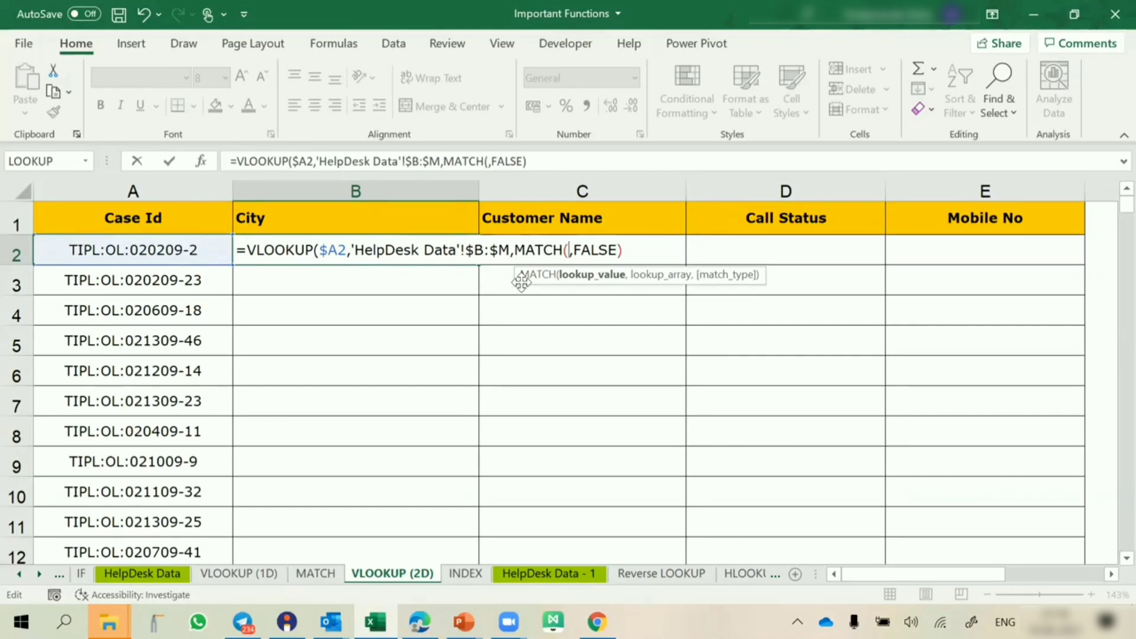
{"action": "left_click", "coordinate": [407, 217]}
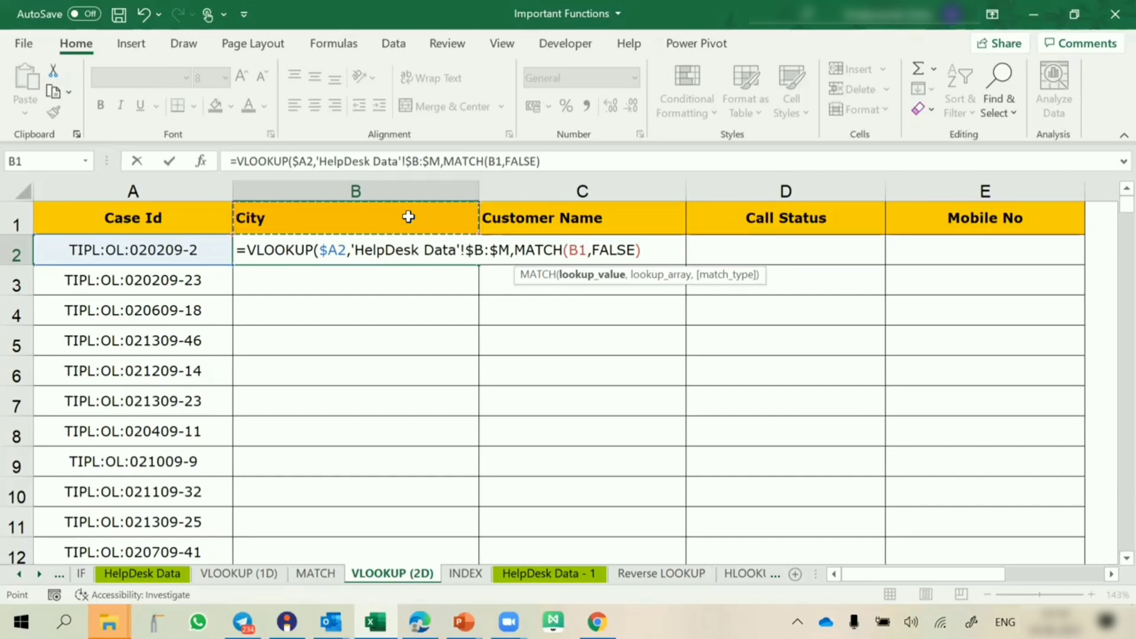
{"action": "key", "text": "F4"}
{"action": "key", "text": "F4"}
{"action": "type", "text": ","}
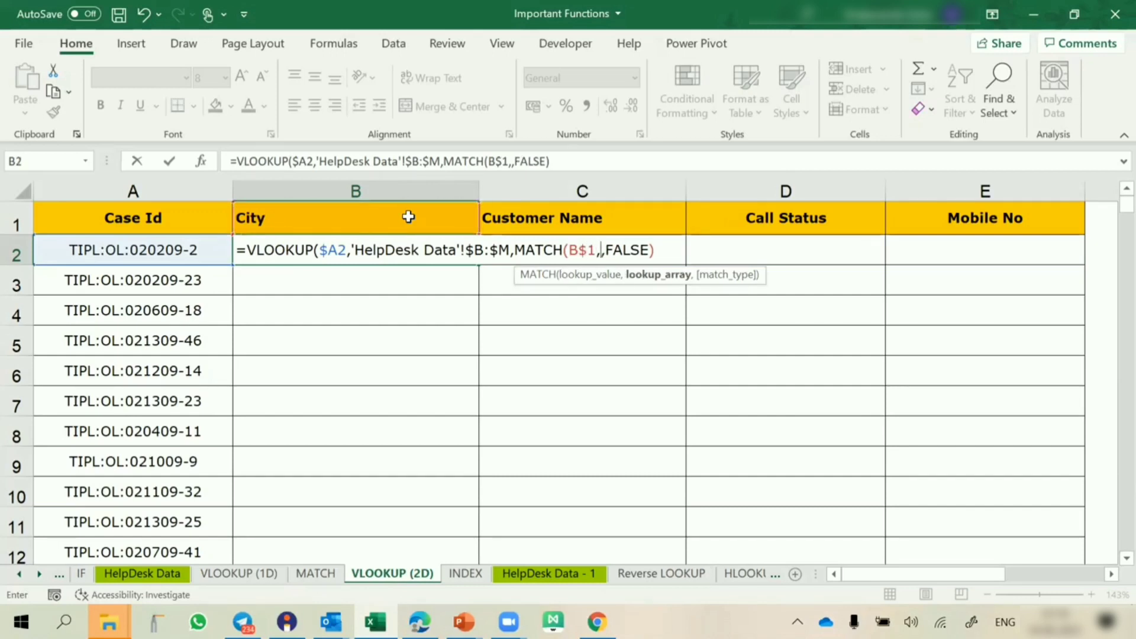
Finish the nested MATCH with lookup array 'HelpDesk Data'!$B$1:$M$1 and match type 0, and enter the formula
{"action": "left_click", "coordinate": [142, 573]}
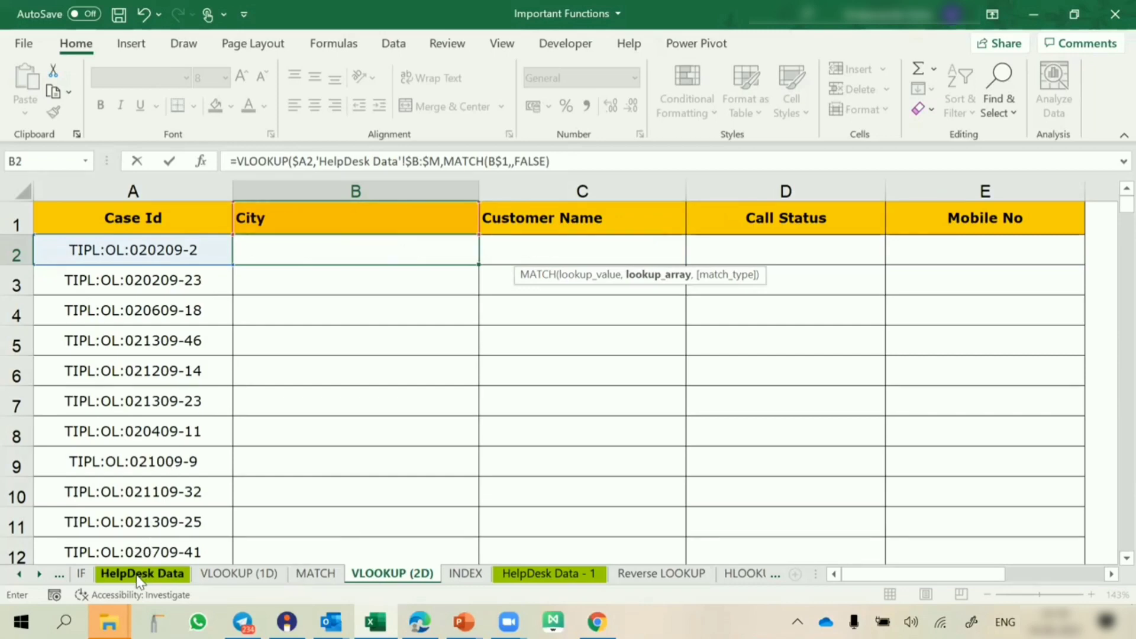
{"action": "left_click", "coordinate": [272, 206]}
{"action": "key", "text": "ctrl+Left"}
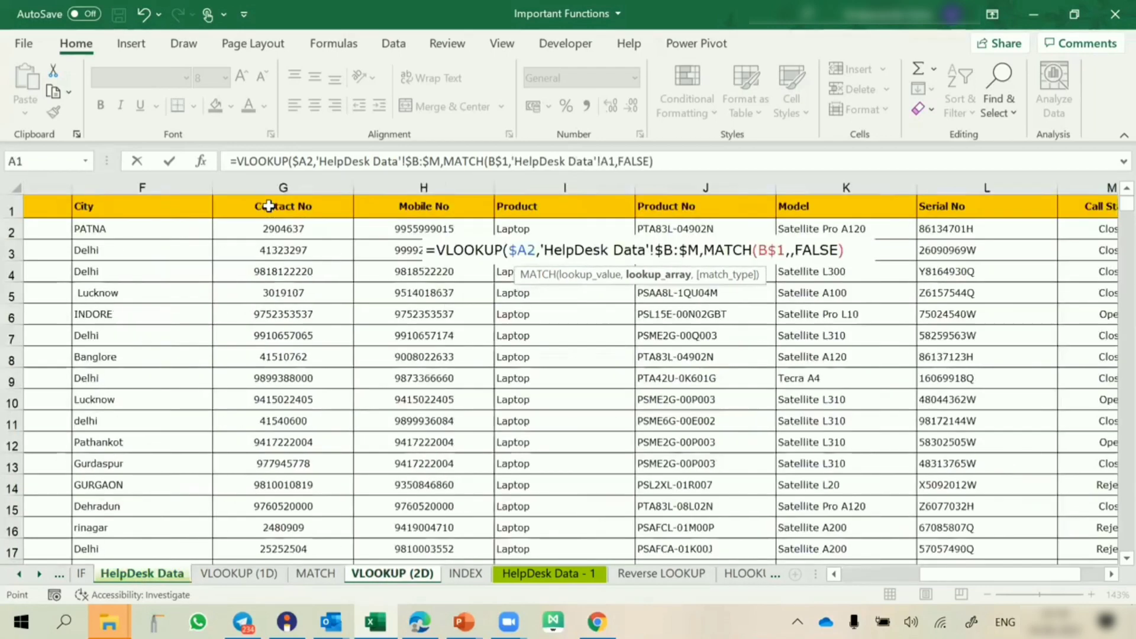
{"action": "key", "text": "Right"}
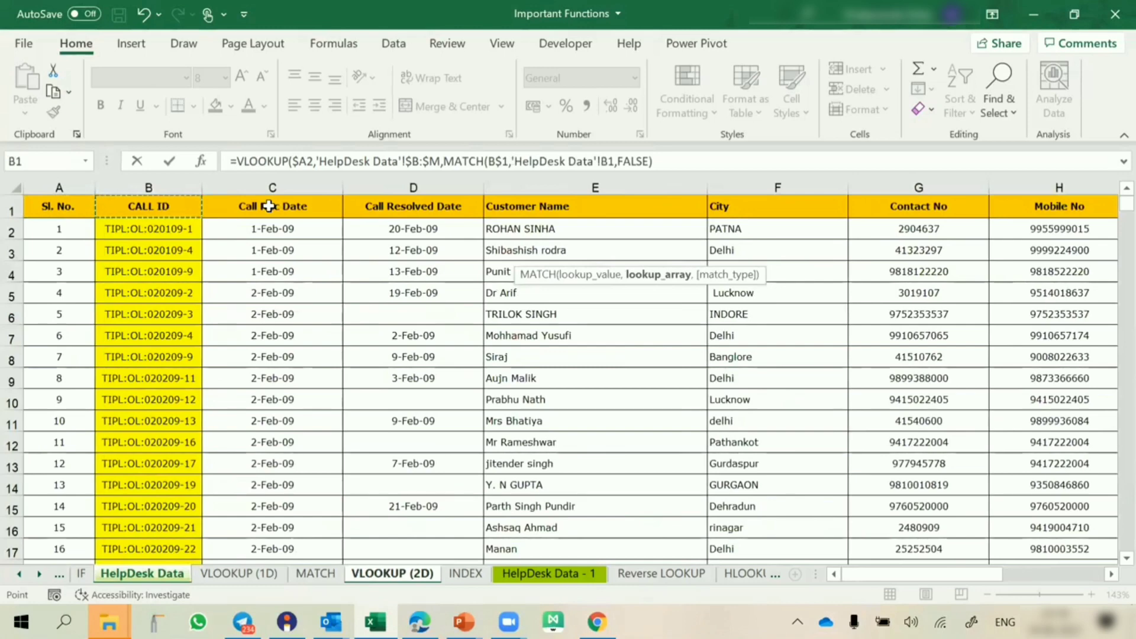
{"action": "key", "text": "ctrl+shift+Right"}
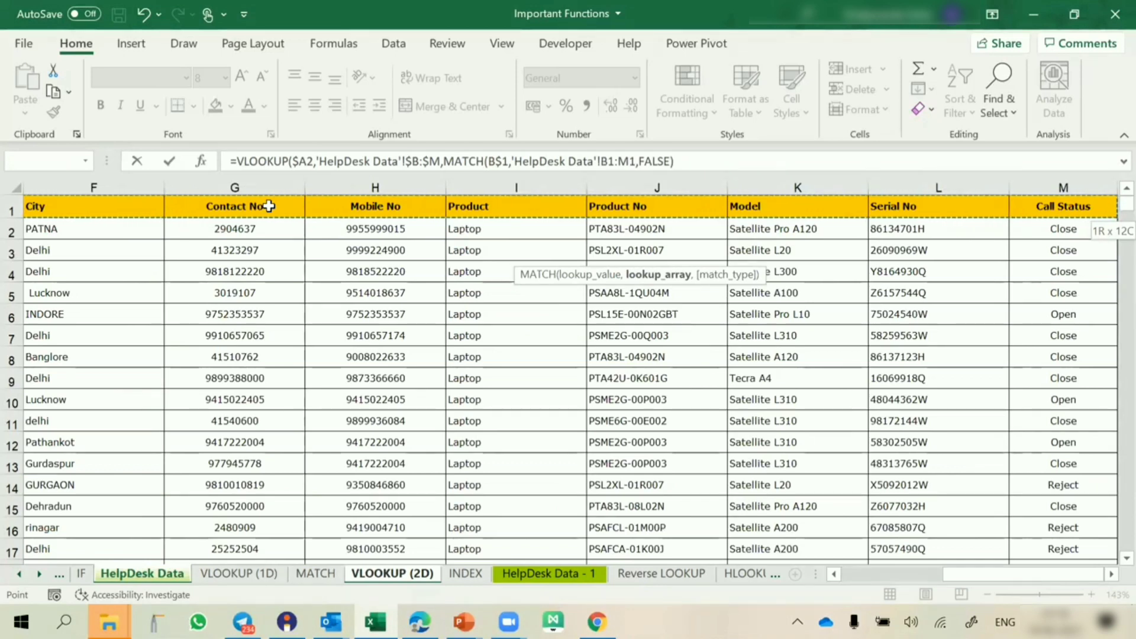
{"action": "key", "text": "F4"}
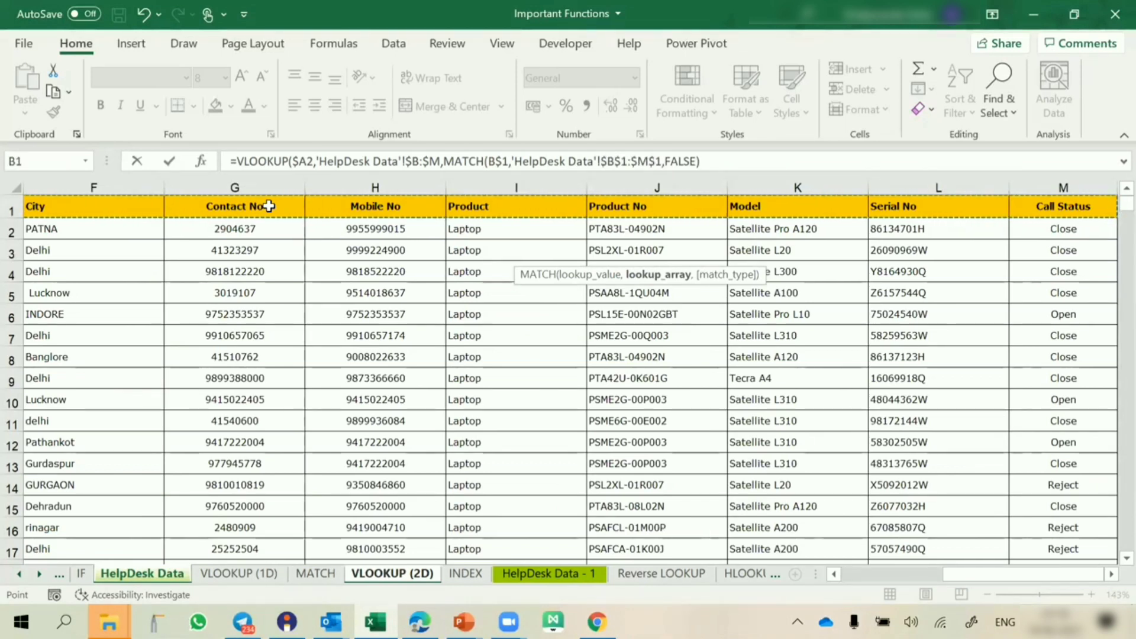
{"action": "type", "text": ","}
{"action": "type", "text": "0),"}
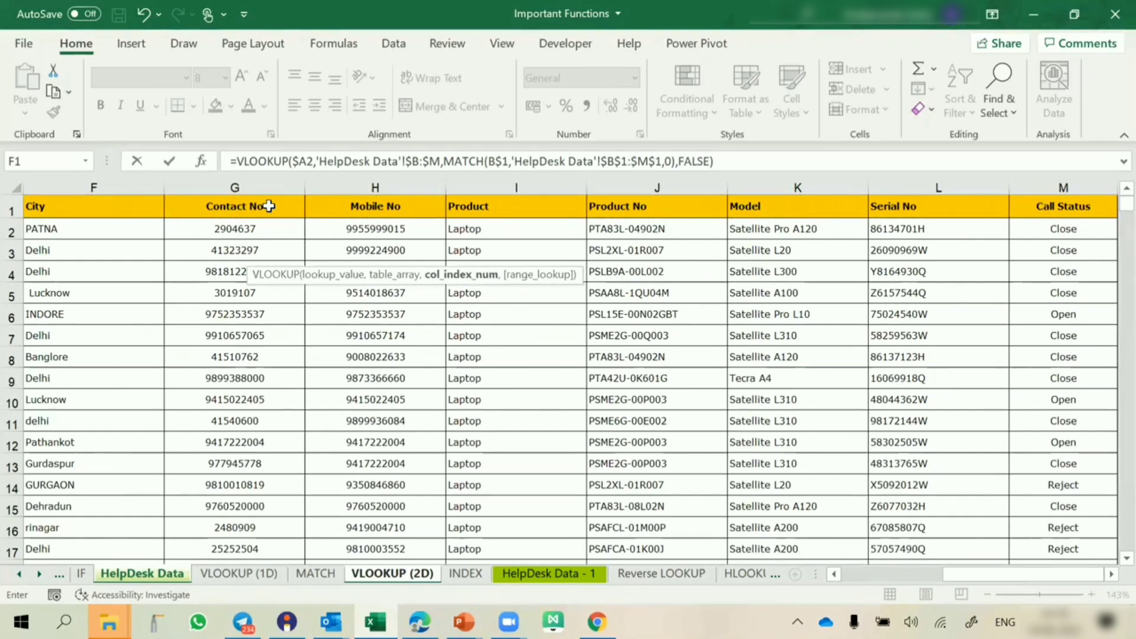
{"action": "key", "text": "Return"}
Review the column index, lookup value and lookup array arguments of the nested MATCH in B2
{"action": "left_click", "coordinate": [266, 243]}
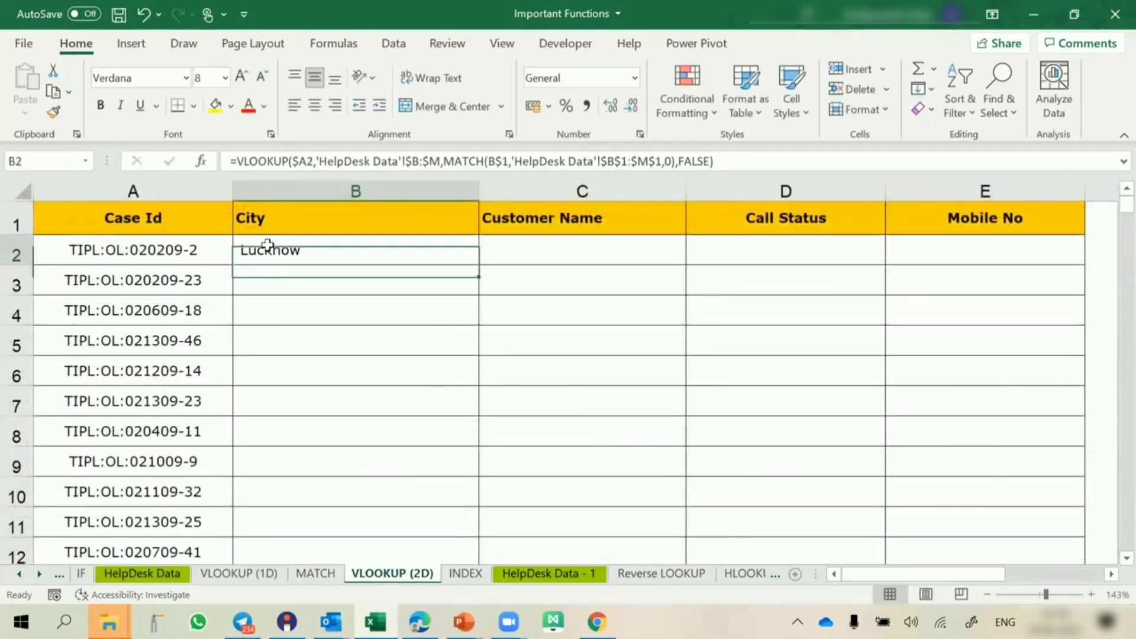
{"action": "double_click", "coordinate": [264, 249]}
{"action": "left_click", "coordinate": [461, 275]}
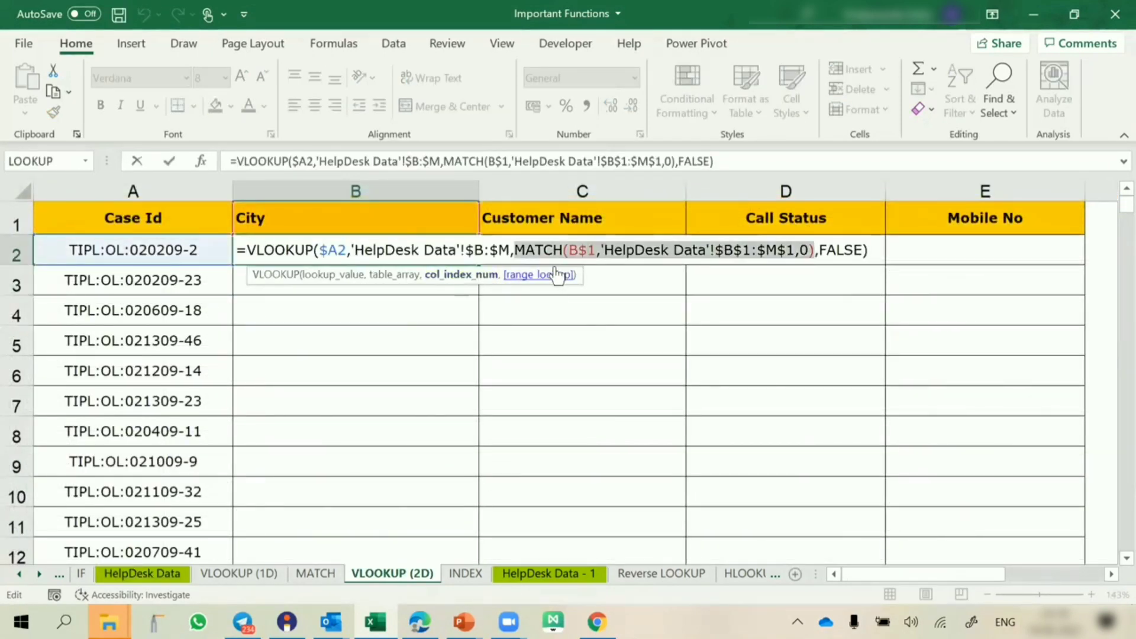
{"action": "left_click", "coordinate": [581, 251]}
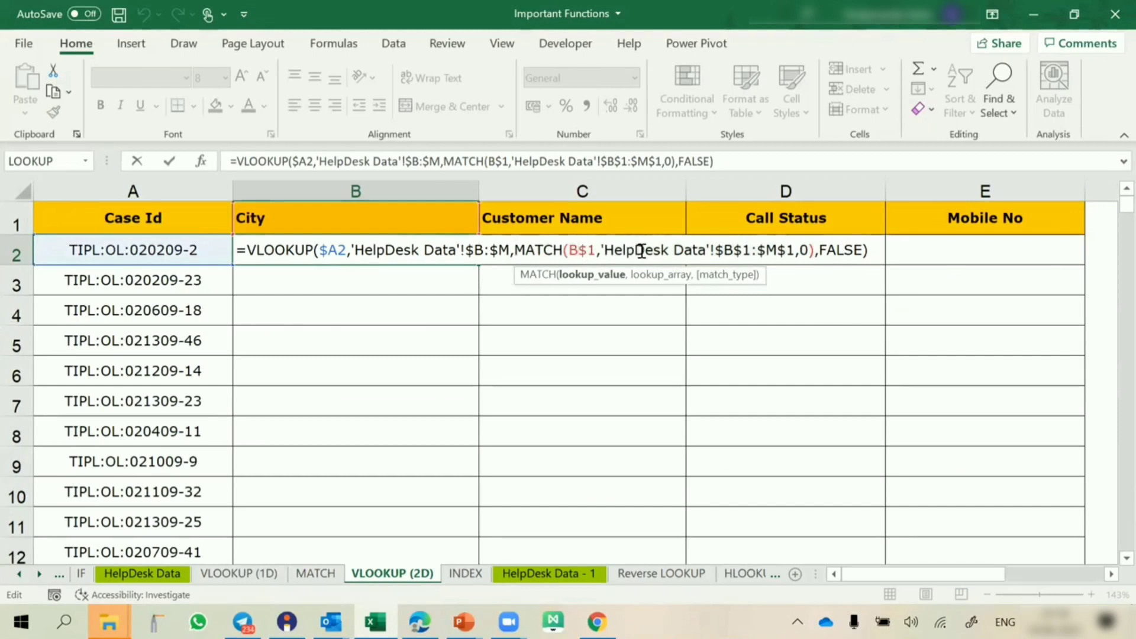
{"action": "left_click_drag", "start_coordinate": [646, 253], "coordinate": [794, 253]}
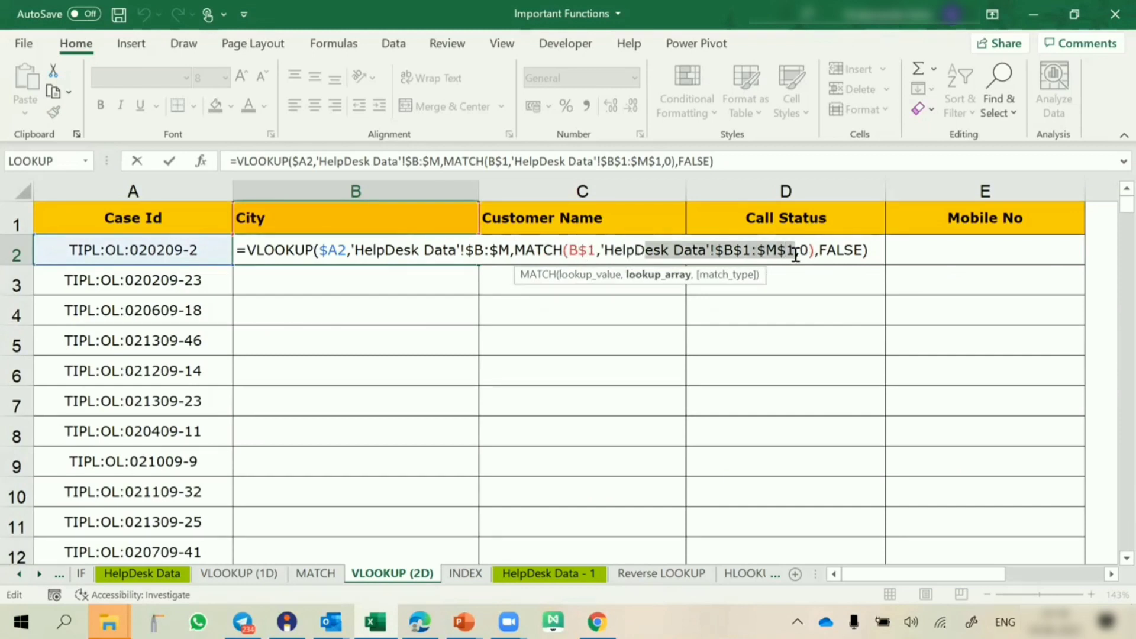
{"action": "key", "text": "Return"}
Copy the B2 formula across the City to Mobile No columns and down all the Case Id rows
{"action": "left_click", "coordinate": [402, 257]}
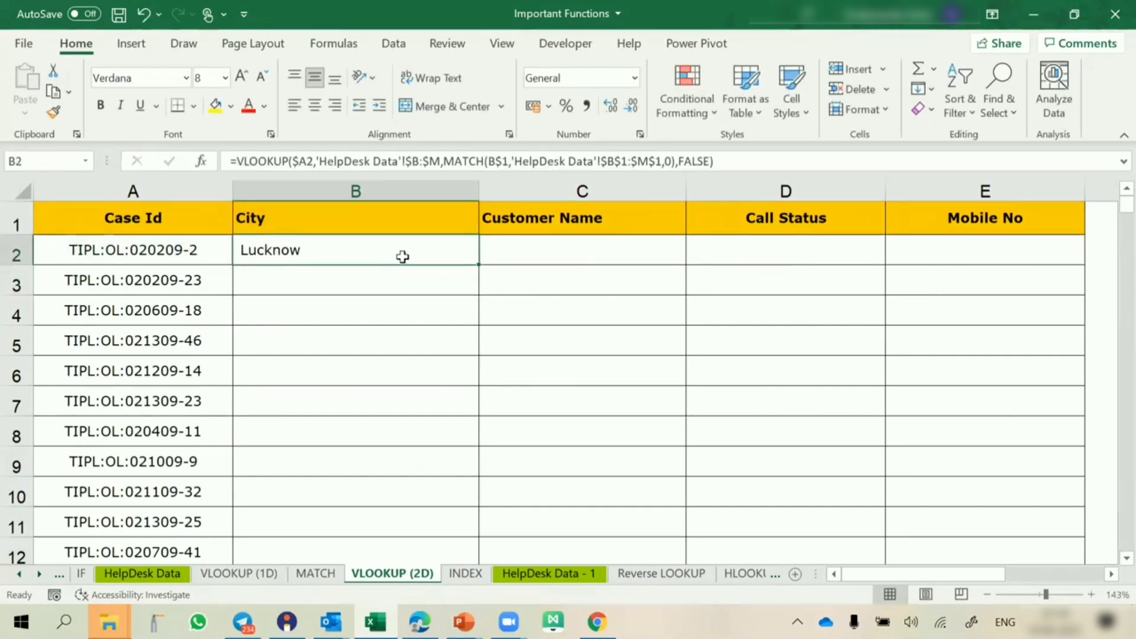
{"action": "key", "text": "ctrl+c"}
{"action": "key", "text": "shift+Right"}
{"action": "key", "text": "shift+Right"}
{"action": "key", "text": "shift+Right"}
{"action": "key", "text": "shift+Down"}
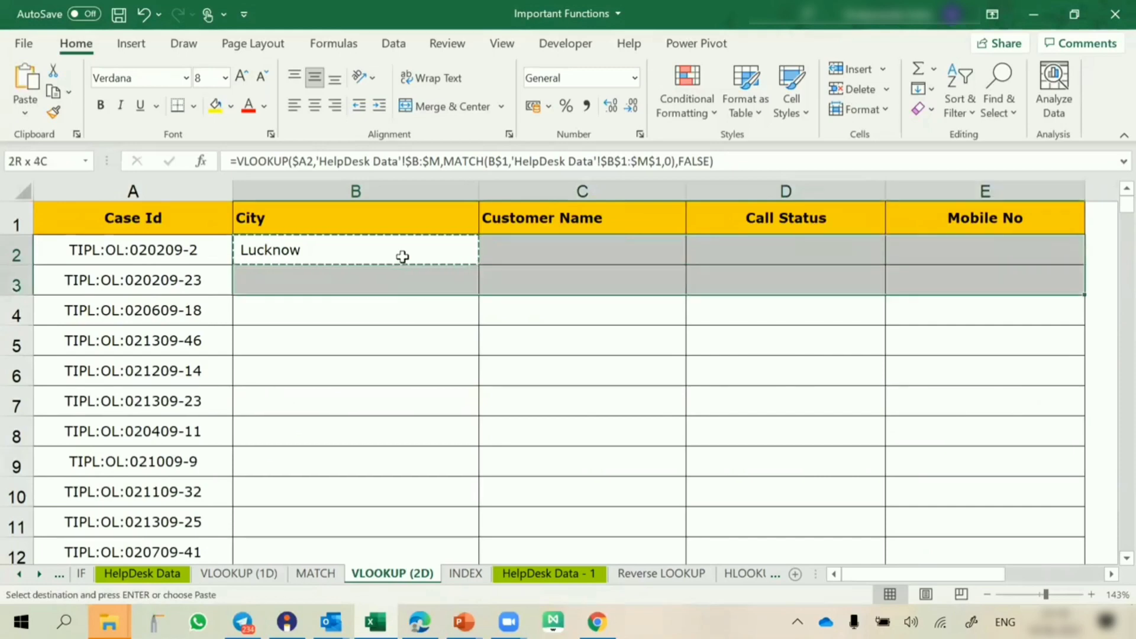
{"action": "key", "text": "shift+Down"}
{"action": "key", "text": "shift+Down"}
{"action": "key", "text": "shift+Down"}
{"action": "key", "text": "shift+Down"}
{"action": "key", "text": "shift+Down"}
{"action": "key", "text": "shift+Down"}
{"action": "key", "text": "shift+Down"}
{"action": "key", "text": "shift+Down"}
{"action": "key", "text": "shift+Down"}
{"action": "key", "text": "shift+Down"}
{"action": "key", "text": "shift+Down"}
{"action": "key", "text": "shift+Down"}
{"action": "key", "text": "shift+Down"}
{"action": "key", "text": "shift+Down"}
{"action": "key", "text": "shift+Down"}
{"action": "key", "text": "shift+Down"}
{"action": "key", "text": "shift+Down"}
{"action": "key", "text": "shift+Down"}
{"action": "key", "text": "shift+Down"}
{"action": "key", "text": "shift+Down"}
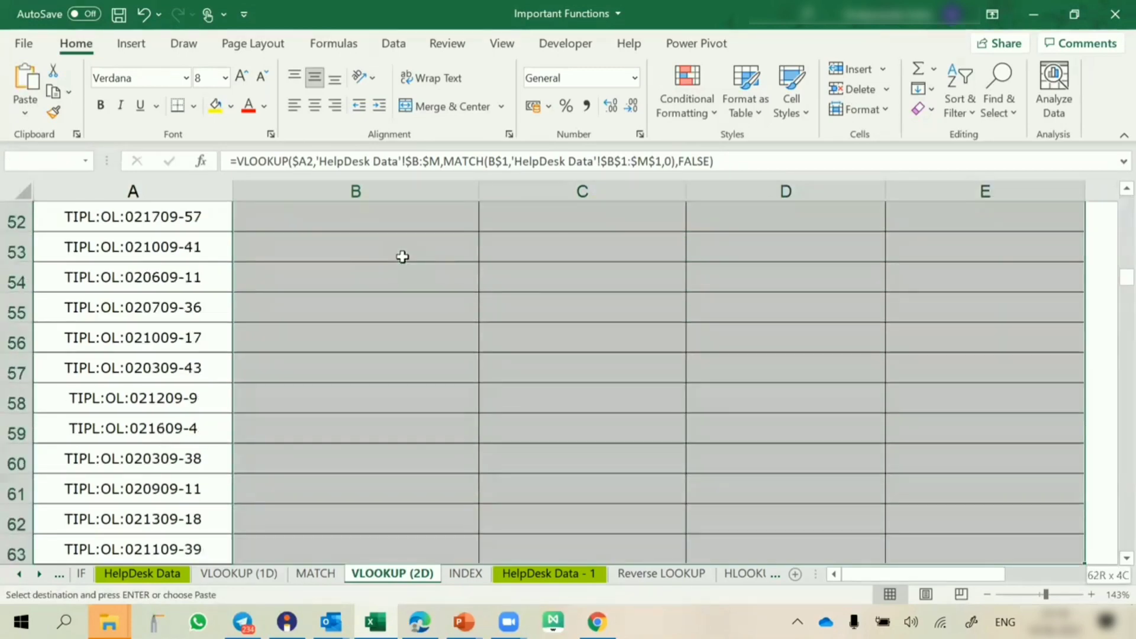
{"action": "key", "text": "shift+Down"}
{"action": "key", "text": "shift+Down"}
{"action": "key", "text": "shift+Down"}
{"action": "key", "text": "shift+Down"}
{"action": "key", "text": "shift+Down"}
{"action": "key", "text": "shift+Down"}
{"action": "key", "text": "shift+Down"}
{"action": "key", "text": "shift+Down"}
{"action": "key", "text": "shift+Down"}
{"action": "key", "text": "shift+Down"}
{"action": "key", "text": "shift+Down"}
{"action": "key", "text": "shift+Down"}
{"action": "key", "text": "shift+Down"}
{"action": "key", "text": "shift+Down"}
{"action": "key", "text": "shift+Down"}
{"action": "key", "text": "shift+Down"}
{"action": "key", "text": "shift+Down"}
{"action": "key", "text": "shift+Down"}
{"action": "key", "text": "shift+Down"}
{"action": "key", "text": "shift+Down"}
{"action": "key", "text": "ctrl+v"}
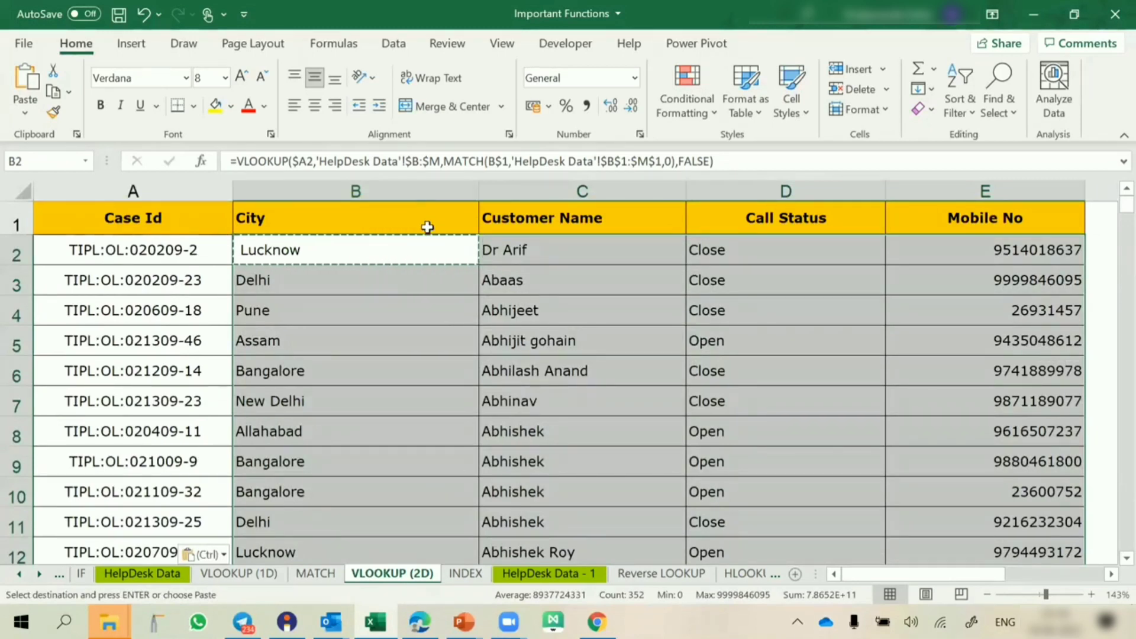
{"action": "key", "text": "Escape"}
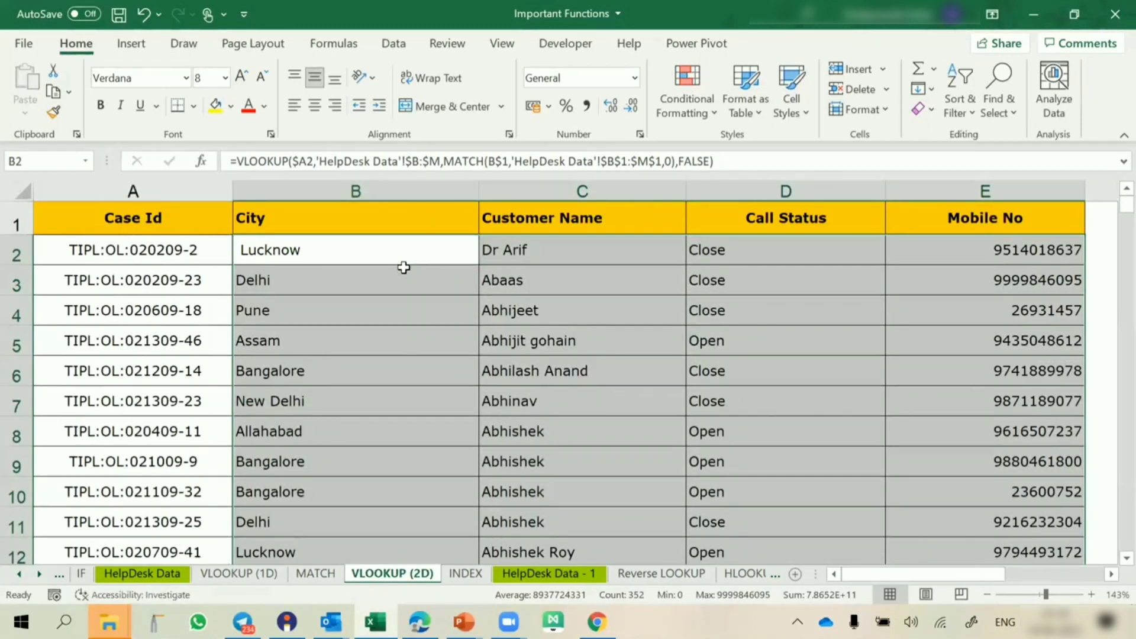
Swap the first two lookup headers, entering Customer Name in B1 and City in C1, to test the formulas
{"action": "left_click", "coordinate": [404, 219]}
{"action": "type", "text": "Cus"}
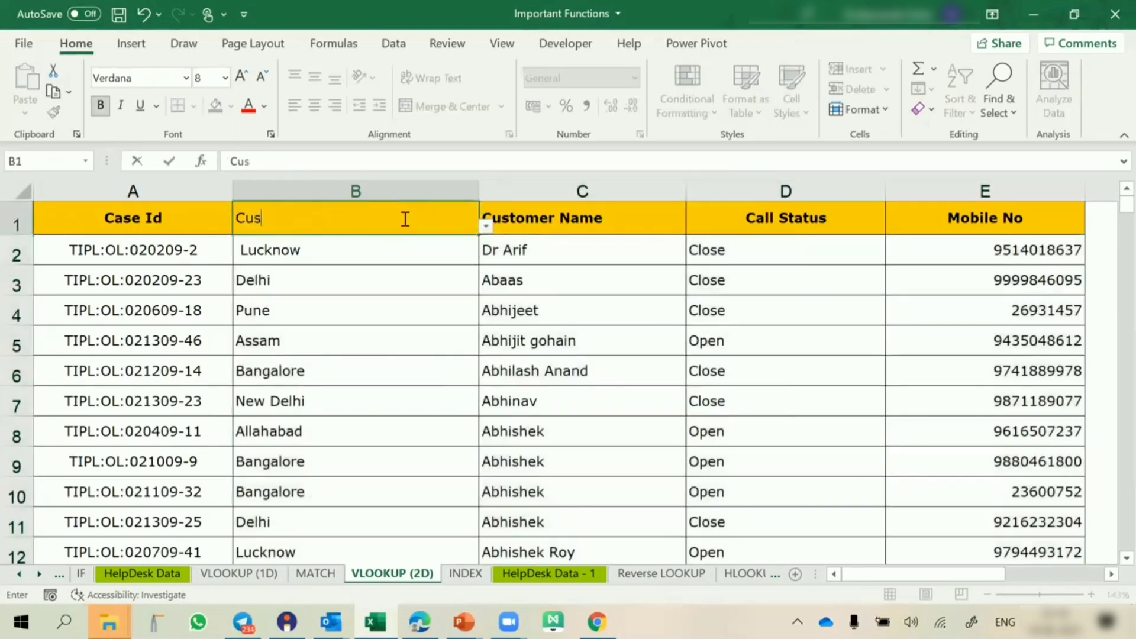
{"action": "type", "text": "tomer Name"}
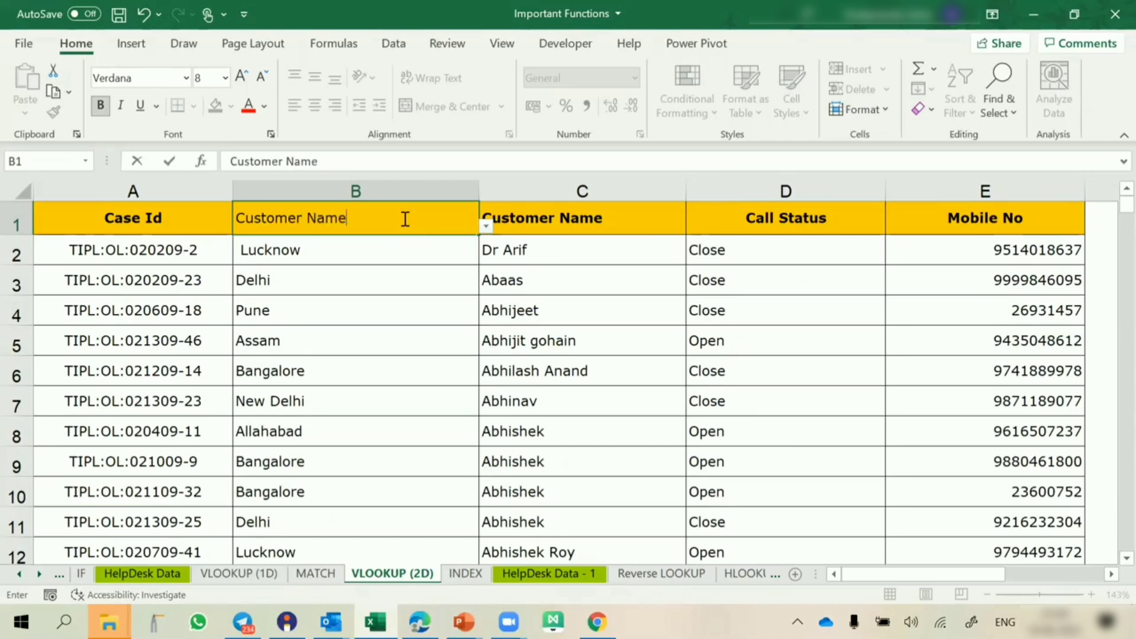
{"action": "key", "text": "Return"}
{"action": "left_click", "coordinate": [403, 219]}
{"action": "key", "text": "Right"}
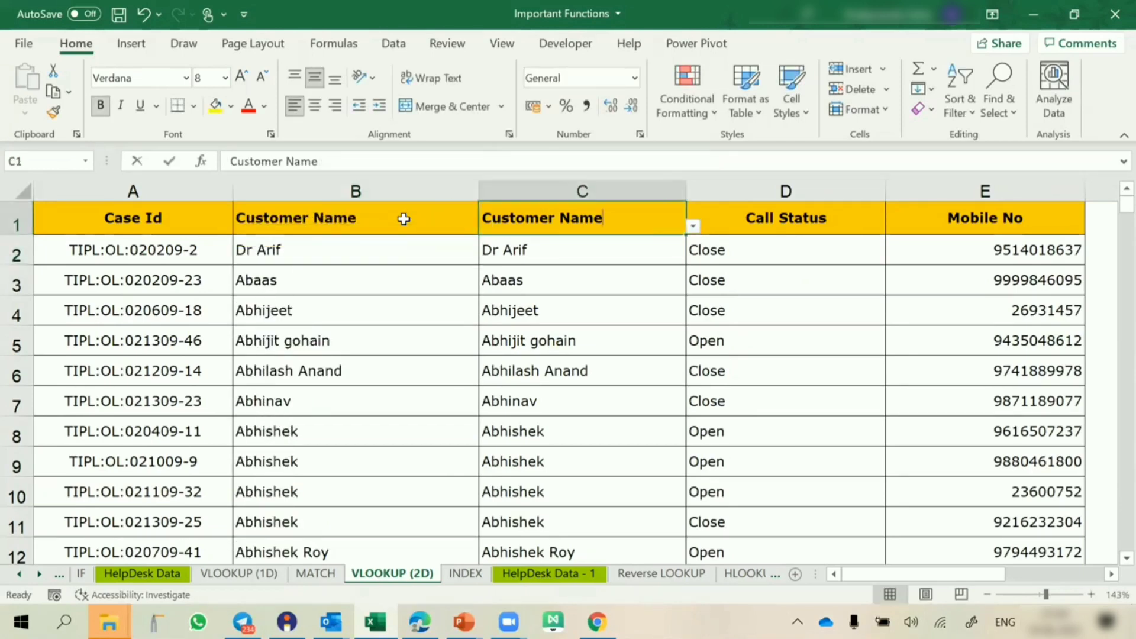
{"action": "type", "text": "City"}
{"action": "key", "text": "Return"}
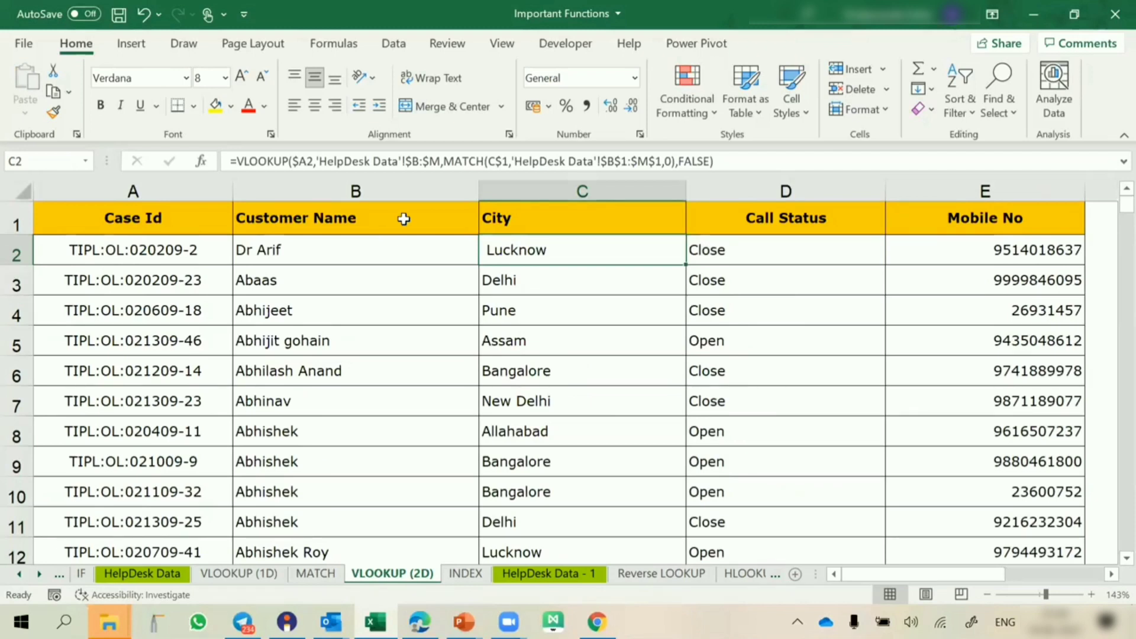
Check the headers in B1 and C1 against the lookup formulas in the Customer Name and City columns
{"action": "left_click", "coordinate": [350, 251]}
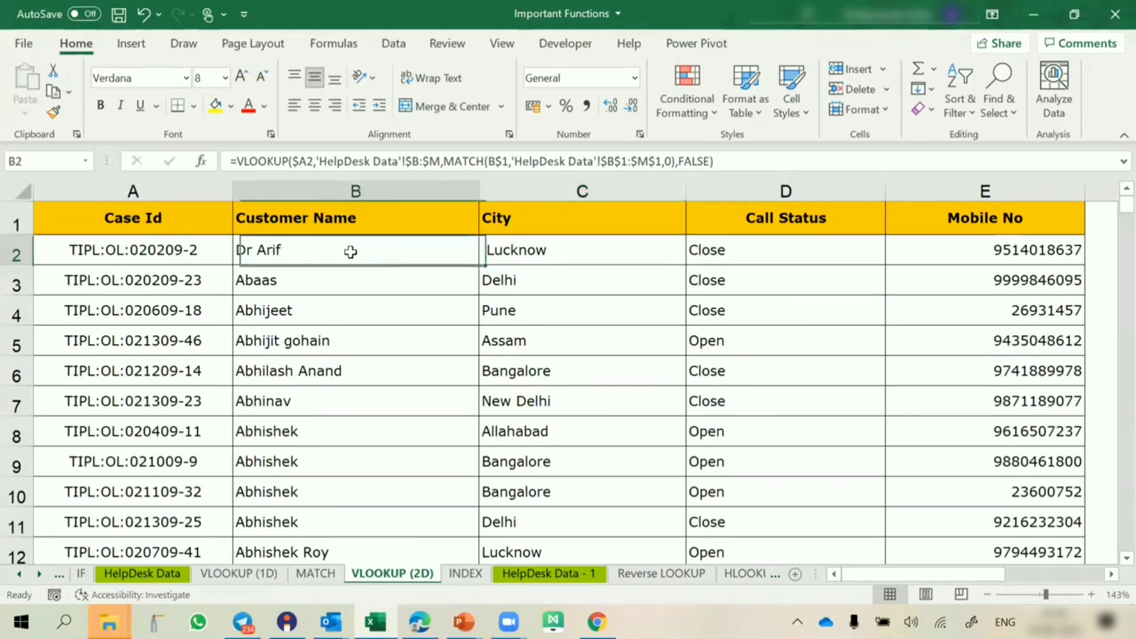
{"action": "left_click", "coordinate": [270, 220]}
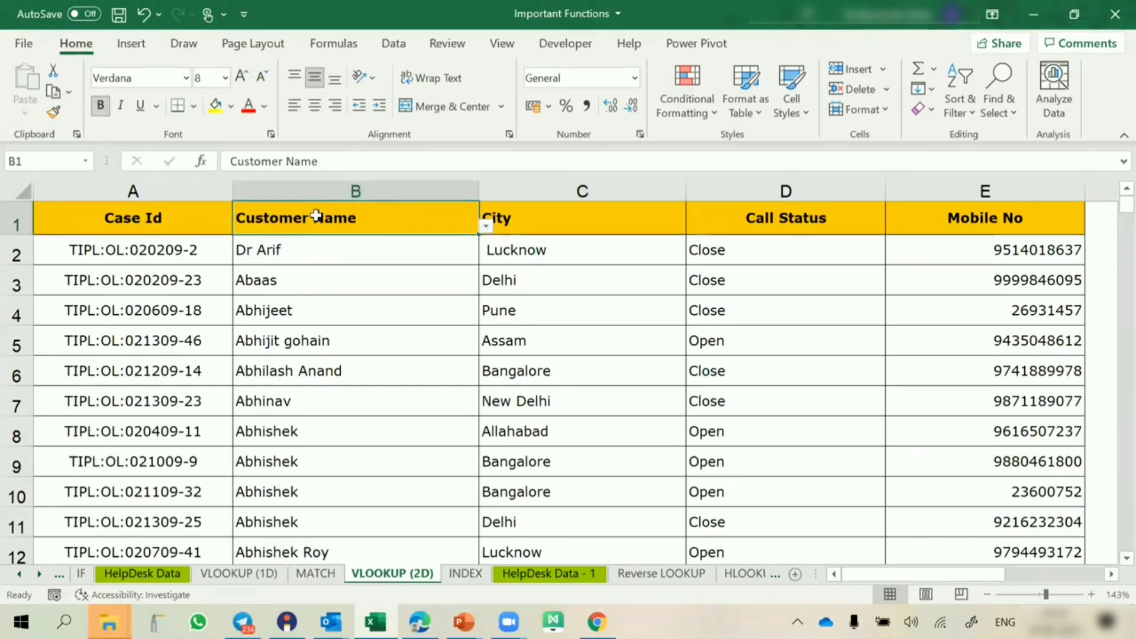
{"action": "left_click", "coordinate": [546, 220]}
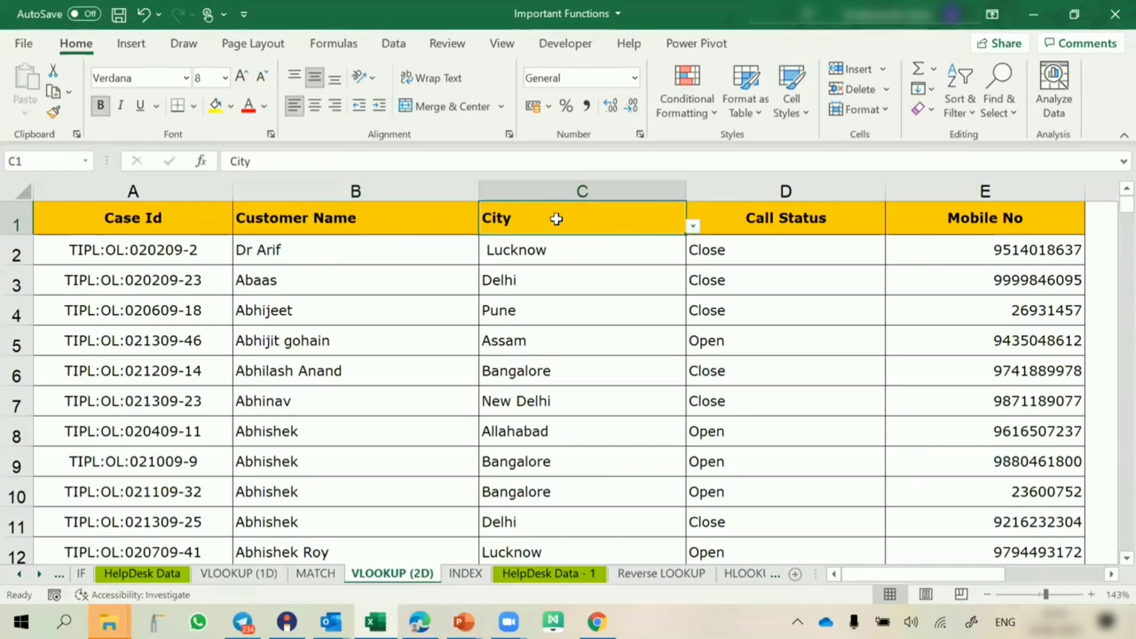
{"action": "left_click", "coordinate": [380, 251]}
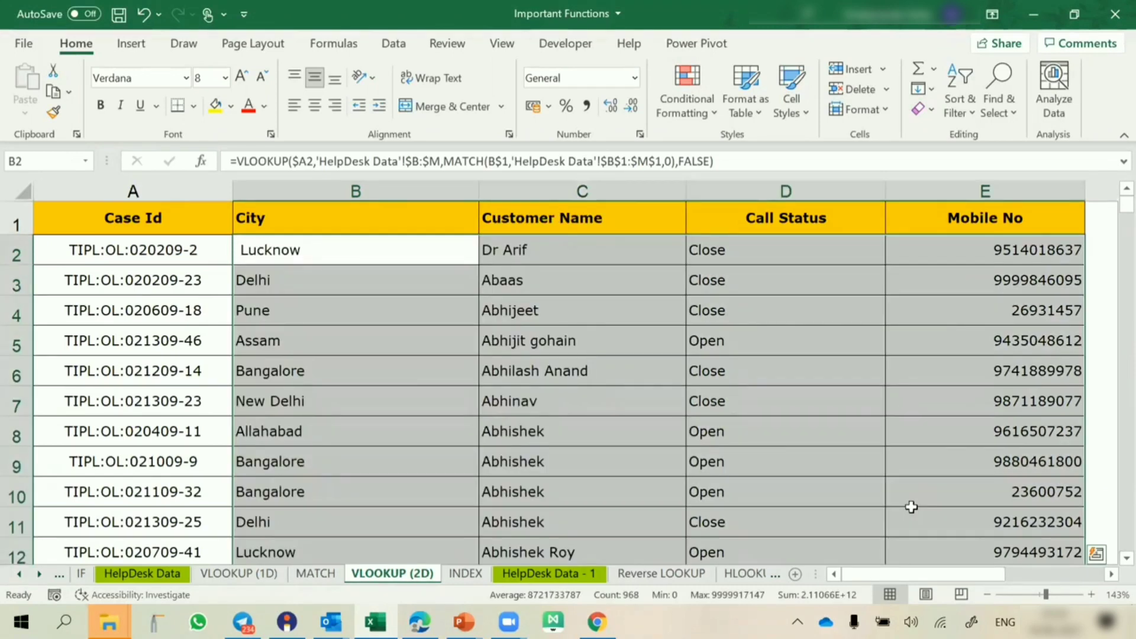
{"action": "left_click", "coordinate": [591, 530]}
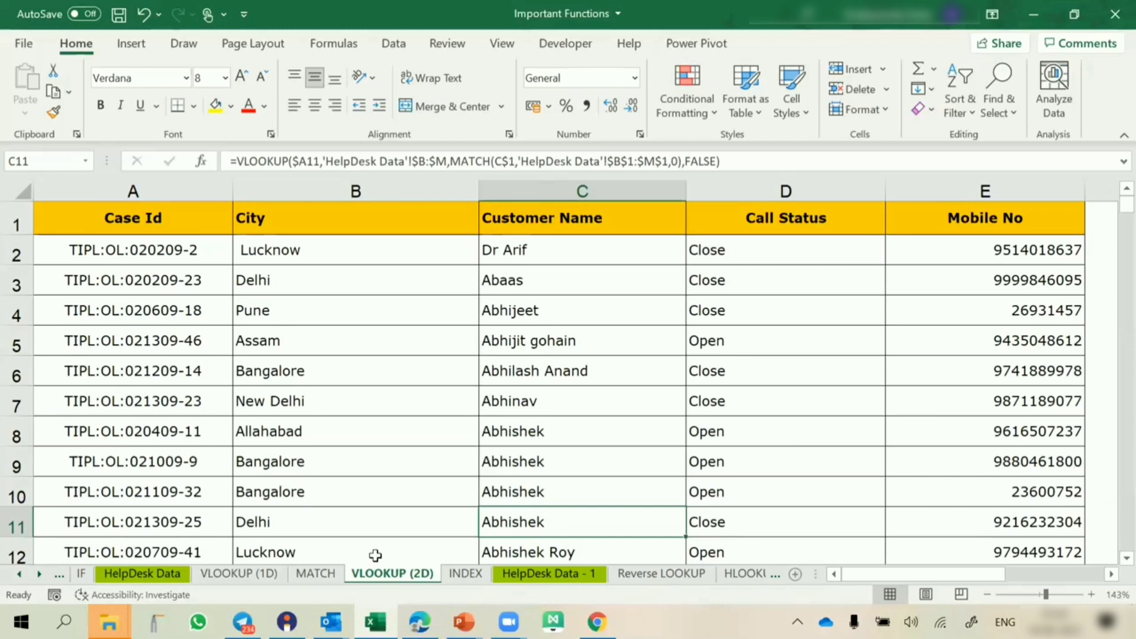
Go to the INDEX sheet and clear the existing MATCH and INDEX notes in E10:I14
{"action": "left_click", "coordinate": [467, 572]}
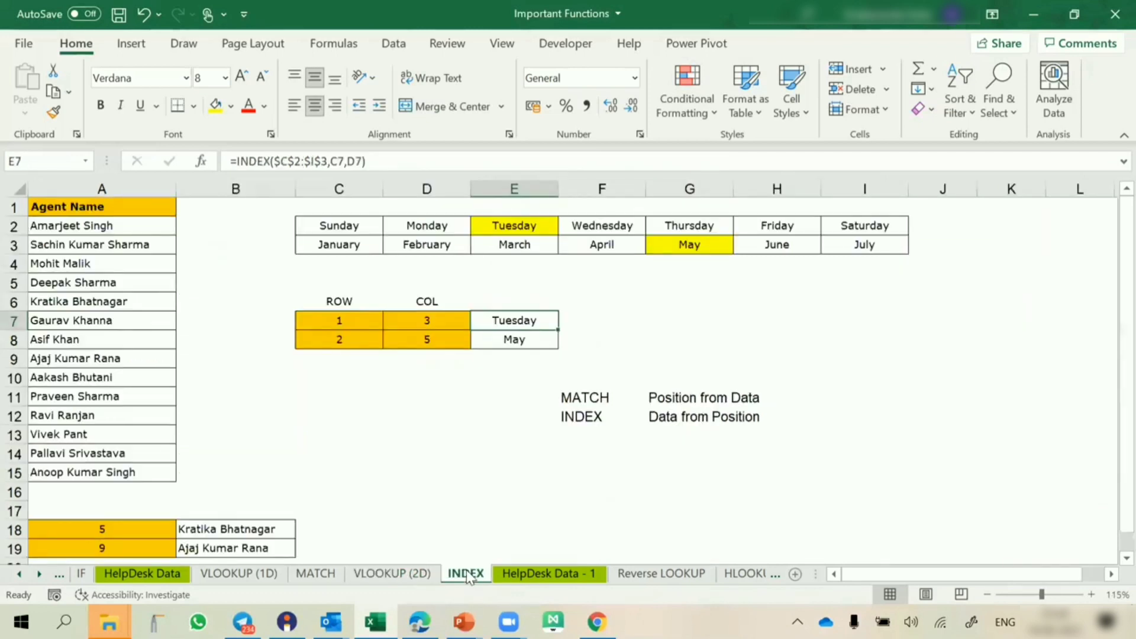
{"action": "left_click_drag", "start_coordinate": [550, 381], "coordinate": [834, 452]}
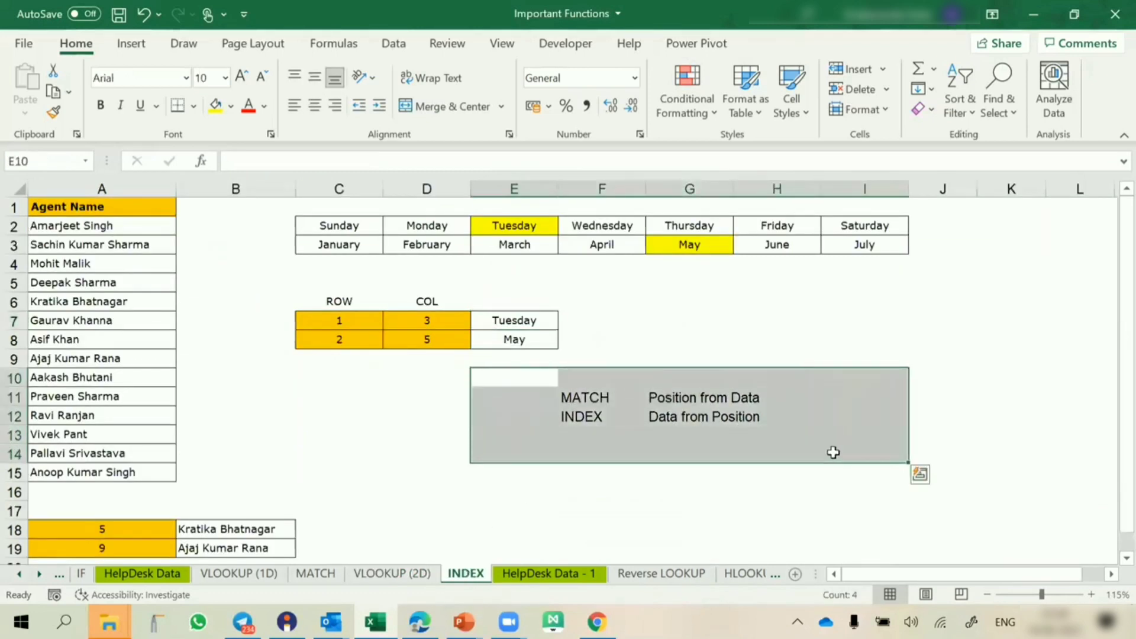
{"action": "key", "text": "Delete"}
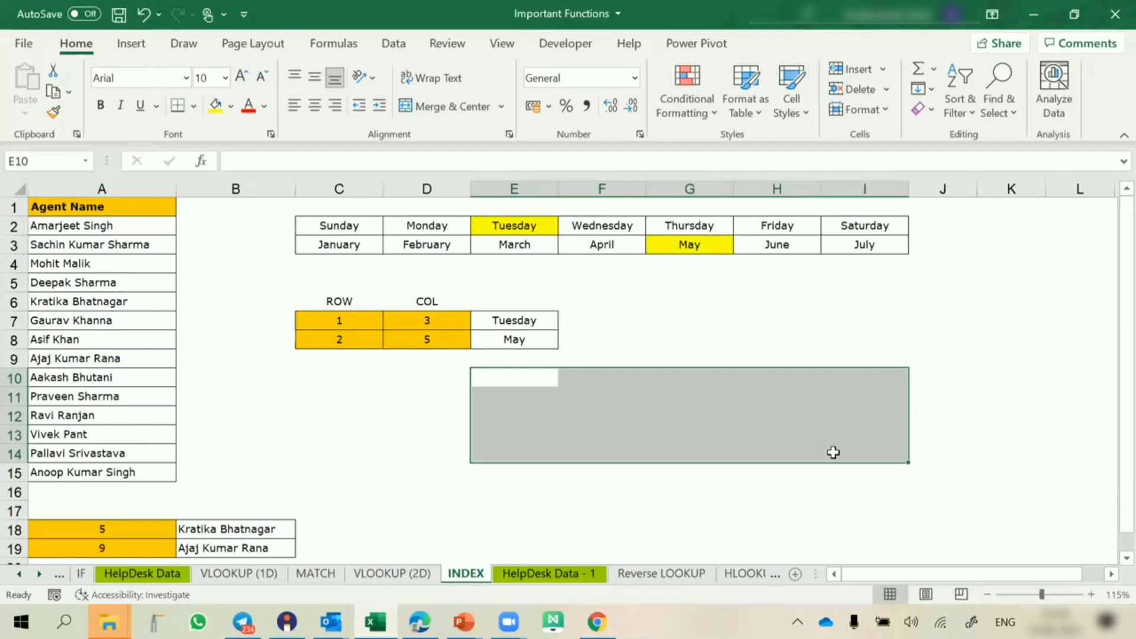
Write the note "position from data" in E10 and label it "match" in D10
{"action": "left_click", "coordinate": [541, 380]}
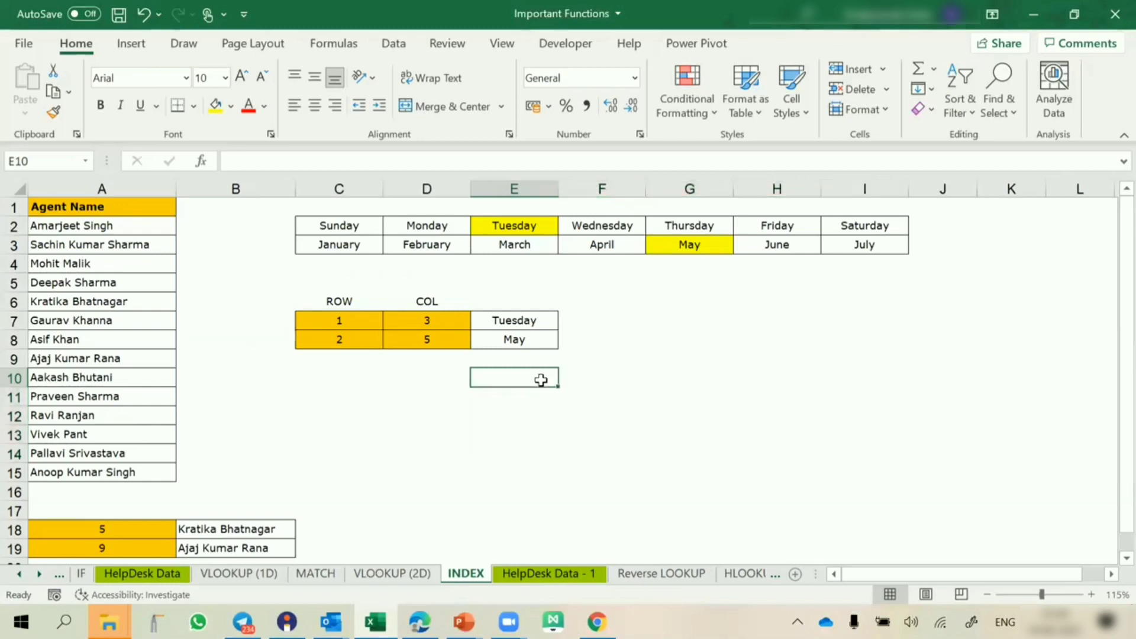
{"action": "type", "text": "posi"}
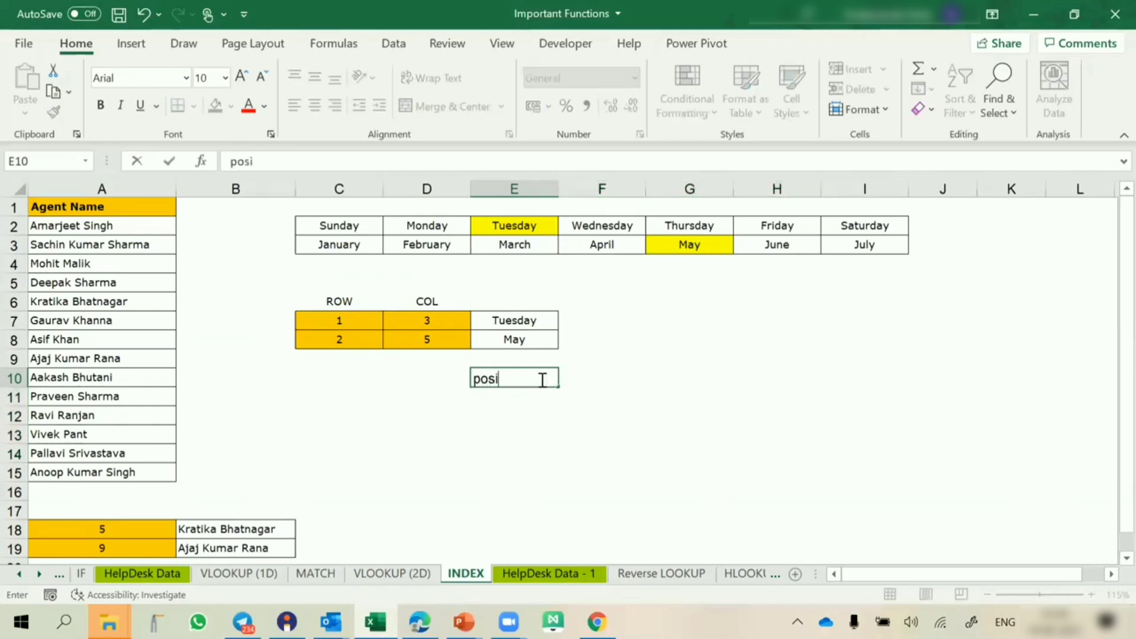
{"action": "type", "text": "tion fro"}
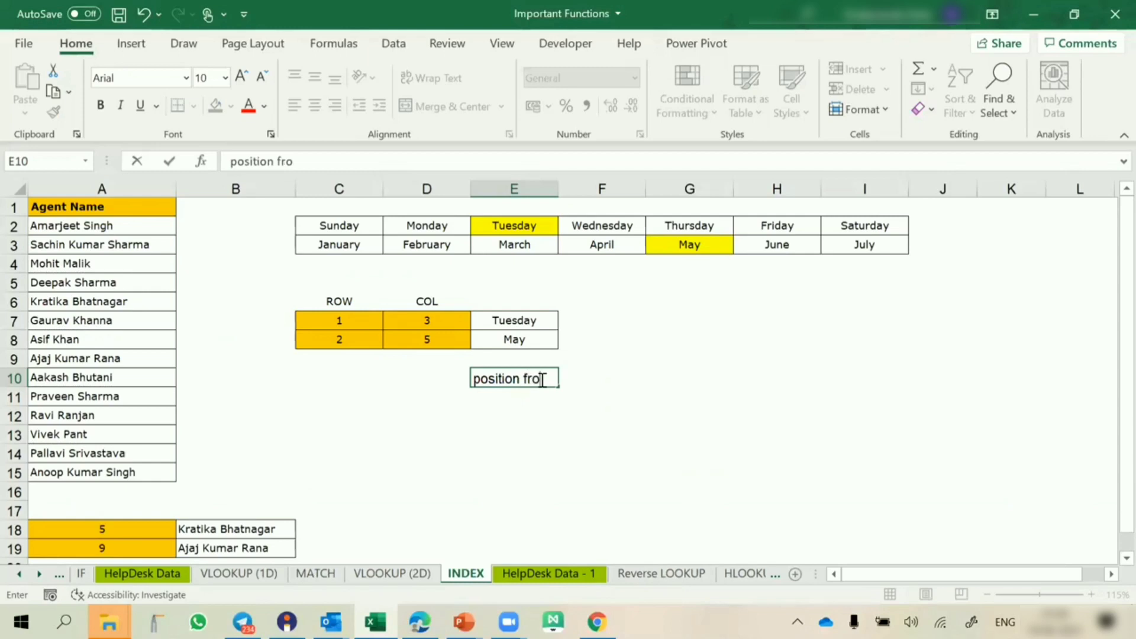
{"action": "type", "text": "m data"}
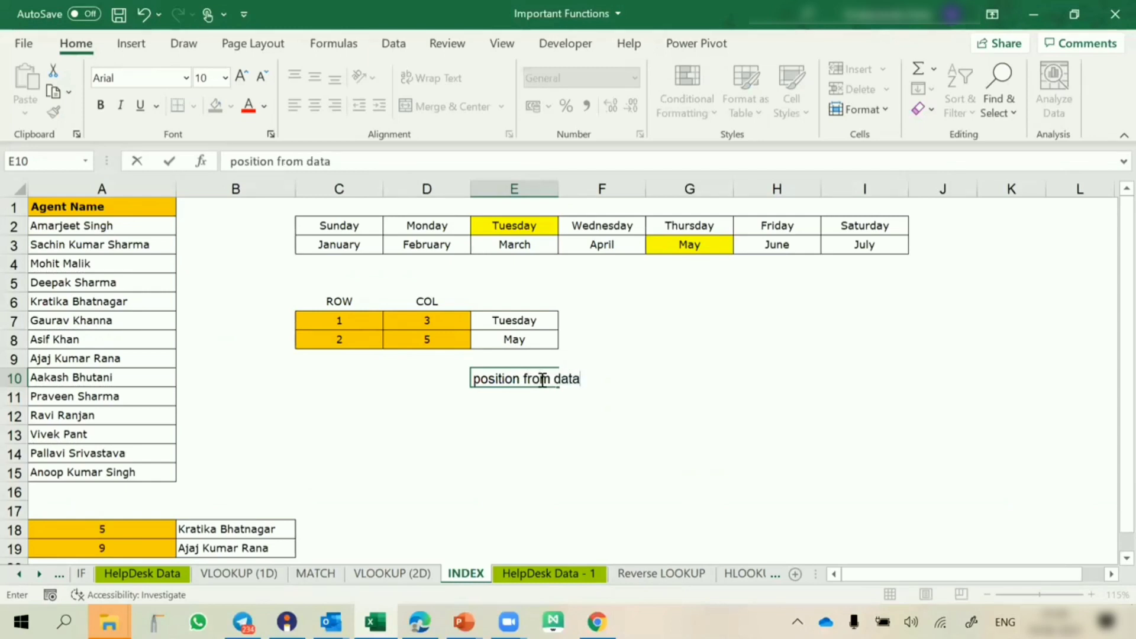
{"action": "key", "text": "ctrl+Return"}
{"action": "key", "text": "Left"}
{"action": "type", "text": "ma"}
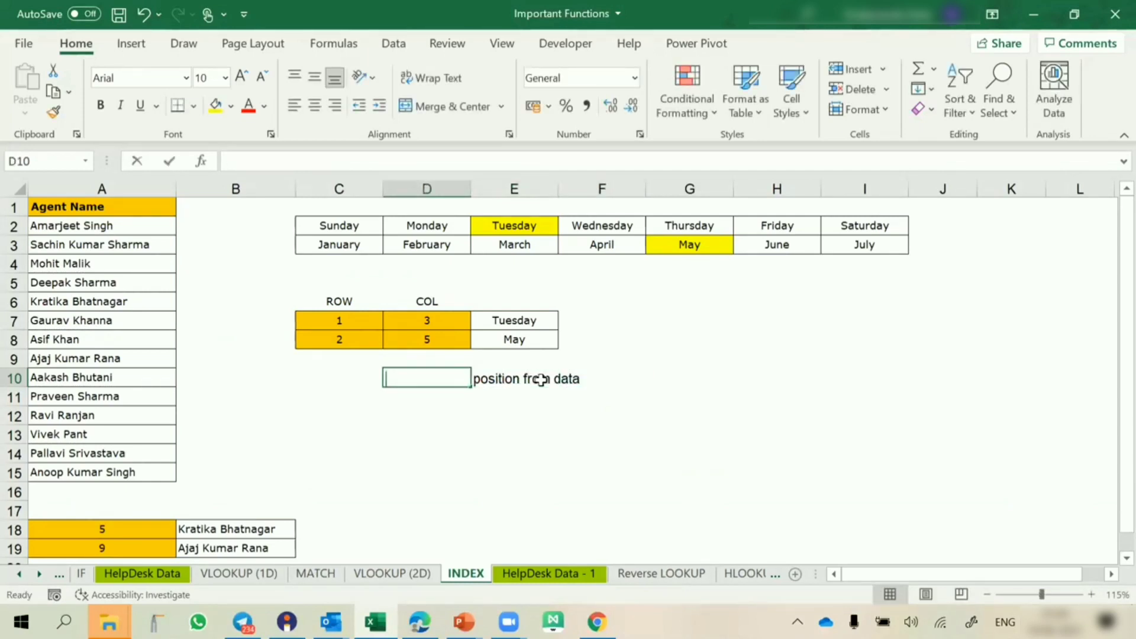
{"action": "type", "text": "tch"}
{"action": "key", "text": "Return"}
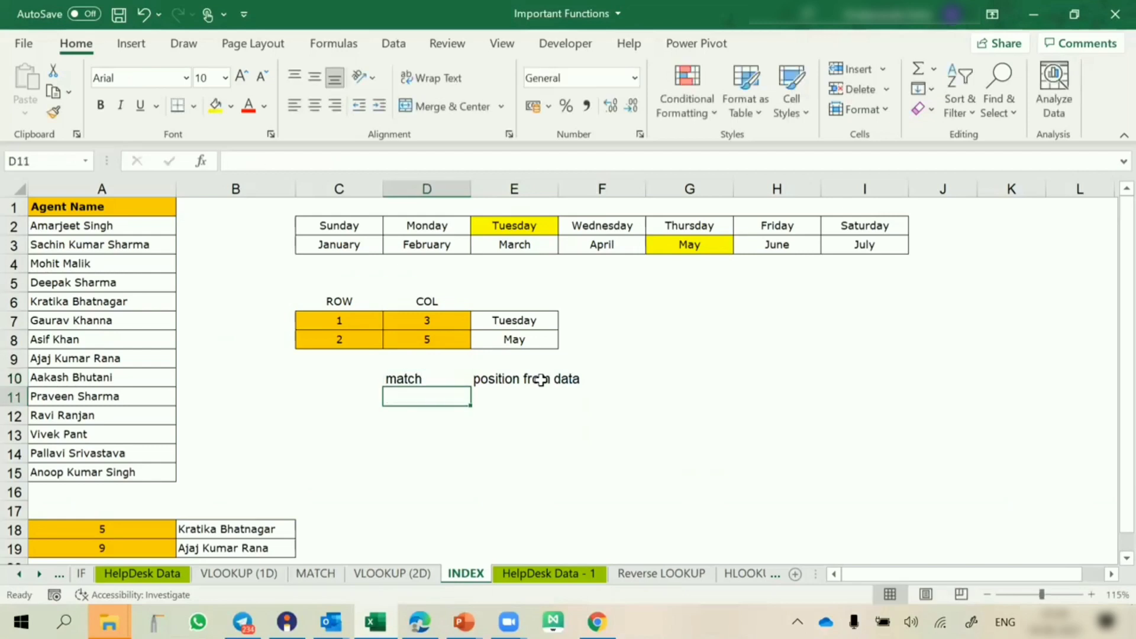
Add the label "index" in D11 with the note "data from position" in E11
{"action": "type", "text": "index"}
{"action": "key", "text": "Tab"}
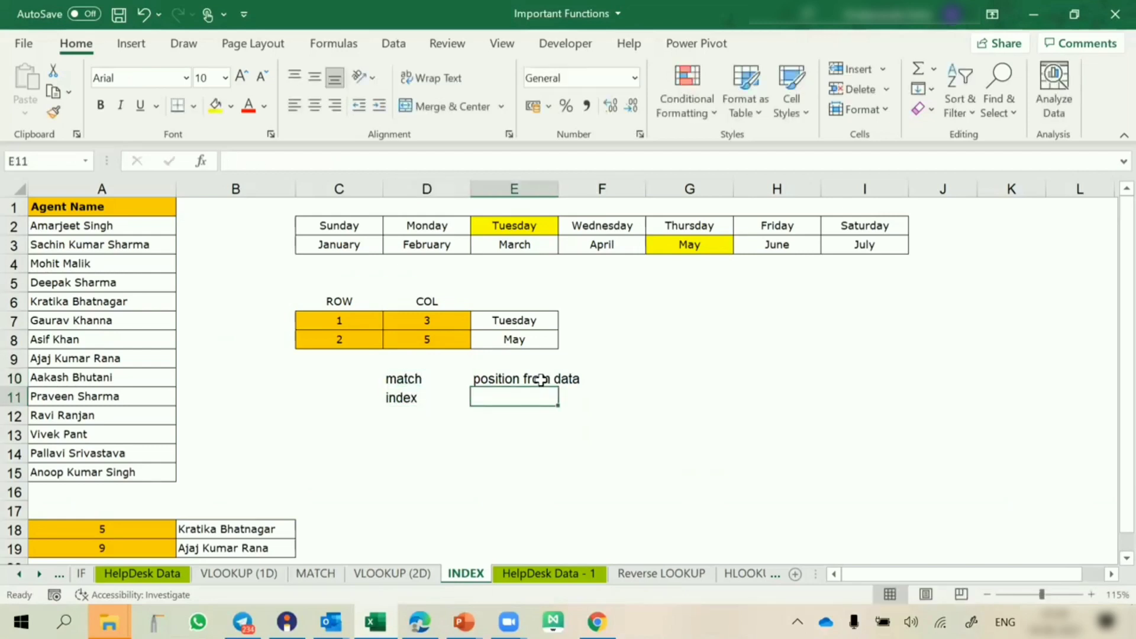
{"action": "type", "text": "data fr"}
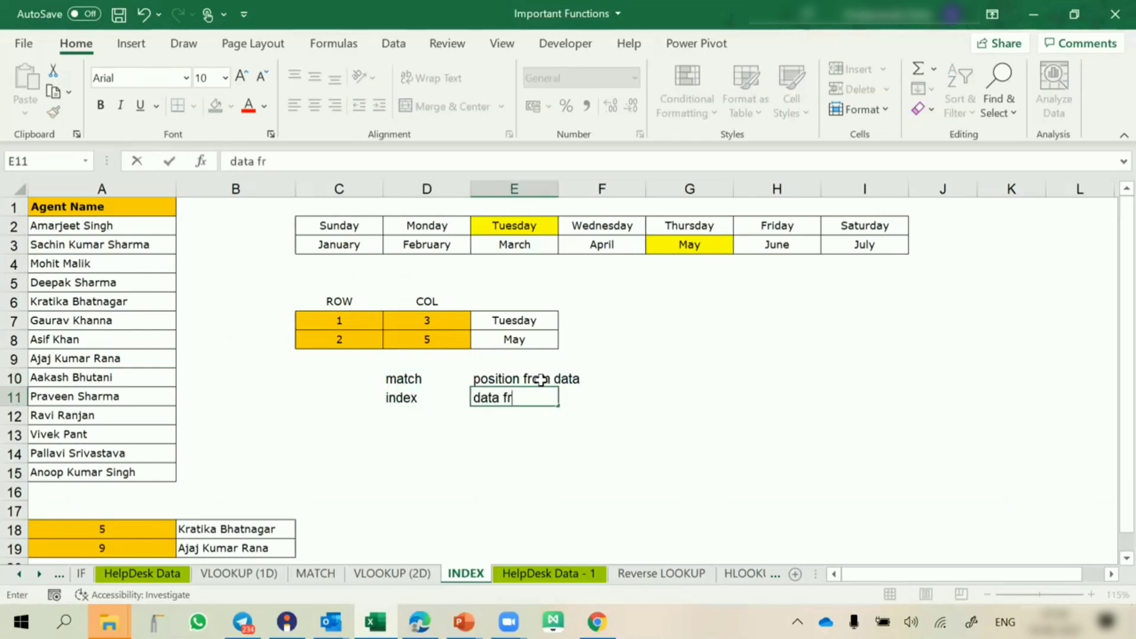
{"action": "type", "text": "om posi"}
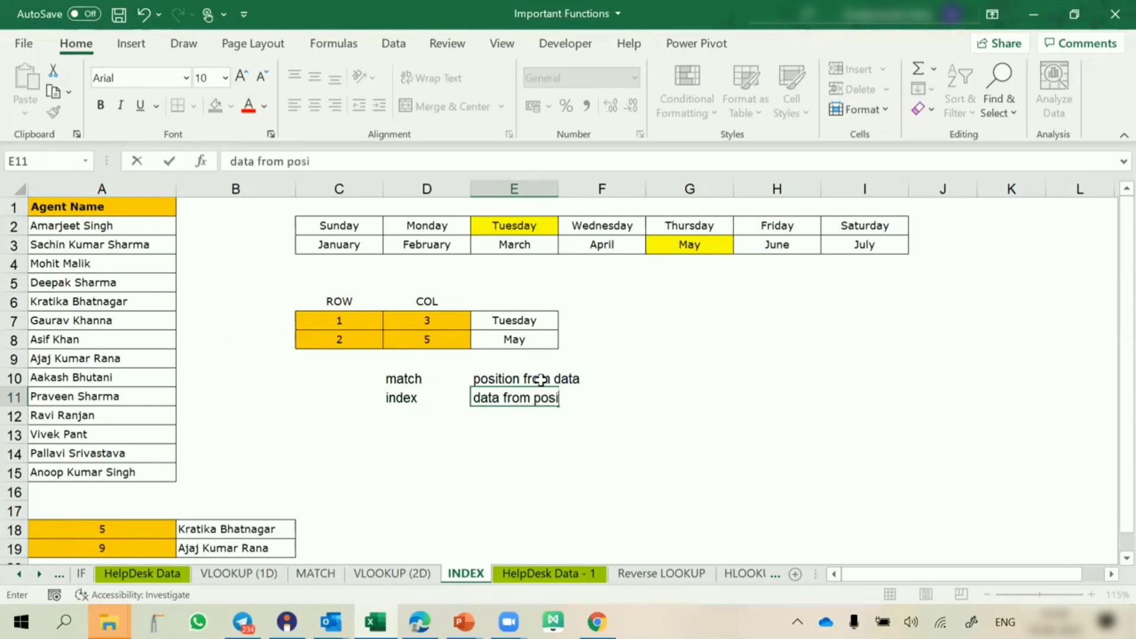
{"action": "type", "text": "tion"}
{"action": "key", "text": "Return"}
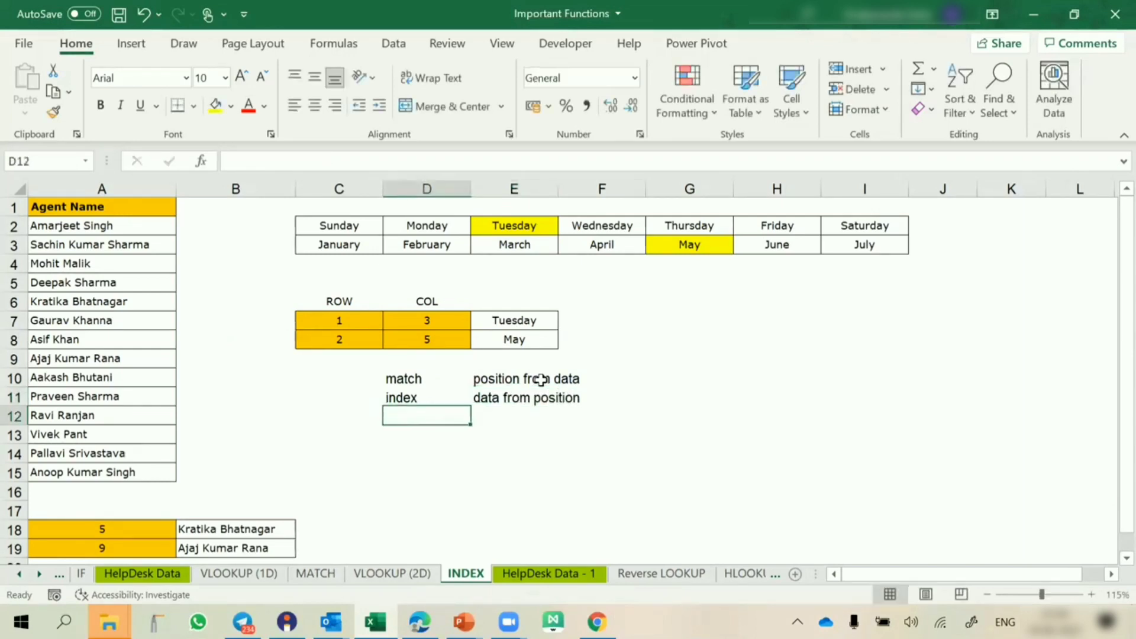
Clear the INDEX results in E7:E8 and select the day and month table C2:I3 to review it
{"action": "left_click_drag", "start_coordinate": [520, 322], "coordinate": [528, 335]}
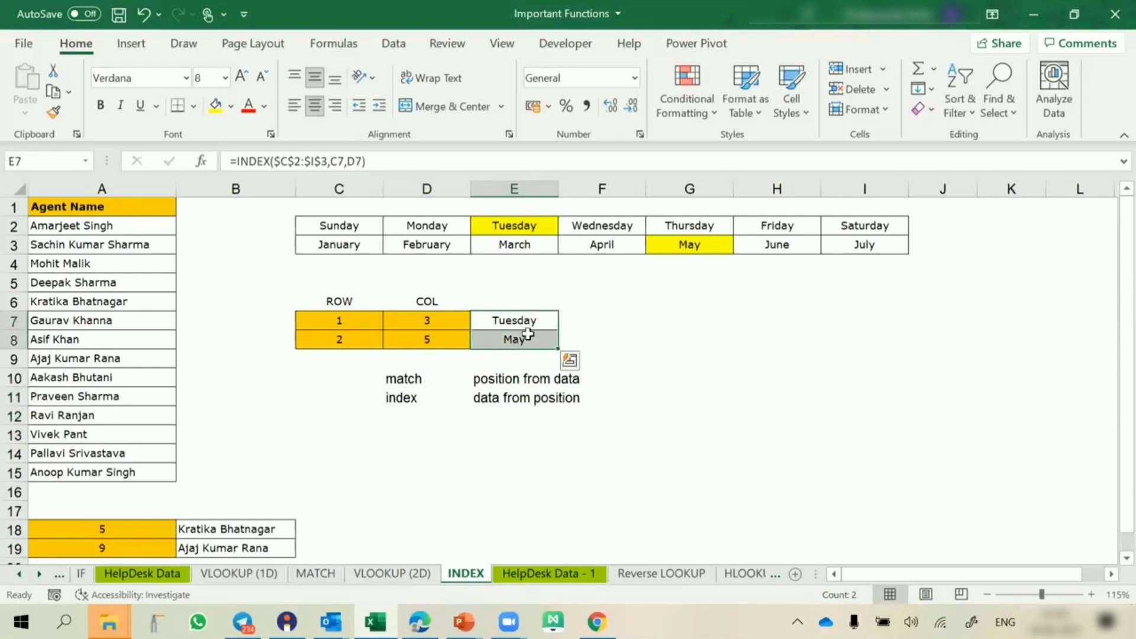
{"action": "key", "text": "Delete"}
{"action": "left_click", "coordinate": [361, 225]}
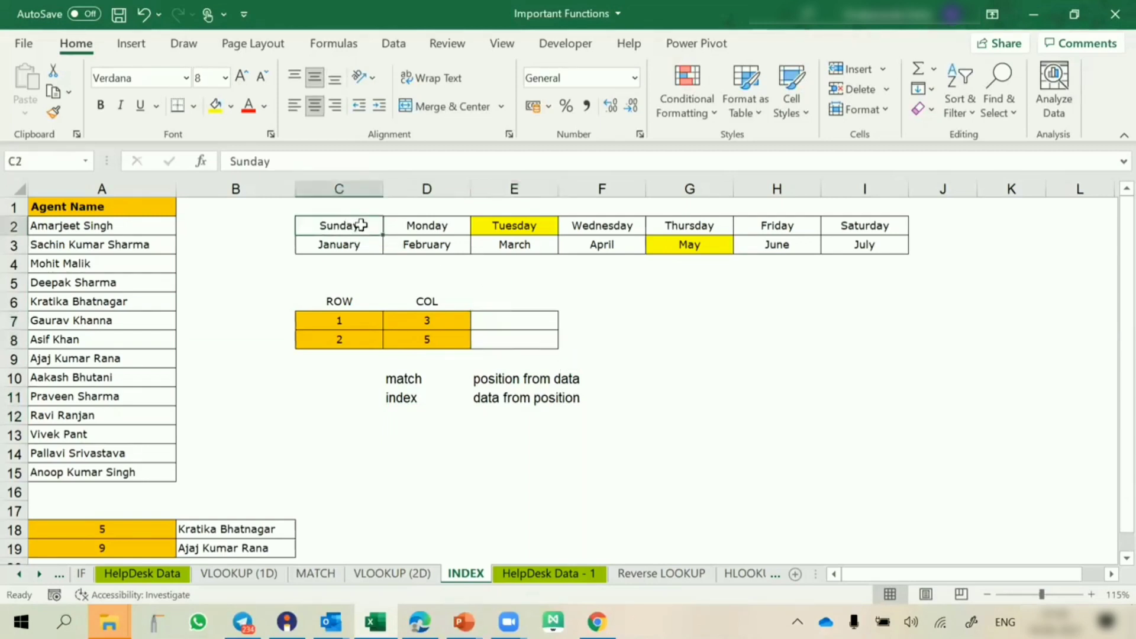
{"action": "left_click_drag", "start_coordinate": [361, 226], "coordinate": [843, 245]}
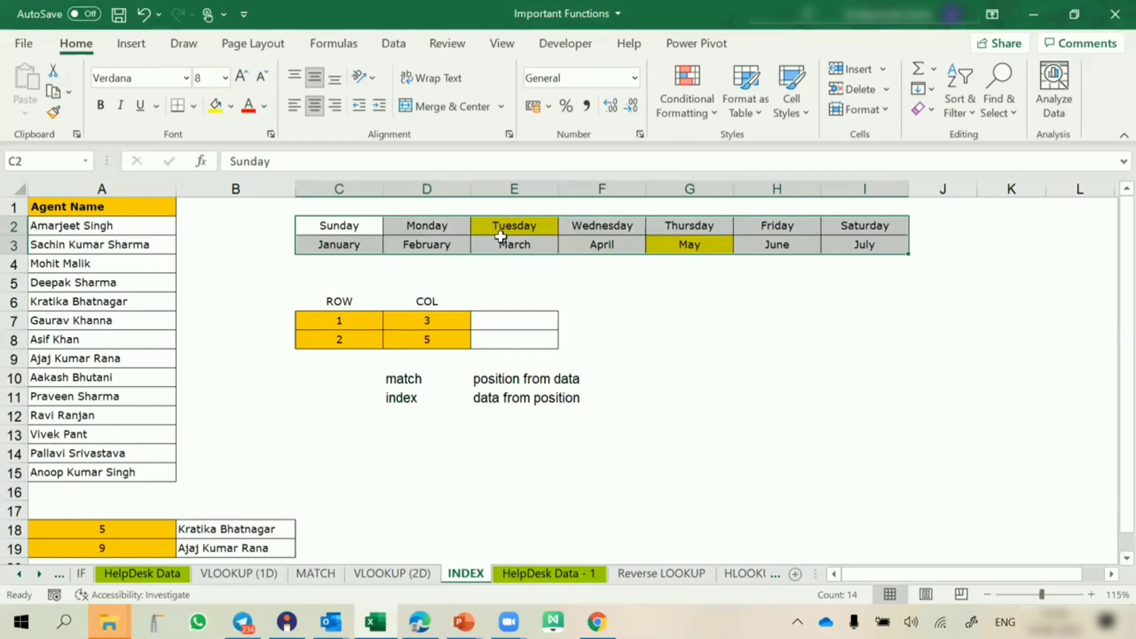
Begin an INDEX formula in E7 with the day and month table as absolute array $C$2:$I$3
{"action": "left_click", "coordinate": [496, 324]}
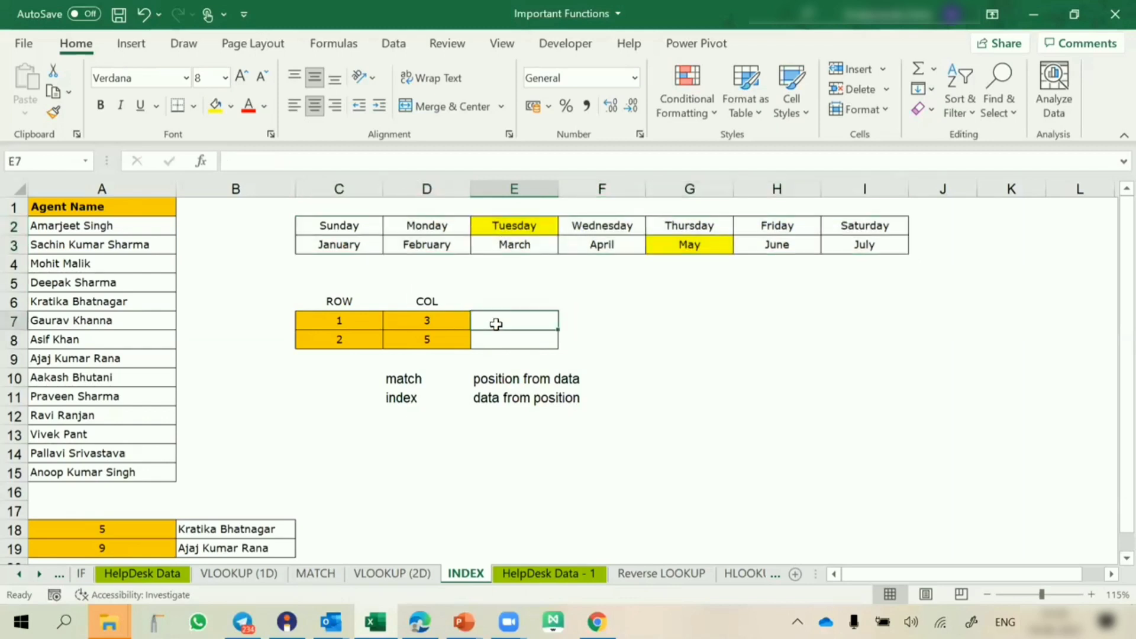
{"action": "type", "text": "=inde"}
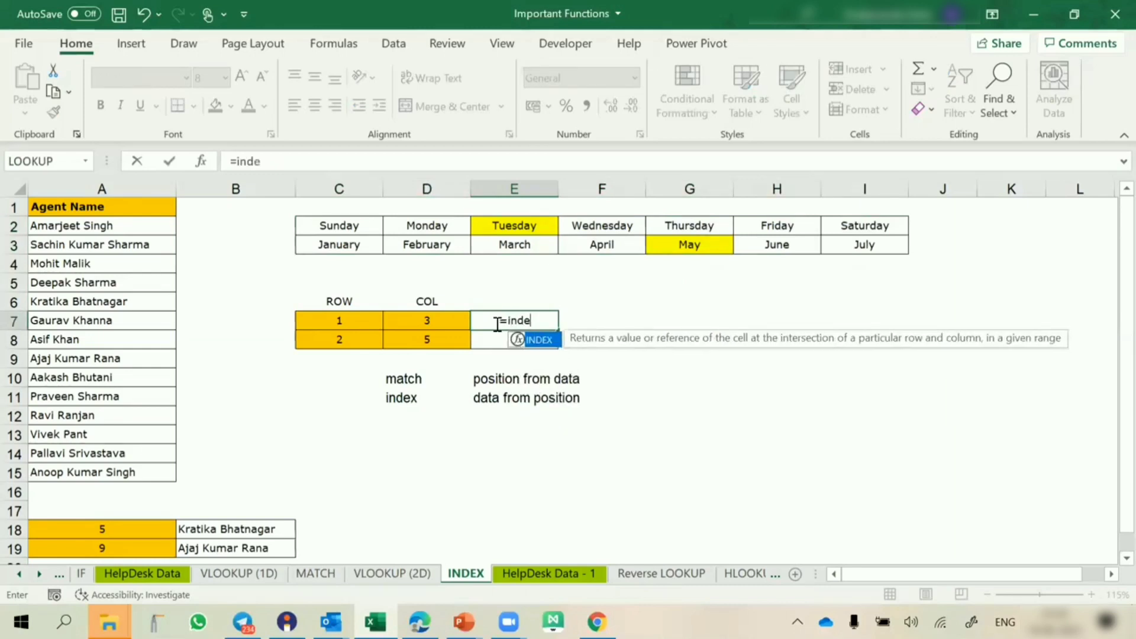
{"action": "key", "text": "Tab"}
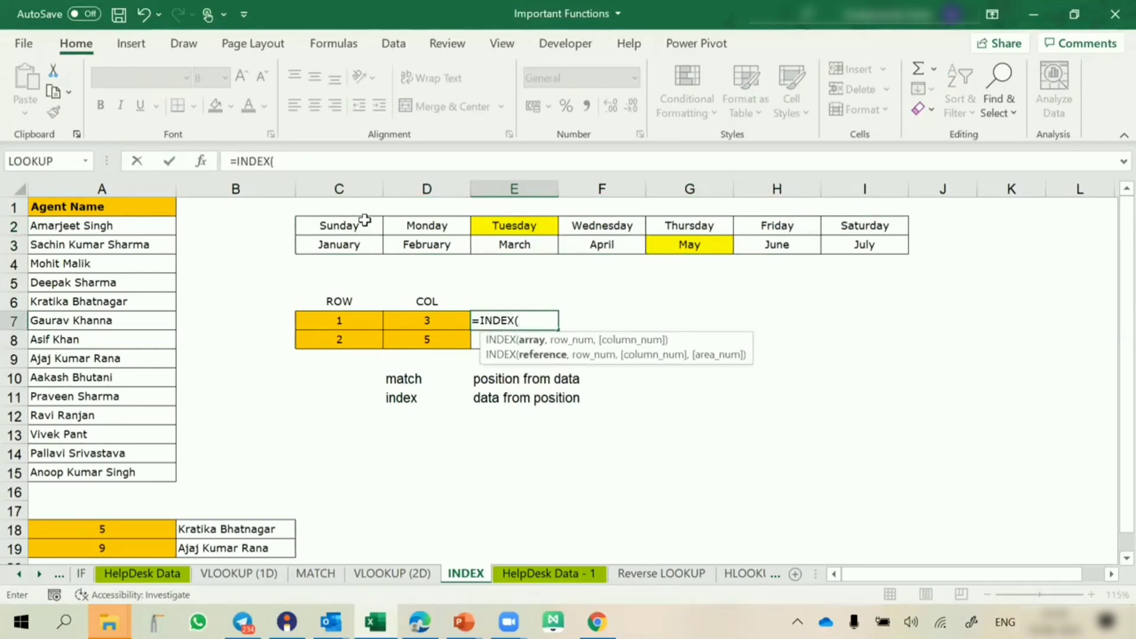
{"action": "left_click_drag", "start_coordinate": [365, 220], "coordinate": [861, 246]}
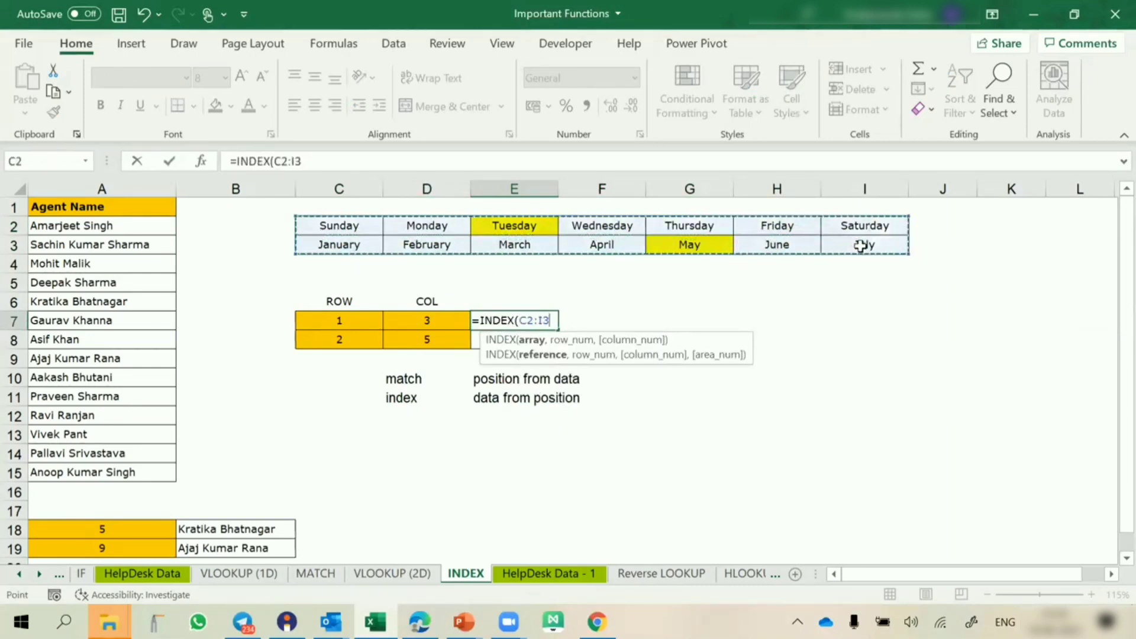
{"action": "key", "text": "F4"}
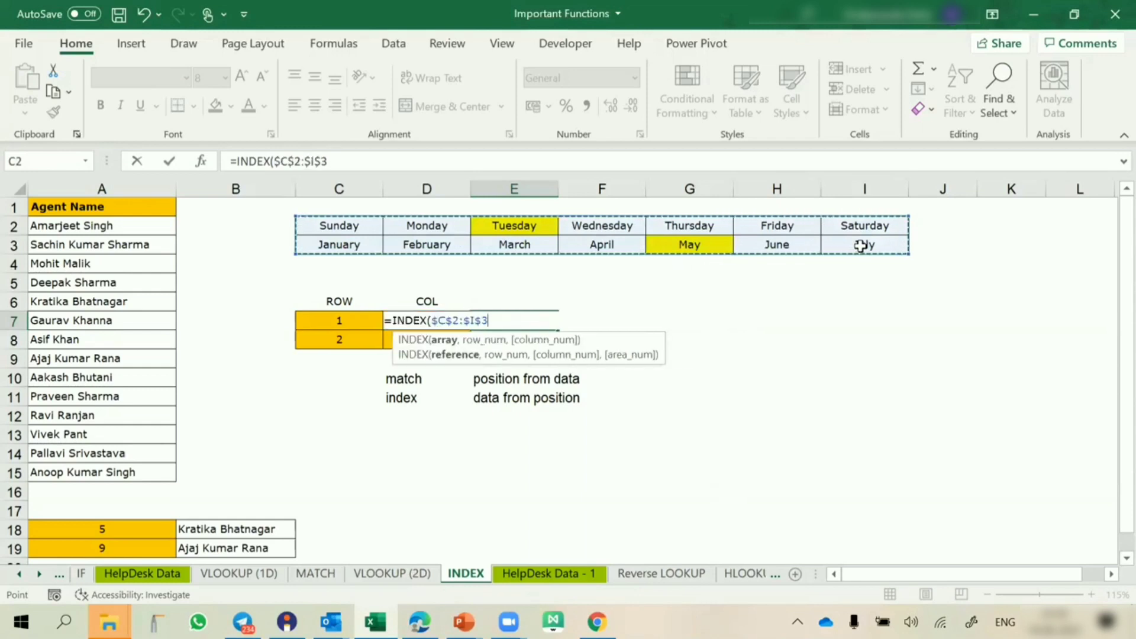
{"action": "type", "text": ","}
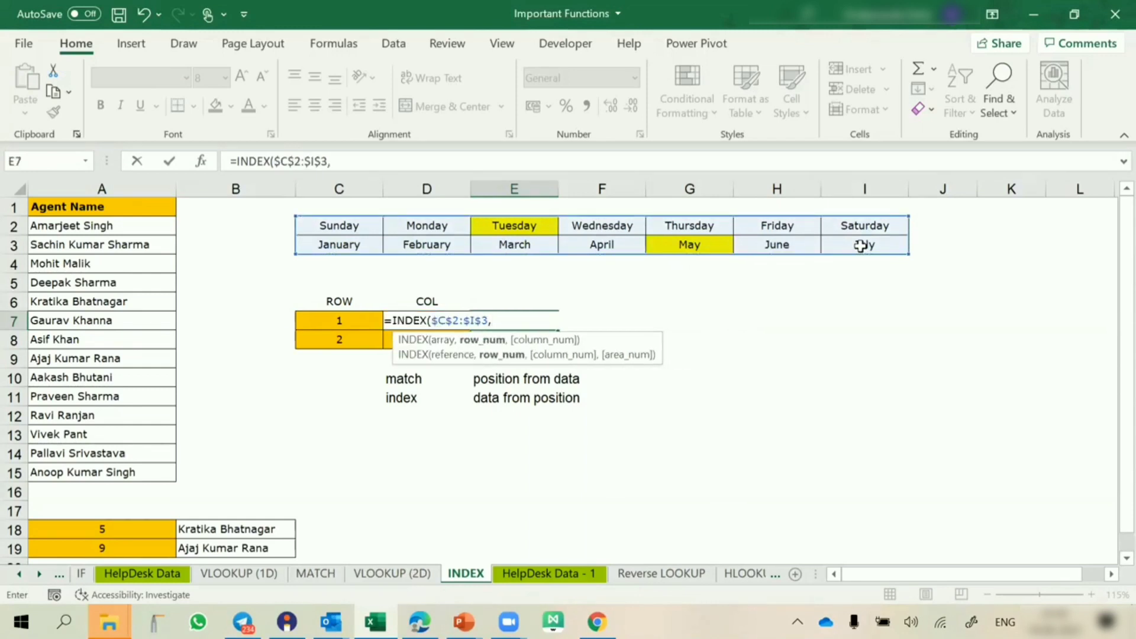
Finish the E7 INDEX formula with row number C7 and column number D7, and fill it down to E8
{"action": "left_click", "coordinate": [353, 320]}
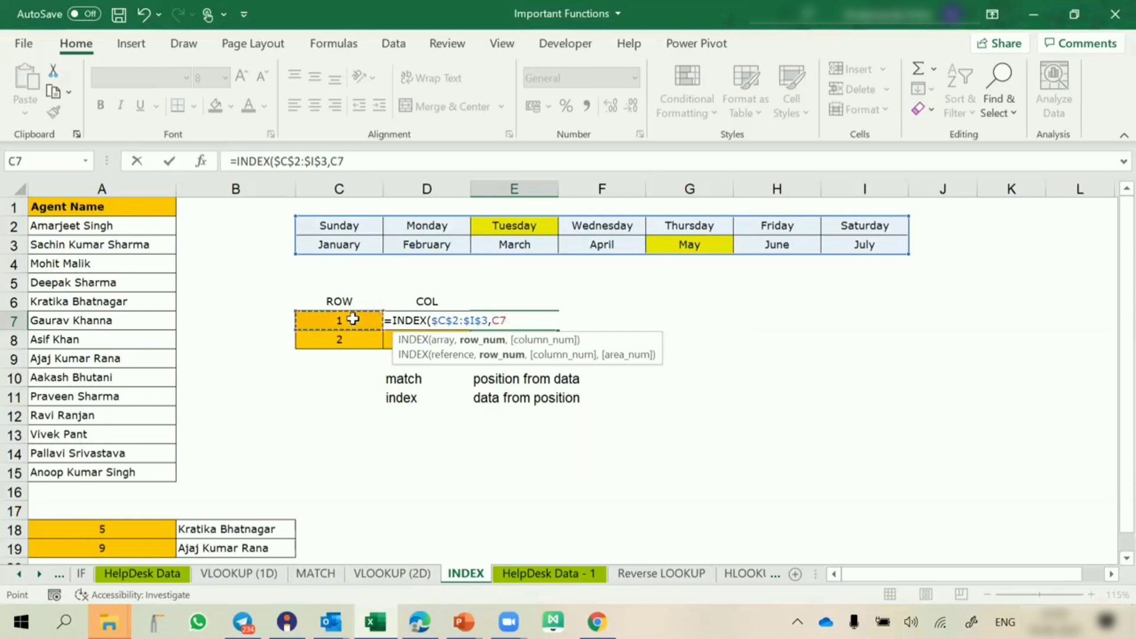
{"action": "type", "text": ","}
{"action": "left_click", "coordinate": [353, 320]}
{"action": "key", "text": "Right"}
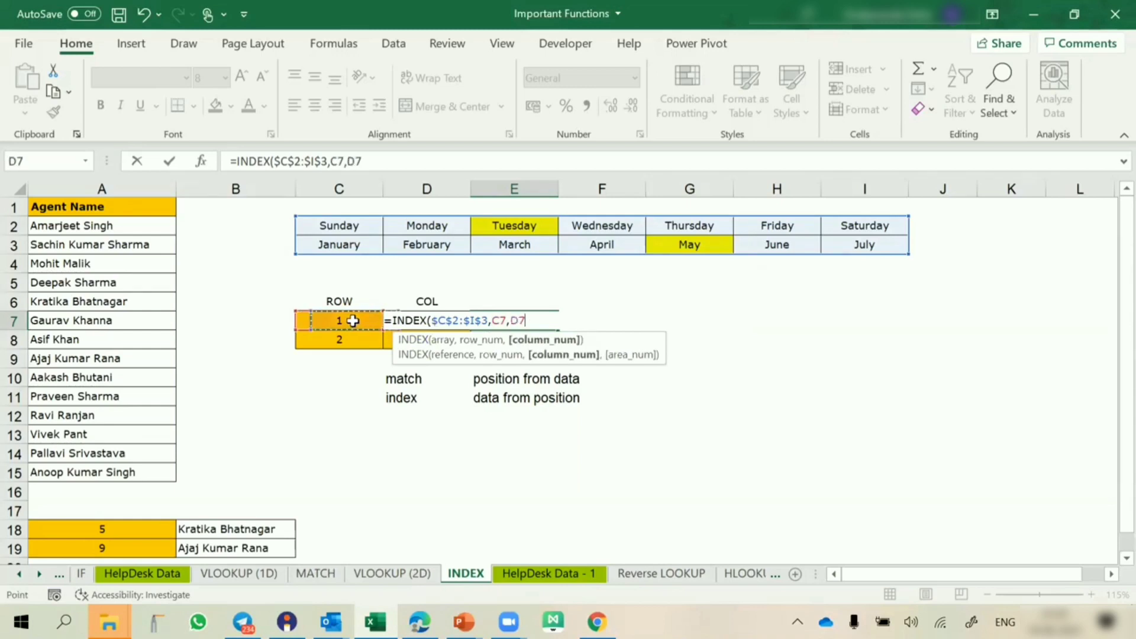
{"action": "key", "text": "Return"}
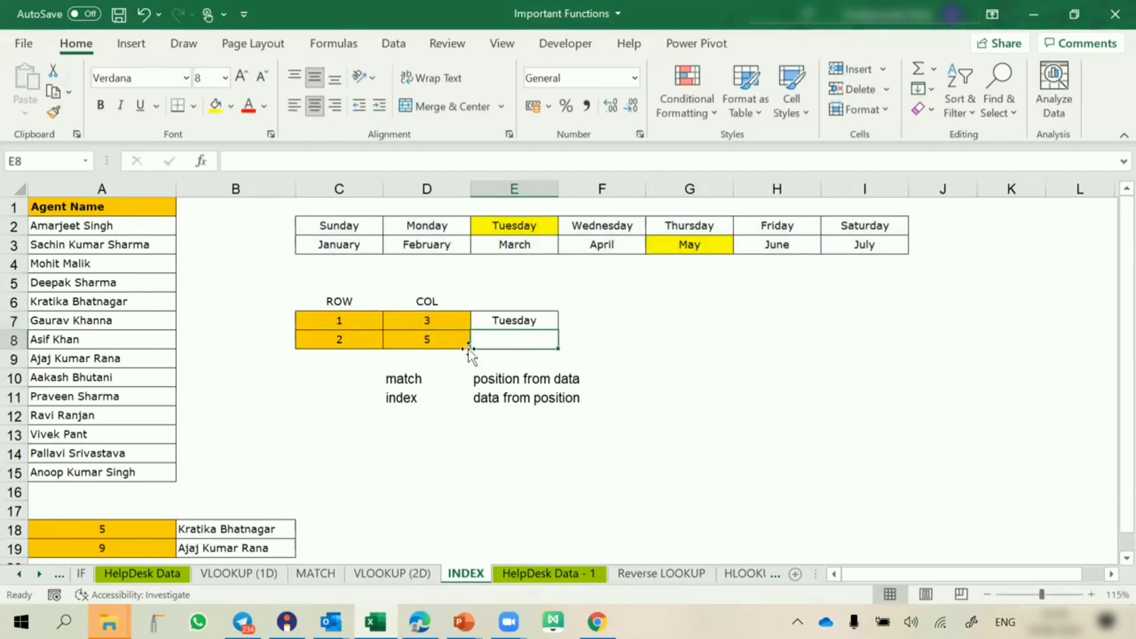
{"action": "key", "text": "ctrl+d"}
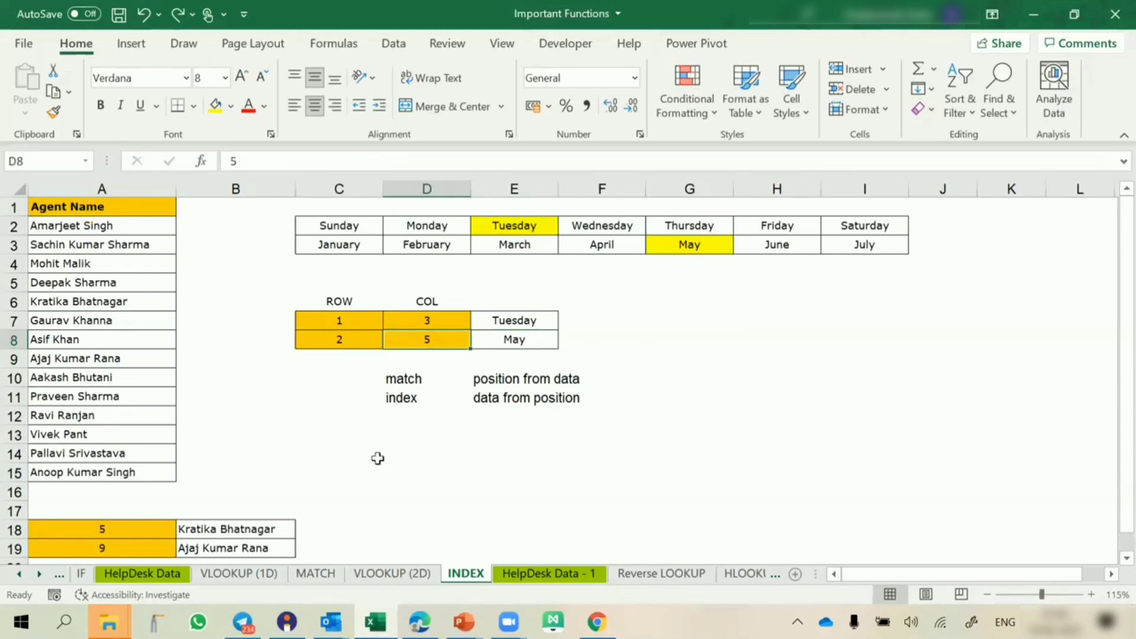
Review the index note in D11:E11, the day and month table C2:I3, and the row and column positions in C7:D7
{"action": "left_click", "coordinate": [414, 399]}
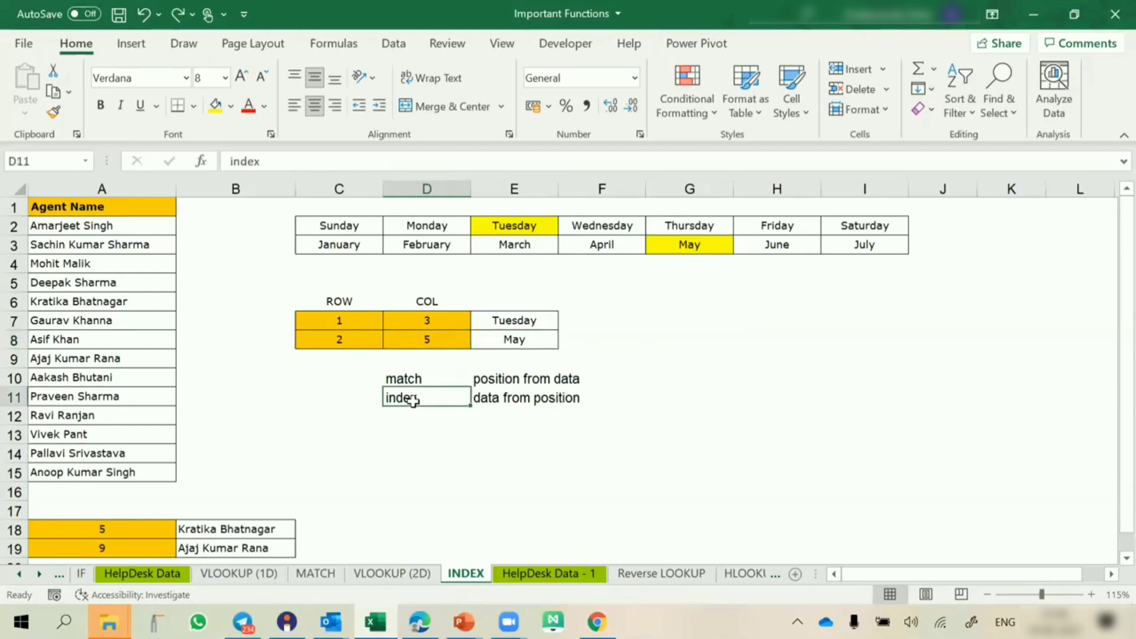
{"action": "left_click", "coordinate": [490, 400]}
{"action": "right_click", "coordinate": [491, 407]}
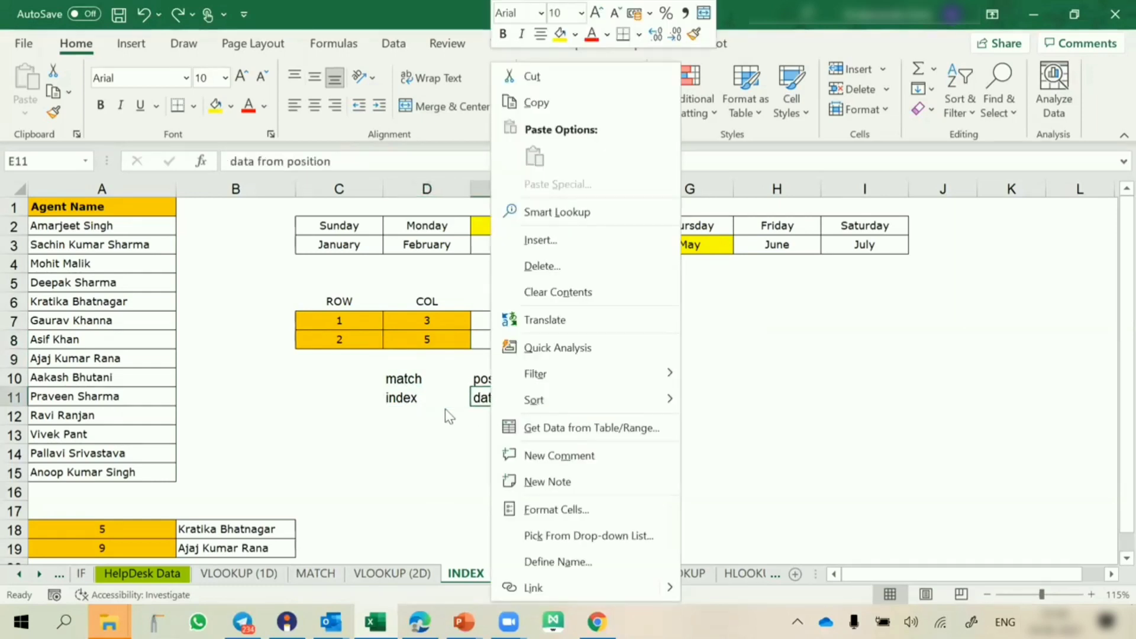
{"action": "key", "text": "Escape"}
{"action": "left_click_drag", "start_coordinate": [330, 225], "coordinate": [850, 247]}
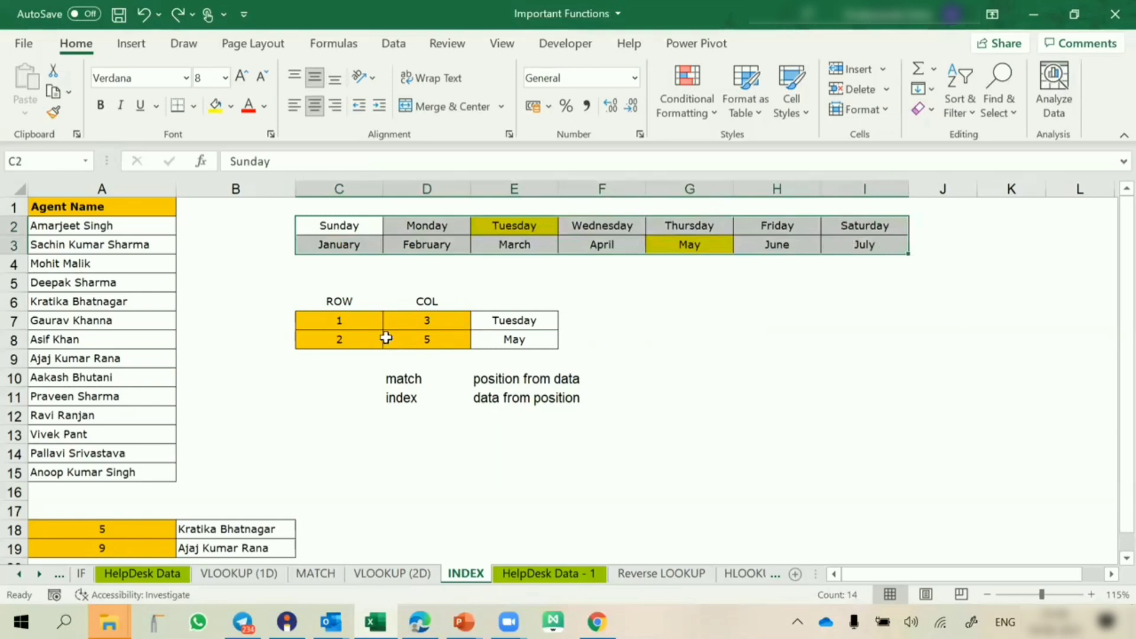
{"action": "left_click", "coordinate": [334, 323]}
{"action": "left_click_drag", "start_coordinate": [334, 323], "coordinate": [421, 319]}
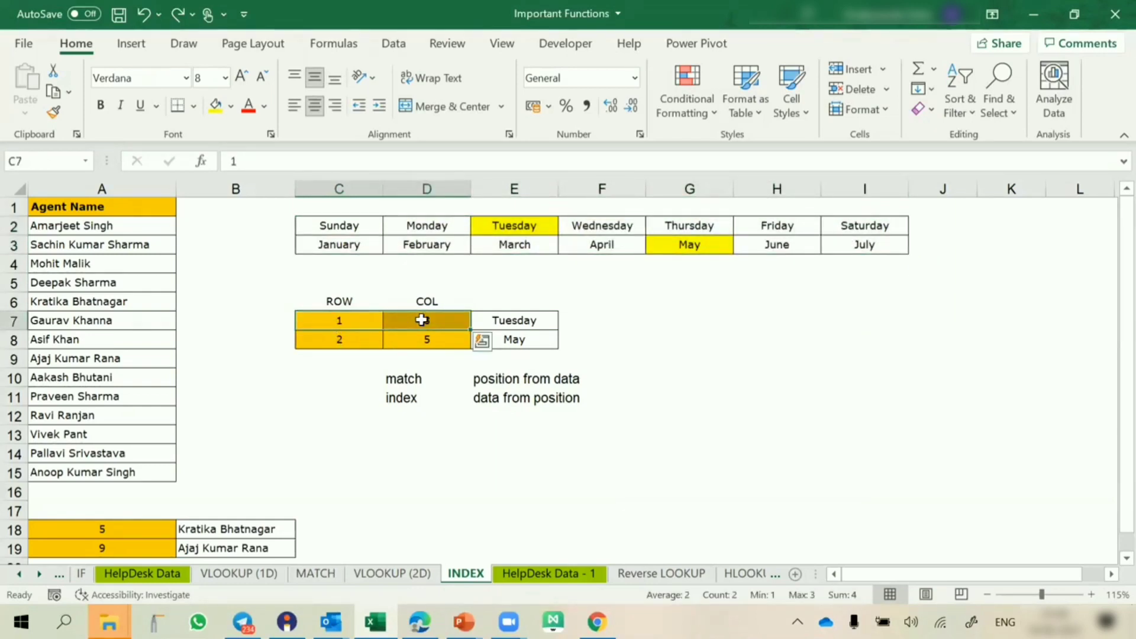
{"action": "left_click", "coordinate": [431, 320]}
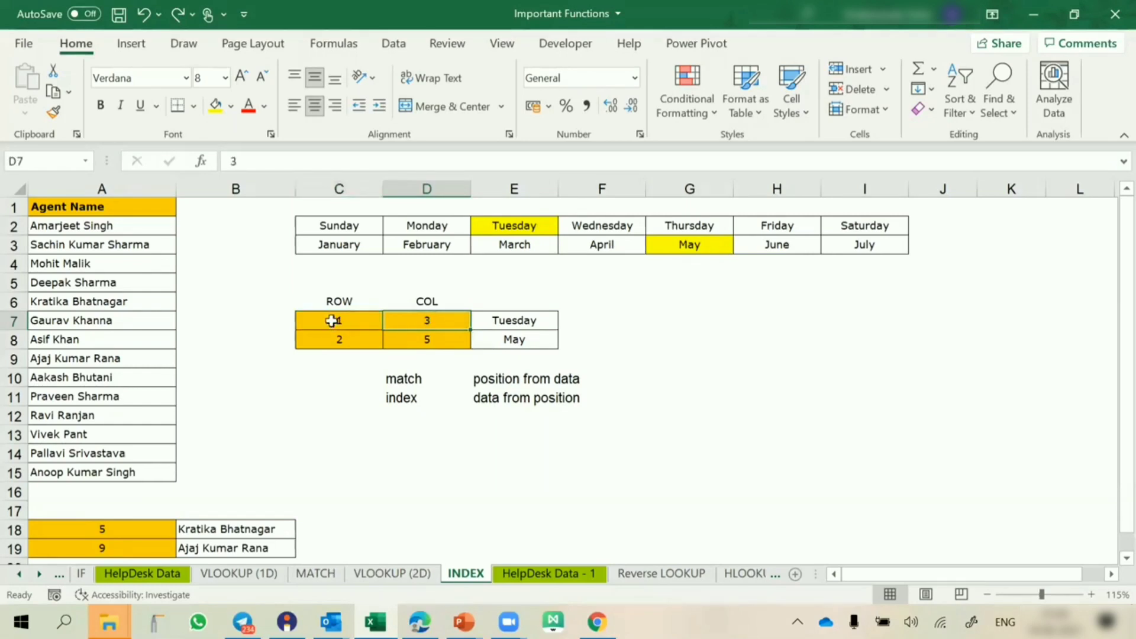
Clear the result in E7 and start its INDEX formula again with the absolute array $C$2:$I$3
{"action": "left_click", "coordinate": [512, 320]}
{"action": "key", "text": "Delete"}
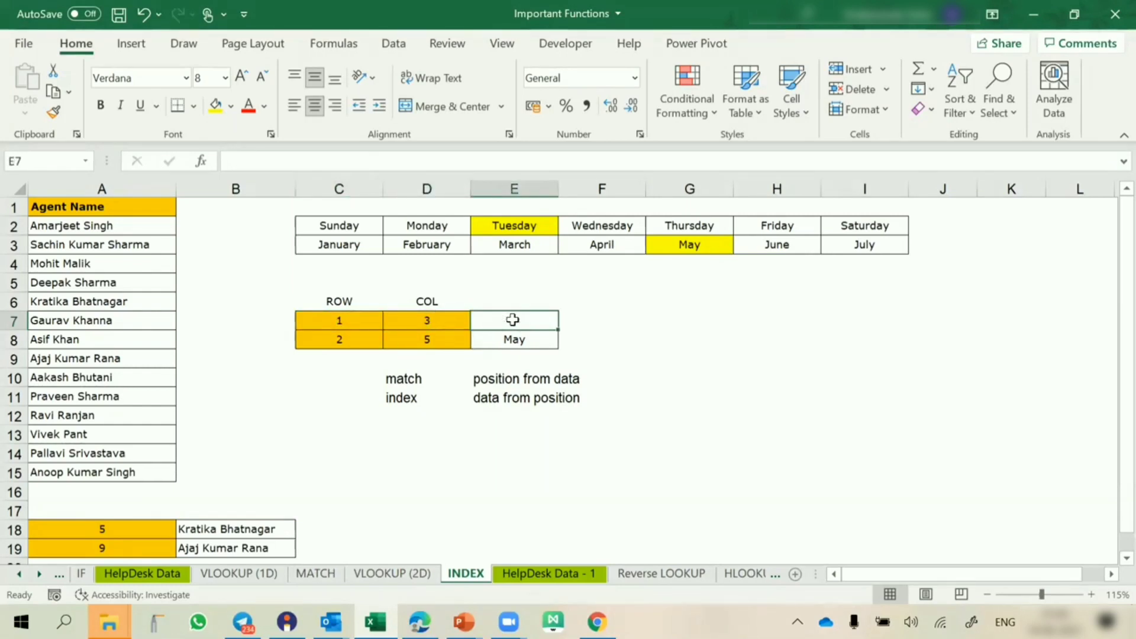
{"action": "type", "text": "=index"}
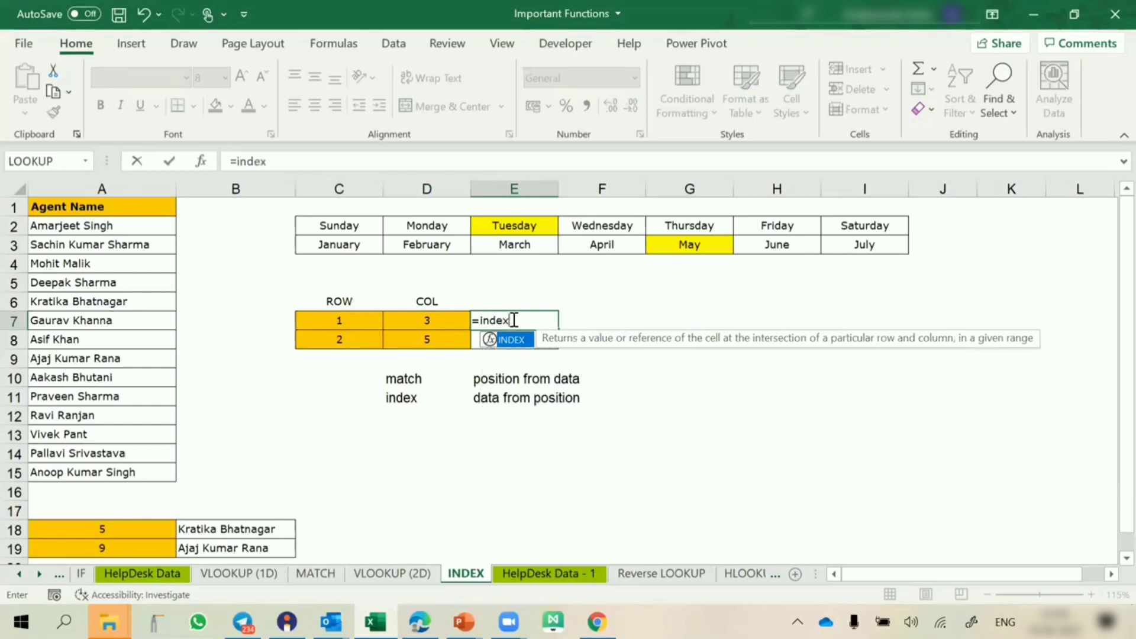
{"action": "key", "text": "Tab"}
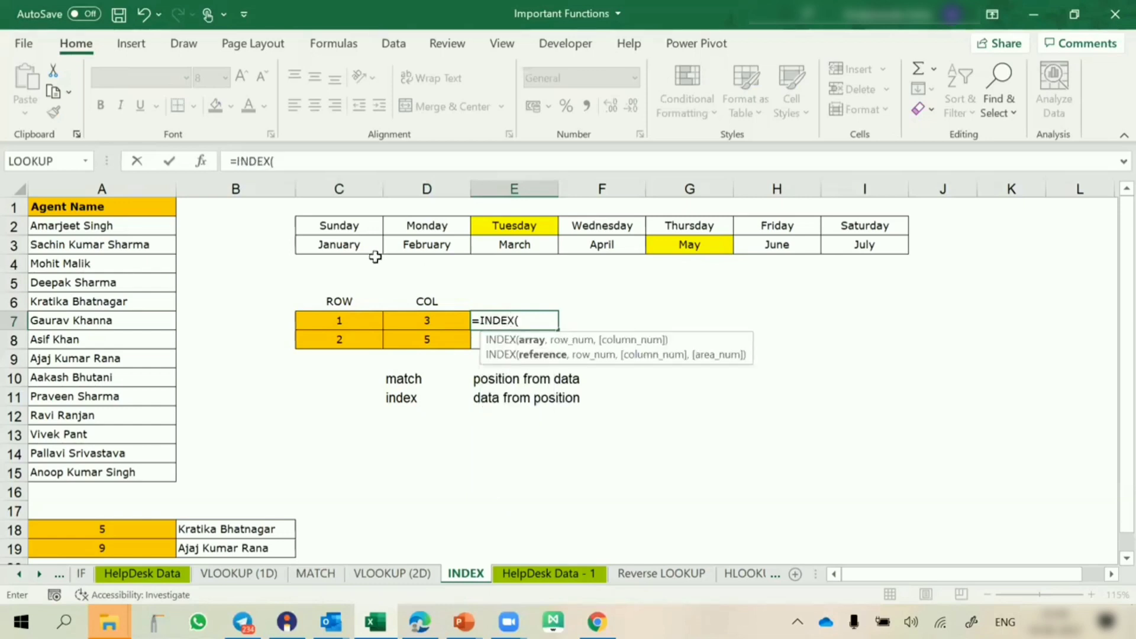
{"action": "left_click", "coordinate": [357, 224]}
{"action": "left_click_drag", "start_coordinate": [356, 224], "coordinate": [852, 246]}
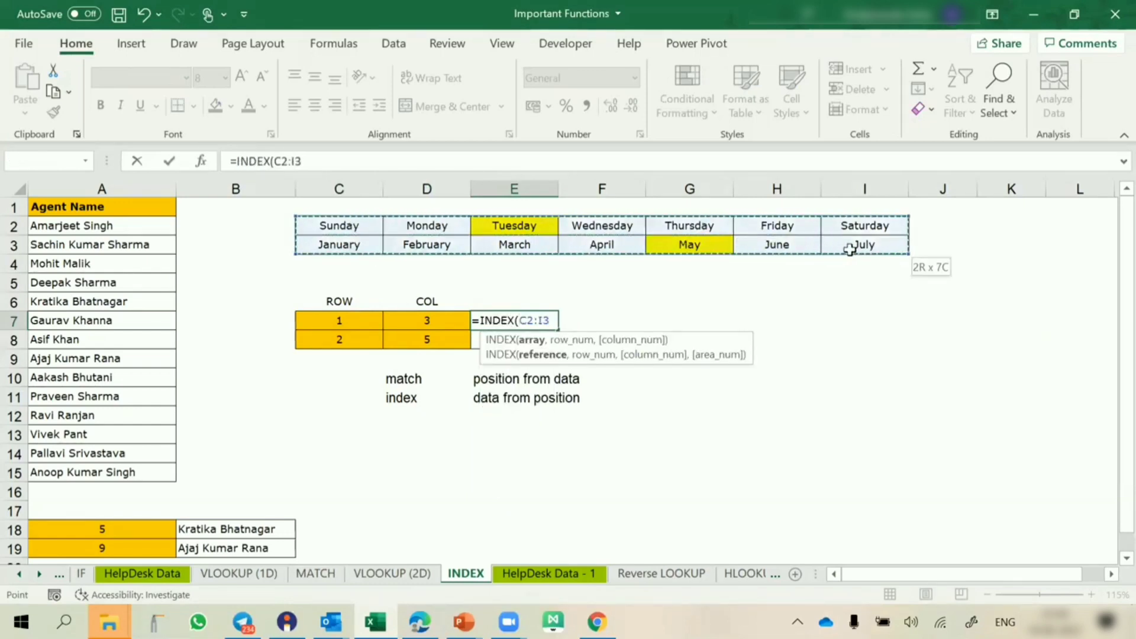
{"action": "key", "text": "F4"}
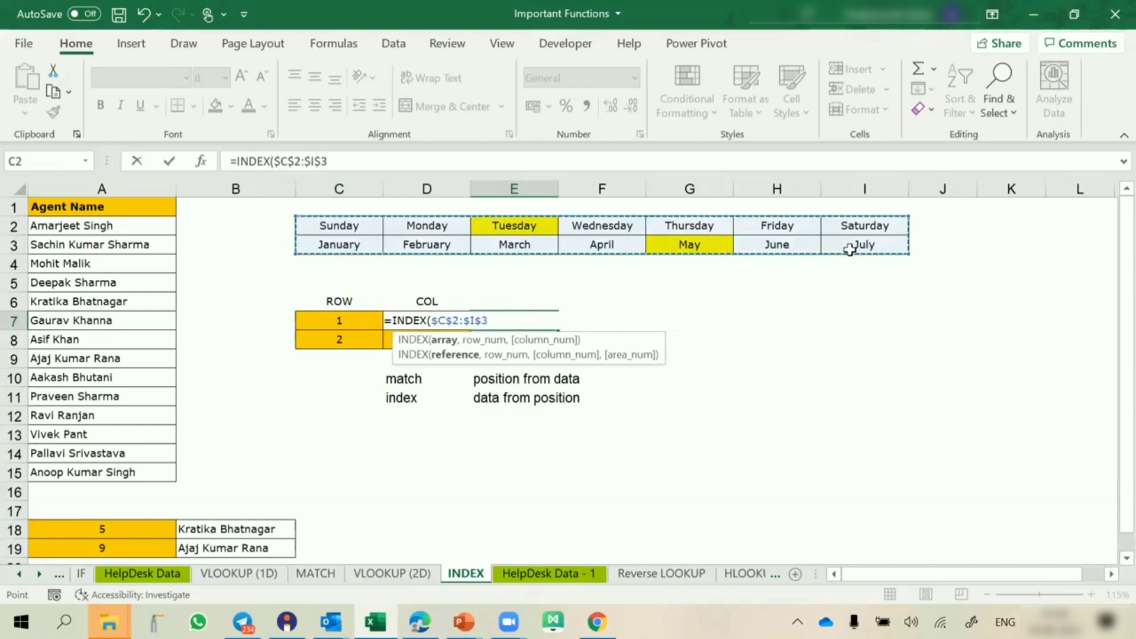
Complete the E7 INDEX formula with C7 as the row number and D7 as the column number, and reselect E7
{"action": "type", "text": ","}
{"action": "left_click", "coordinate": [348, 321]}
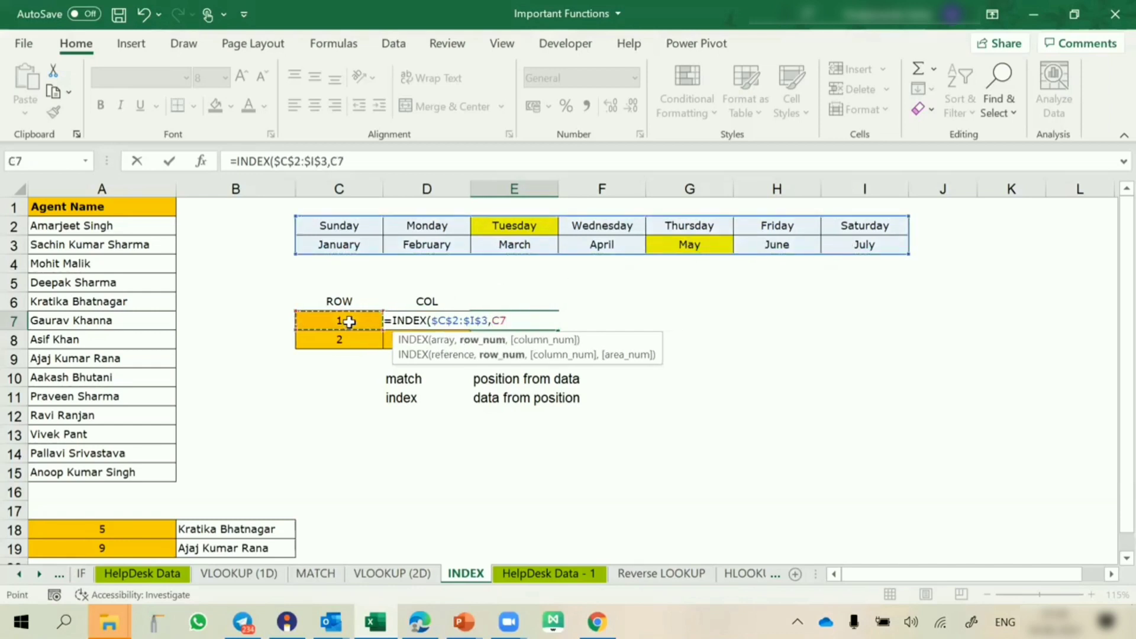
{"action": "type", "text": ","}
{"action": "key", "text": "Left"}
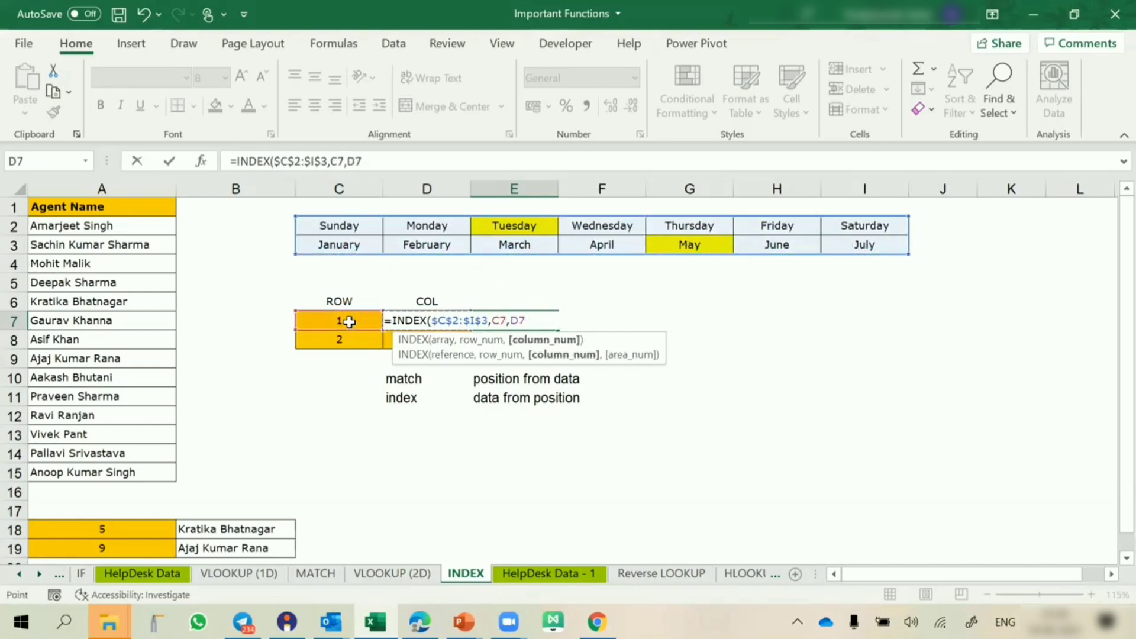
{"action": "type", "text": ")"}
{"action": "key", "text": "Return"}
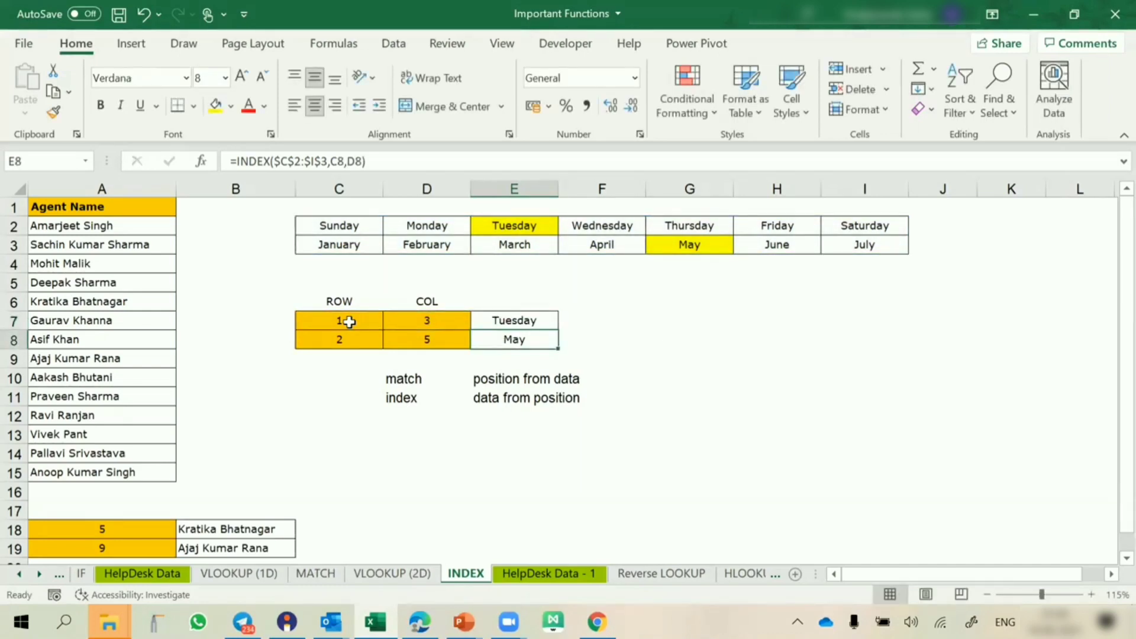
{"action": "left_click", "coordinate": [531, 319]}
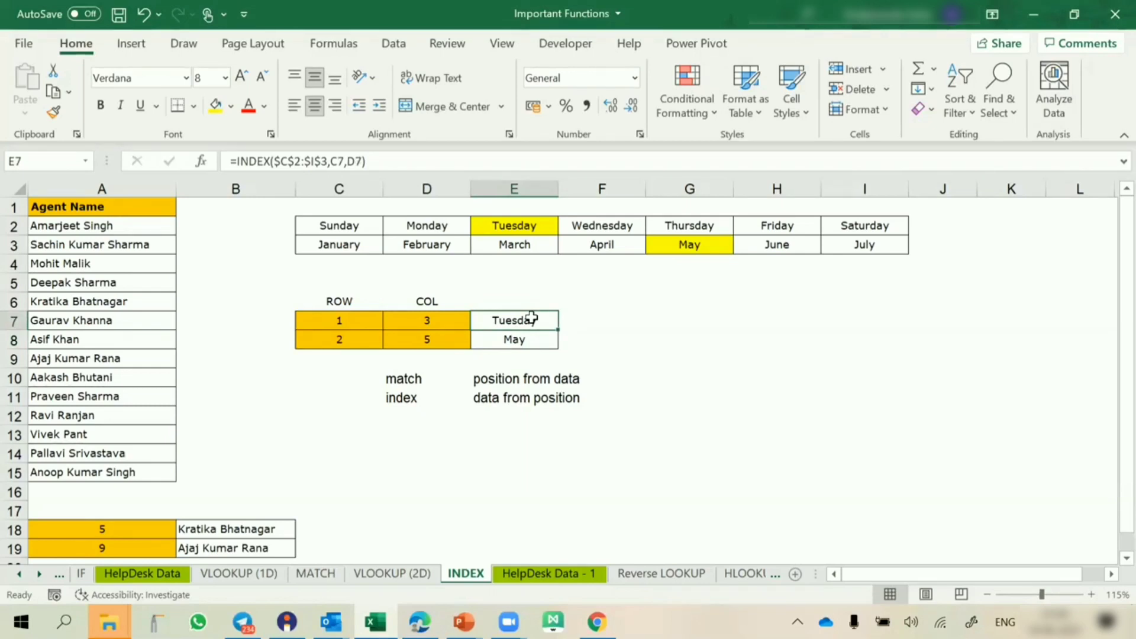
Examine the HelpDesk Data - 1 sheet, comparing where the Case ID column sits relative to Customer Name and City, and select the table from A1
{"action": "left_click", "coordinate": [331, 574]}
{"action": "left_click", "coordinate": [458, 574]}
{"action": "left_click", "coordinate": [522, 574]}
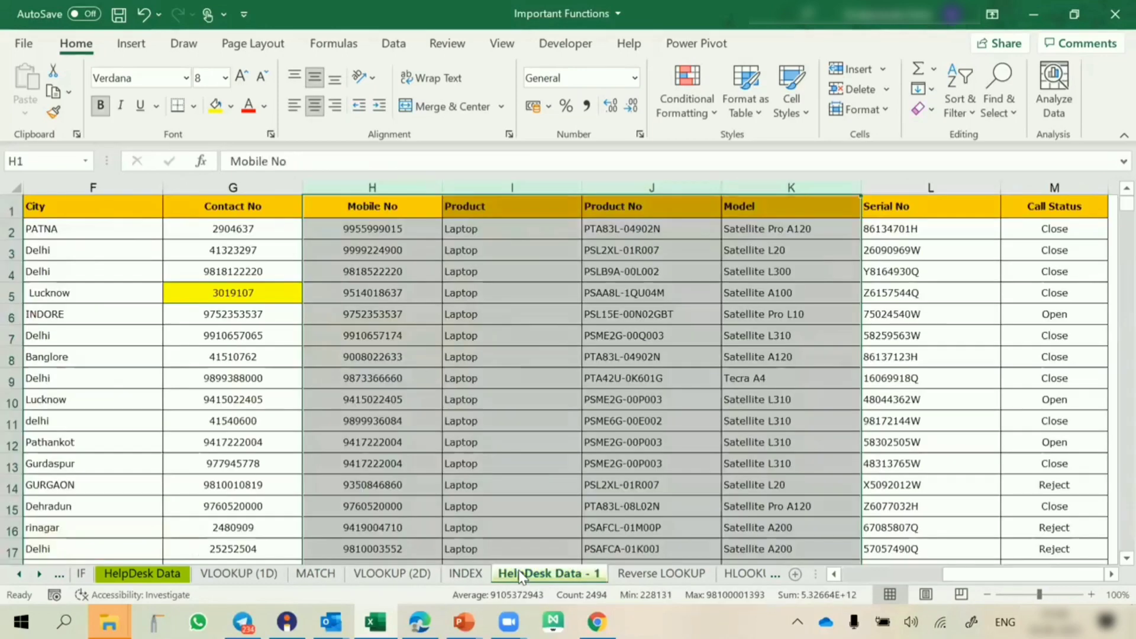
{"action": "left_click", "coordinate": [191, 314]}
{"action": "scroll", "coordinate": [190, 309], "scroll_direction": "left", "scroll_amount": 5}
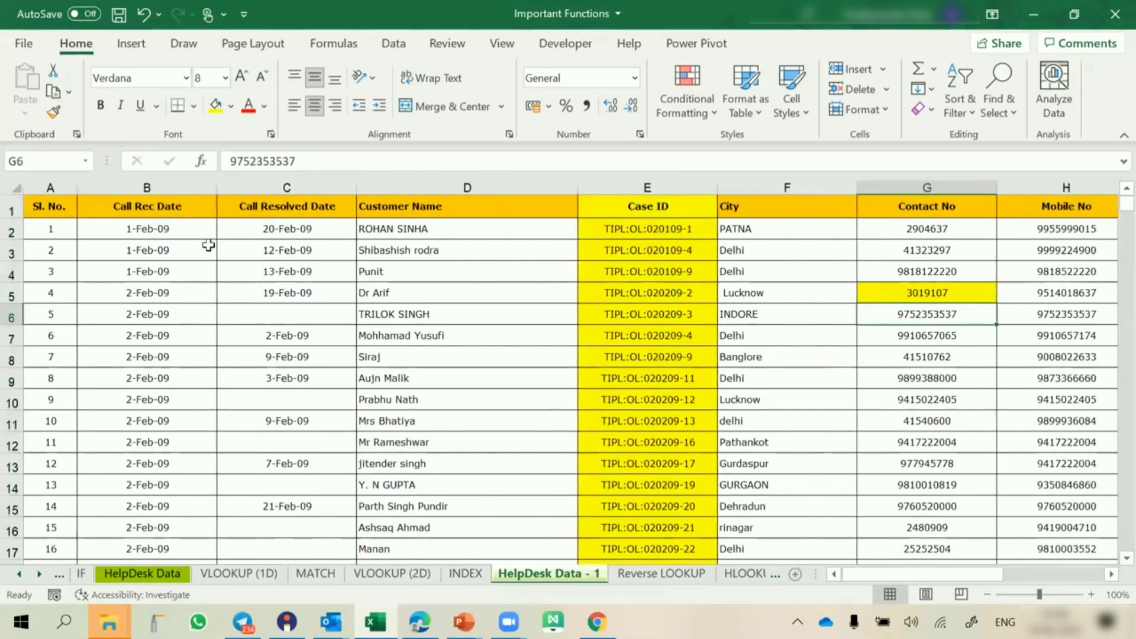
{"action": "left_click", "coordinate": [667, 185]}
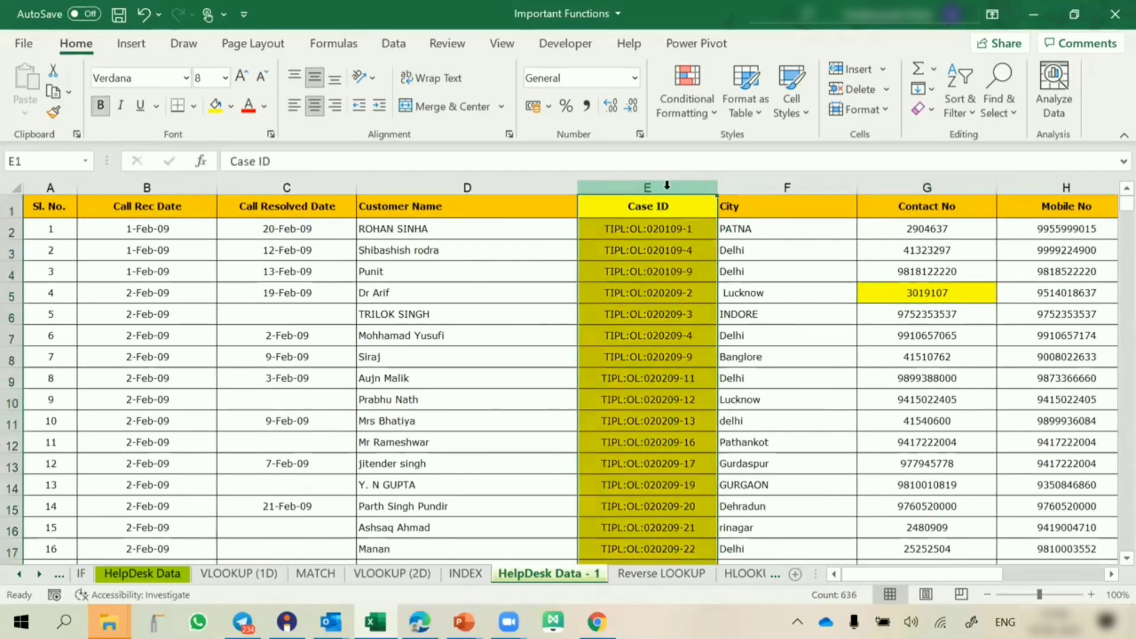
{"action": "left_click", "coordinate": [423, 185]}
{"action": "left_click", "coordinate": [760, 187]}
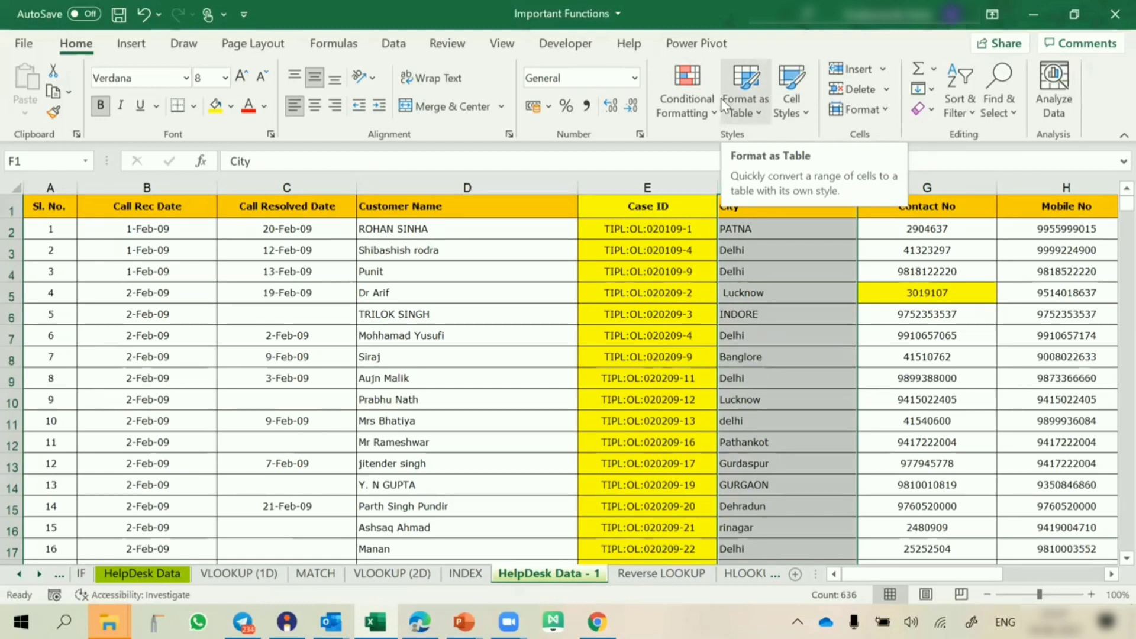
{"action": "left_click", "coordinate": [340, 336]}
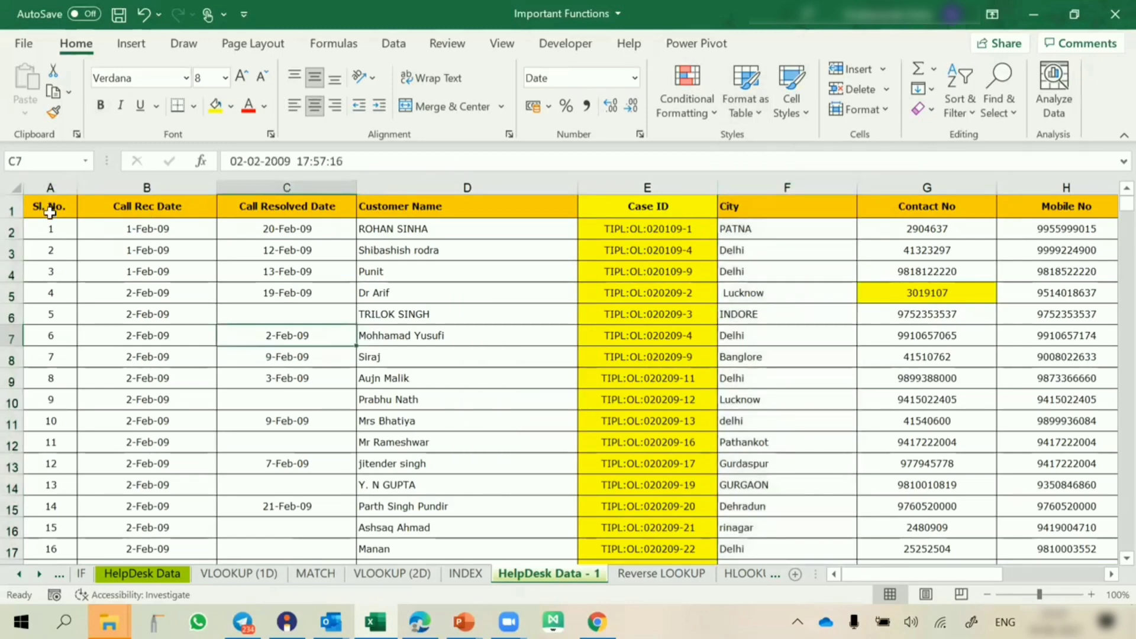
{"action": "left_click_drag", "start_coordinate": [47, 207], "coordinate": [1043, 562]}
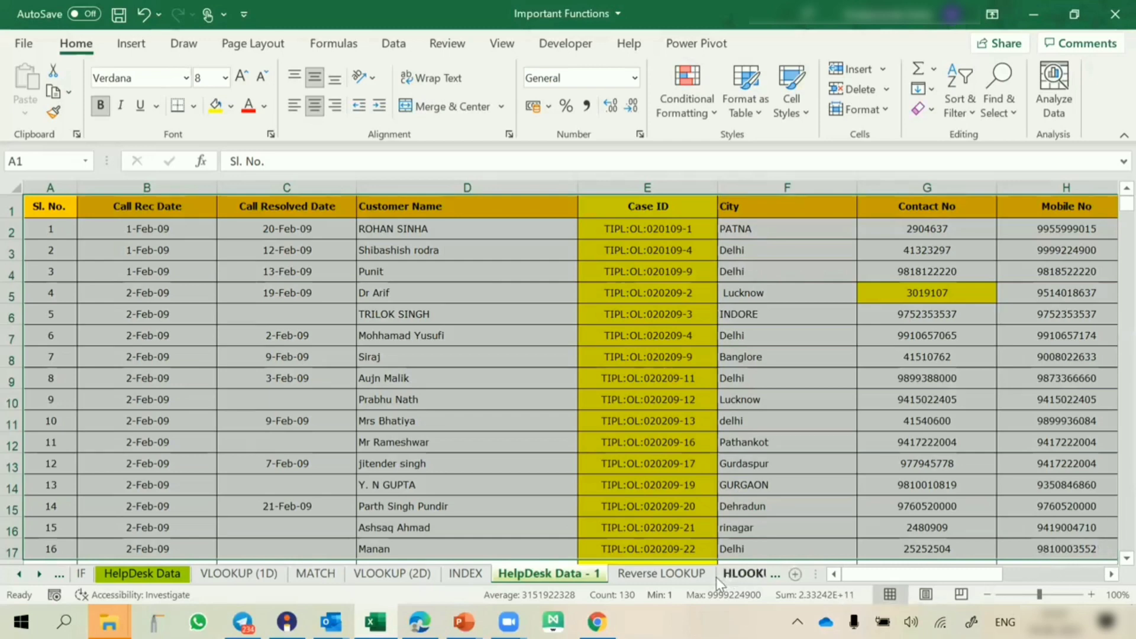
On the Reverse LOOKUP sheet, clear everything below the headers from column B through F, and review the Case Id list
{"action": "left_click", "coordinate": [676, 575]}
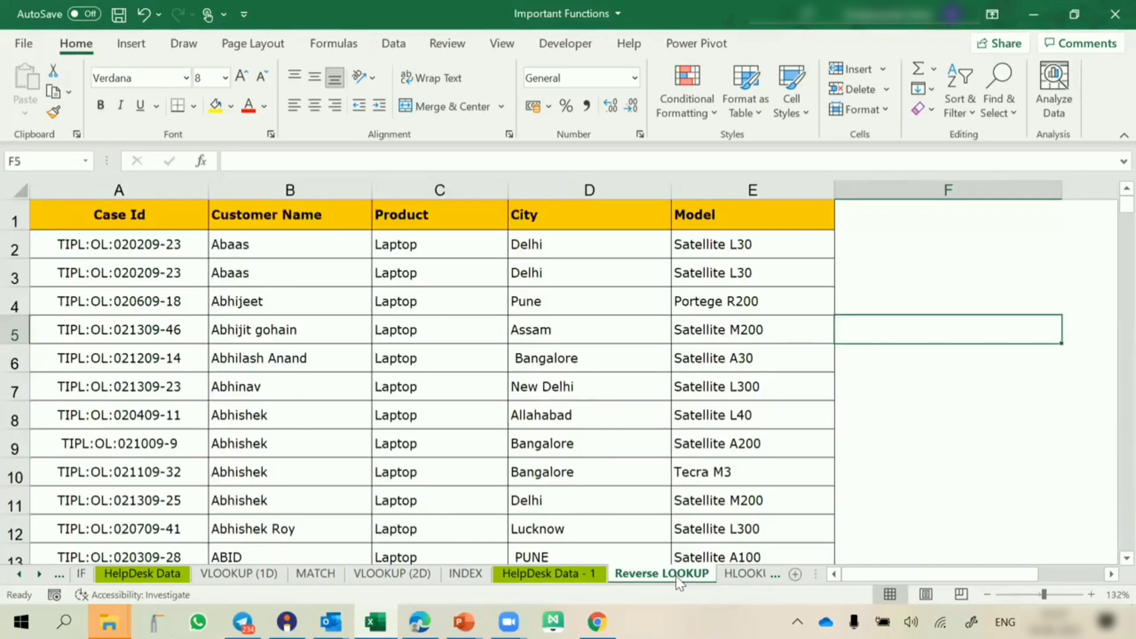
{"action": "left_click_drag", "start_coordinate": [854, 246], "coordinate": [323, 319]}
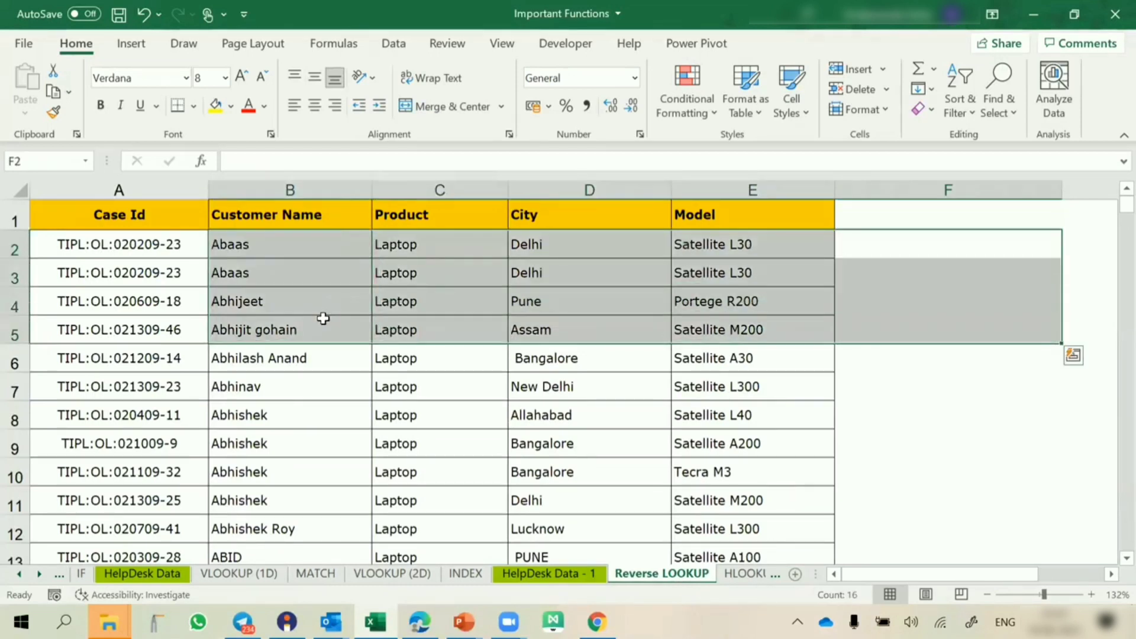
{"action": "key", "text": "ctrl+shift+Down"}
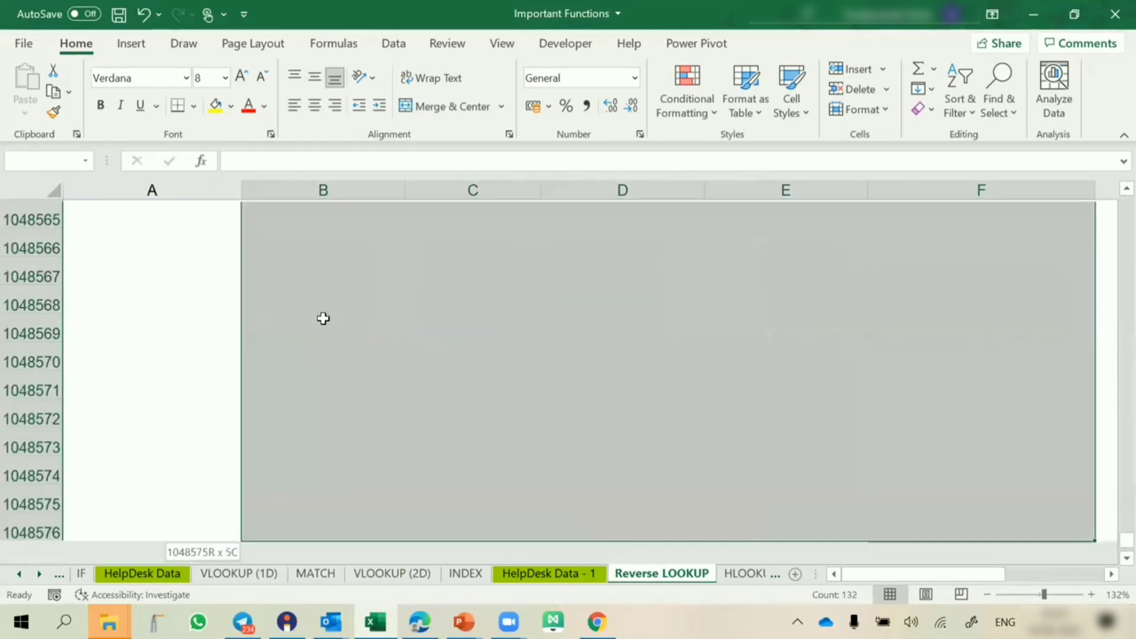
{"action": "key", "text": "Delete"}
{"action": "key", "text": "ctrl+BackSpace"}
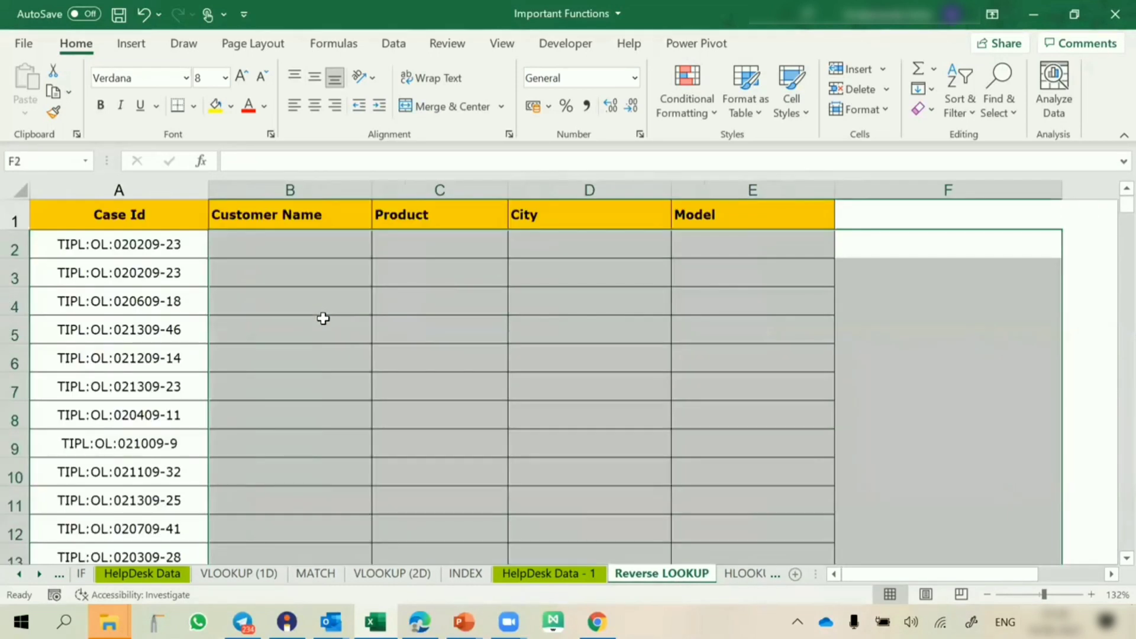
{"action": "left_click", "coordinate": [124, 246]}
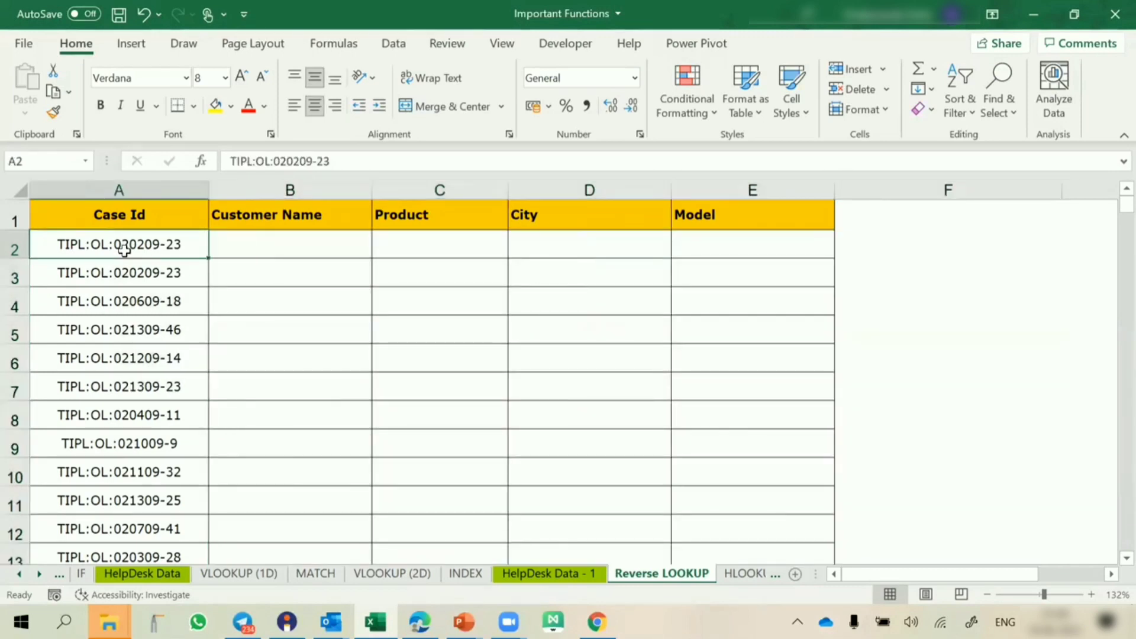
{"action": "left_click", "coordinate": [168, 211]}
{"action": "key", "text": "ctrl+shift+Down"}
{"action": "left_click", "coordinate": [241, 243]}
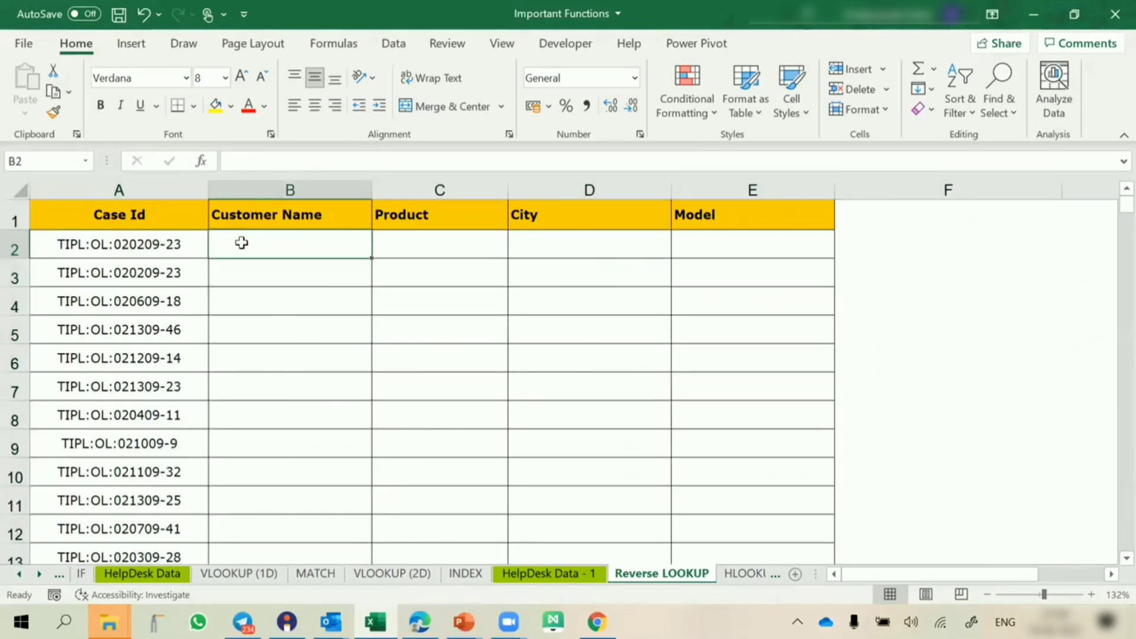
{"action": "left_click", "coordinate": [397, 247]}
{"action": "left_click", "coordinate": [289, 247]}
{"action": "type", "text": "=index"}
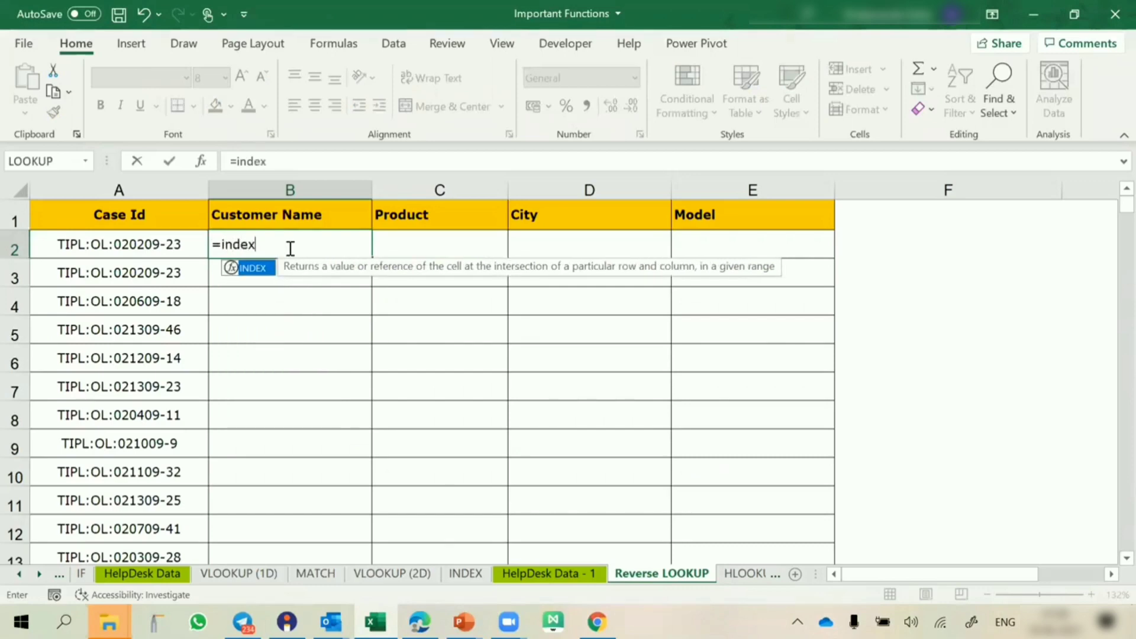
{"action": "key", "text": "Tab"}
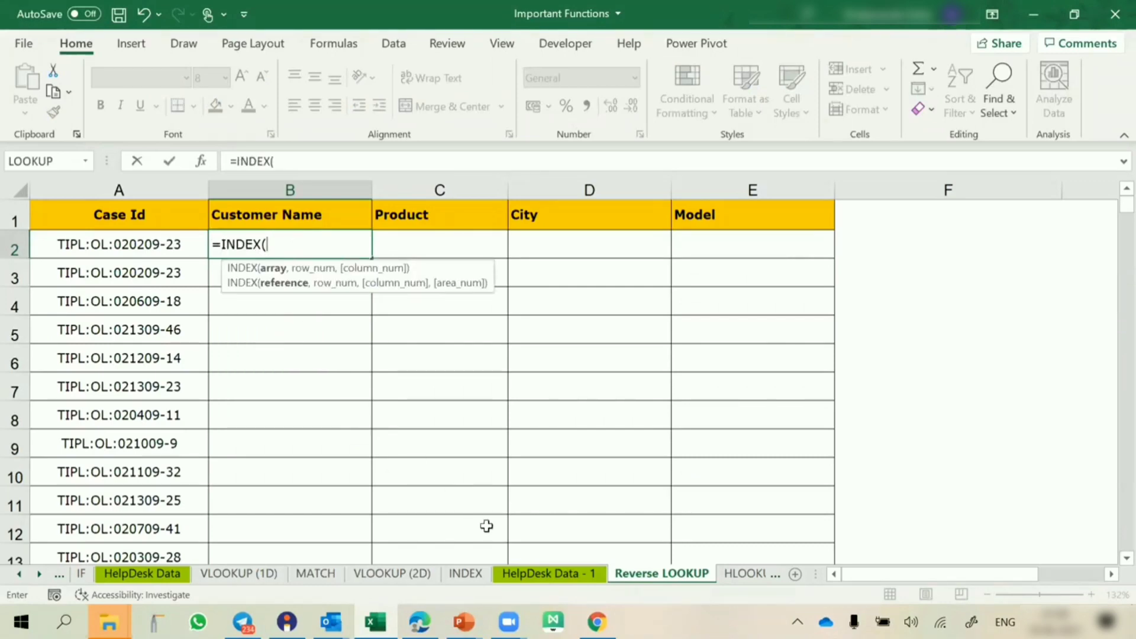
{"action": "left_click", "coordinate": [535, 573]}
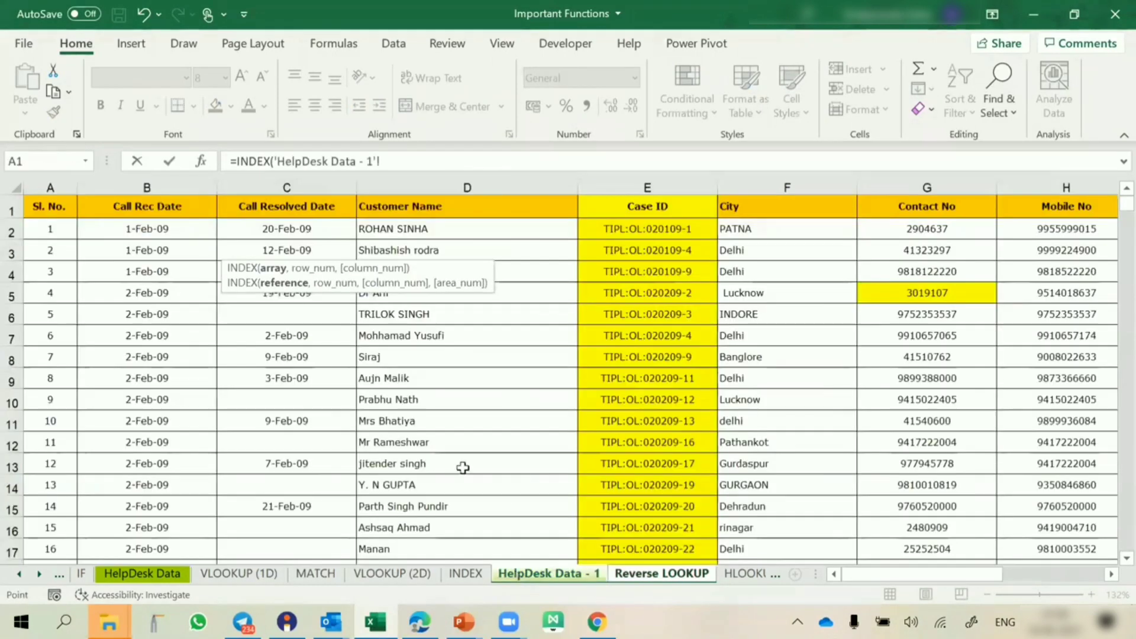
{"action": "left_click", "coordinate": [60, 208]}
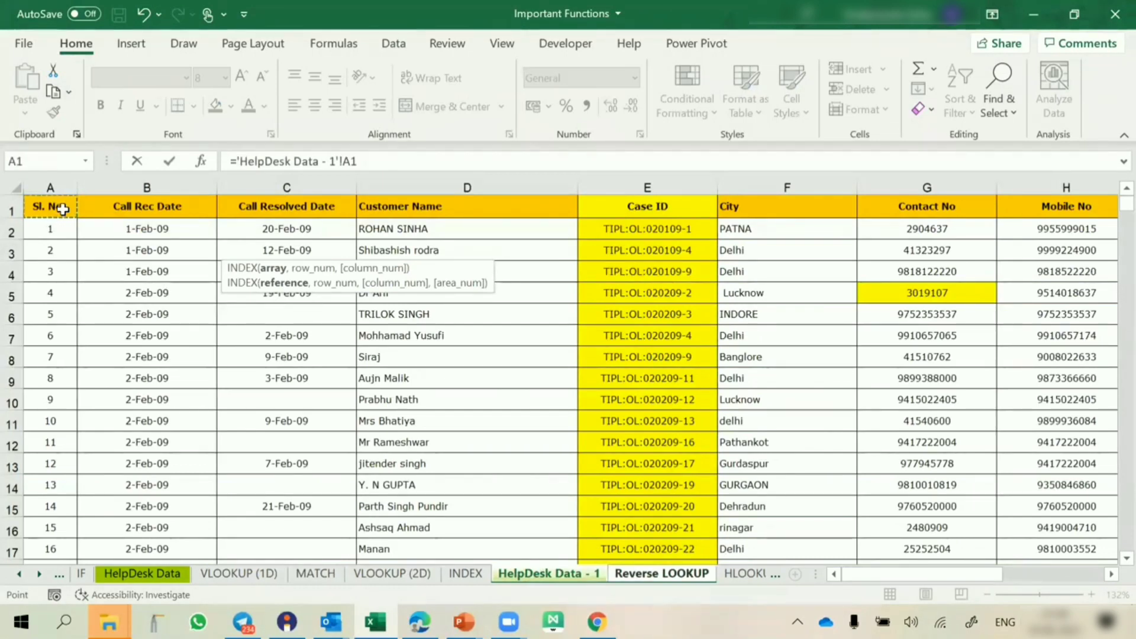
{"action": "key", "text": "Escape"}
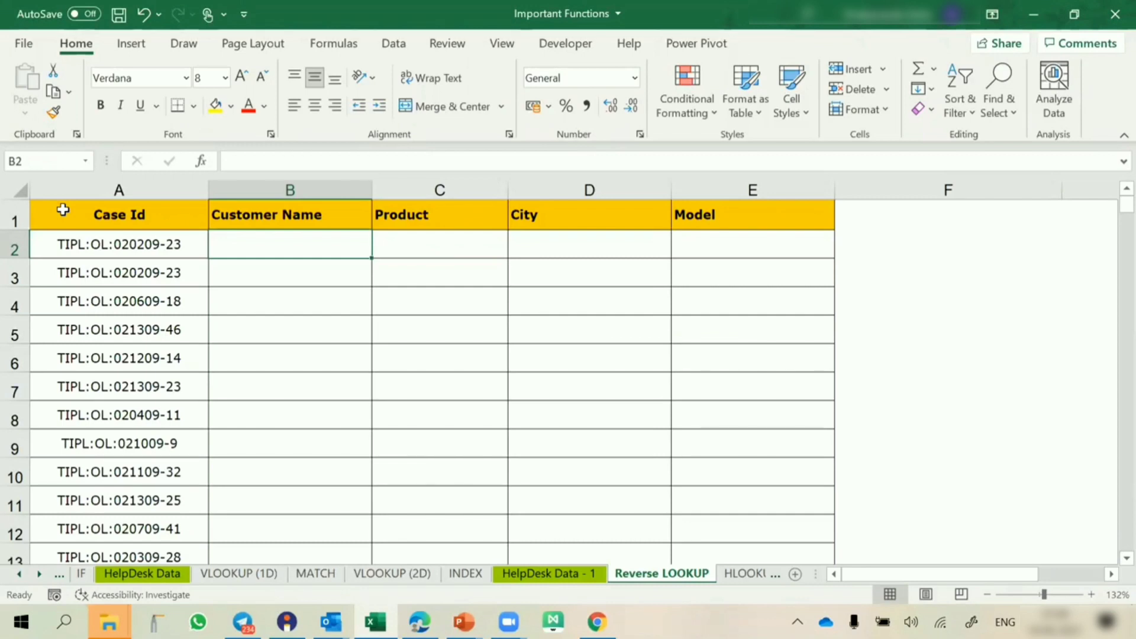
Start an INDEX formula in B2 with the absolute array $A$1:$M$636 from the HelpDesk Data - 1 sheet
{"action": "type", "text": "="}
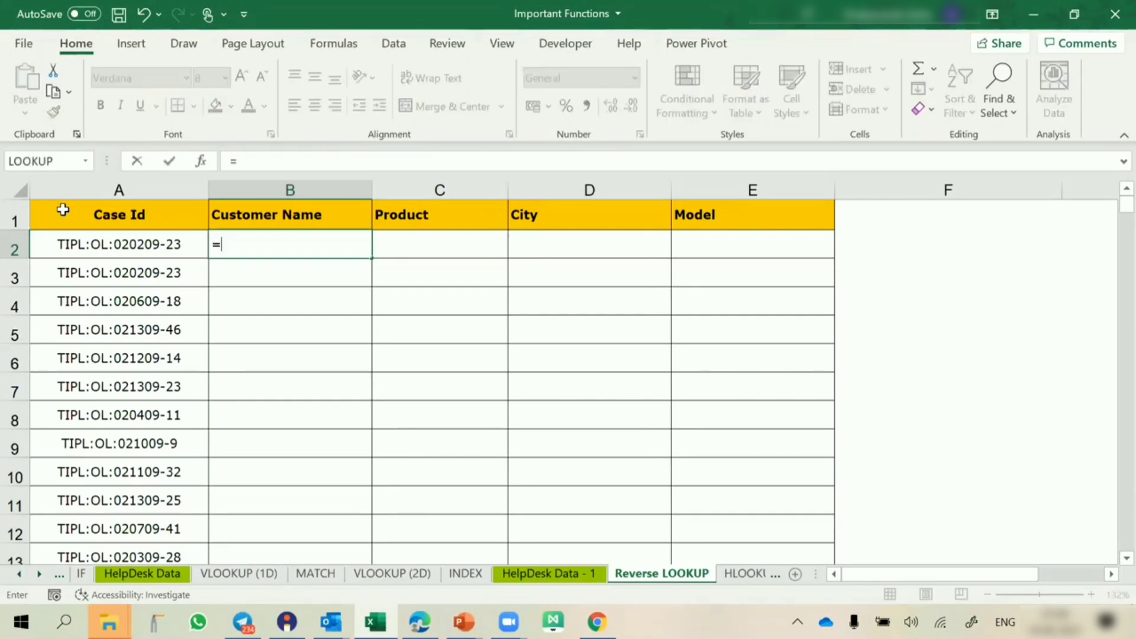
{"action": "type", "text": "index"}
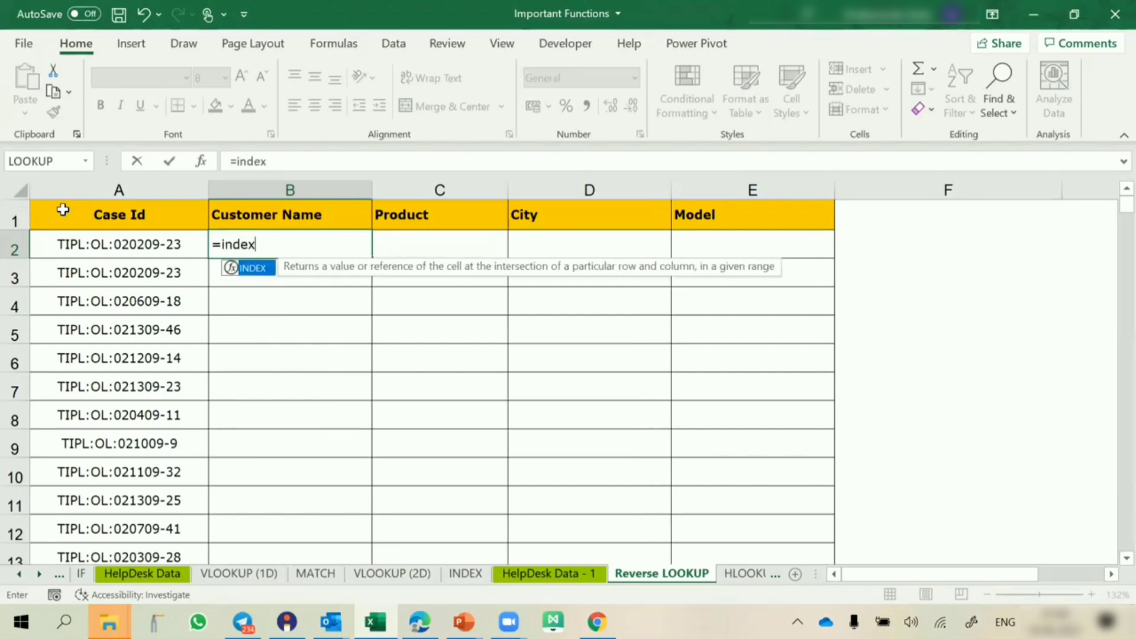
{"action": "key", "text": "Tab"}
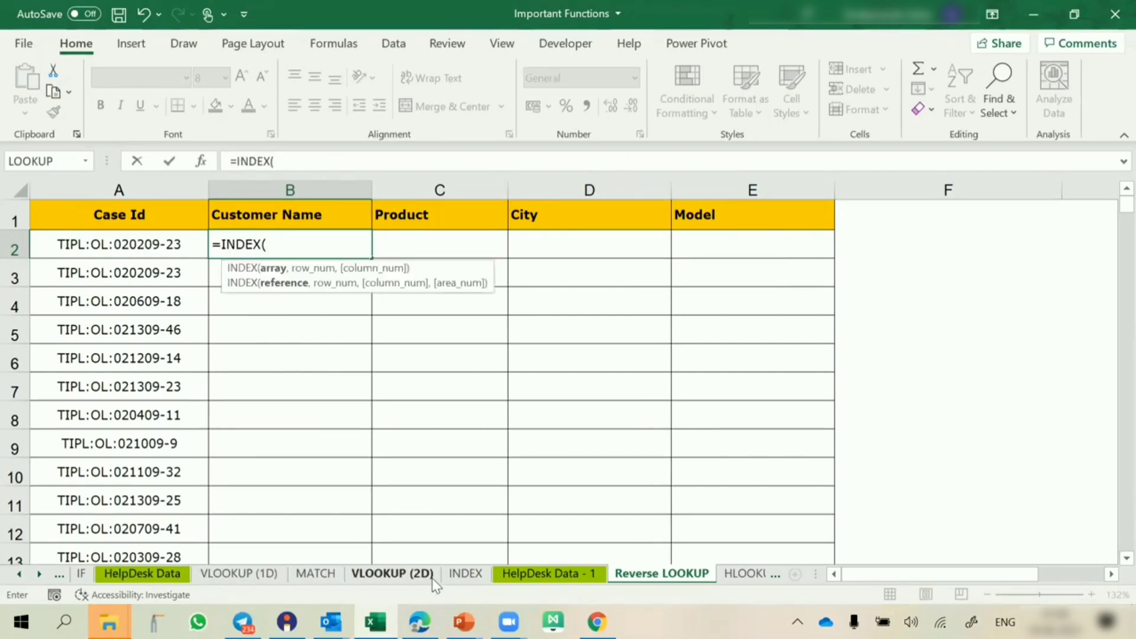
{"action": "left_click", "coordinate": [535, 574]}
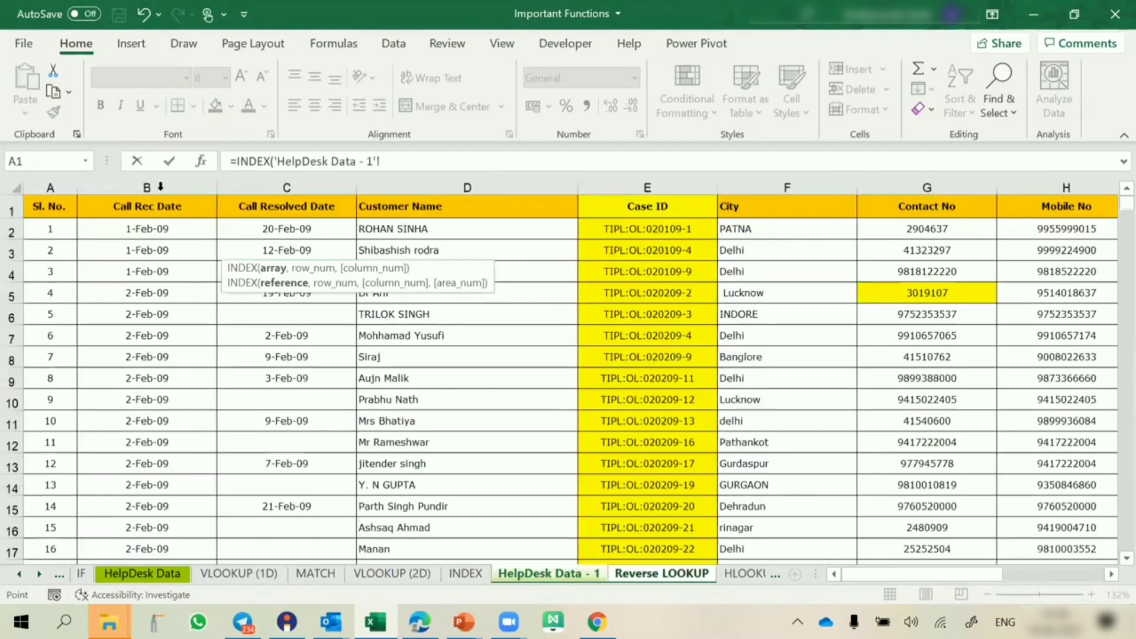
{"action": "left_click", "coordinate": [56, 210]}
{"action": "key", "text": "ctrl+shift+Right"}
{"action": "key", "text": "ctrl+shift+Down"}
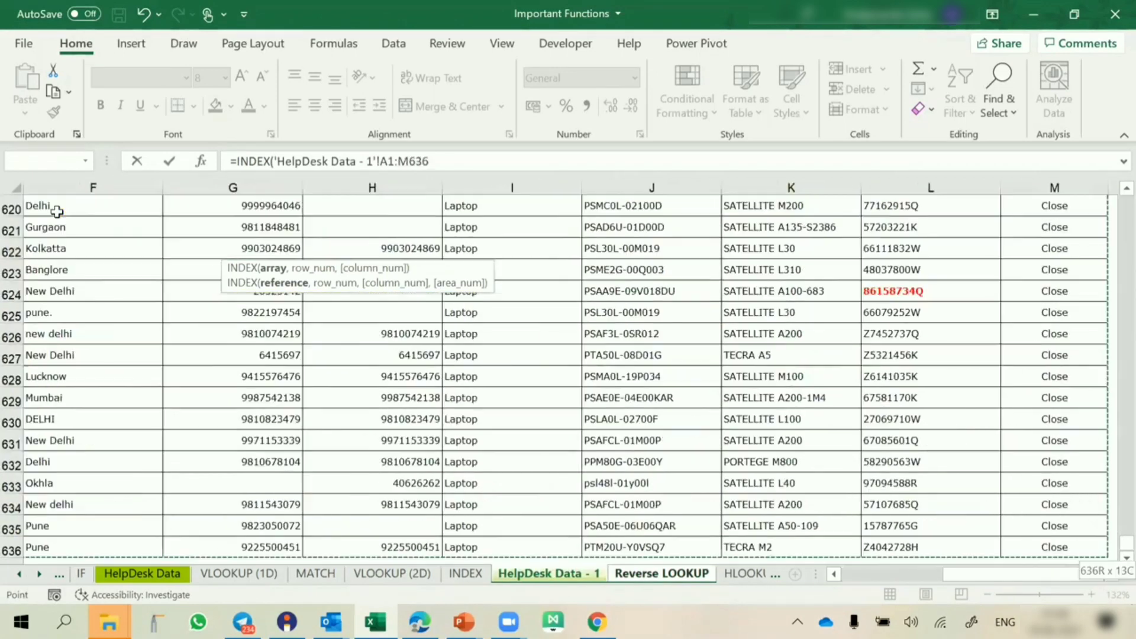
{"action": "key", "text": "F4"}
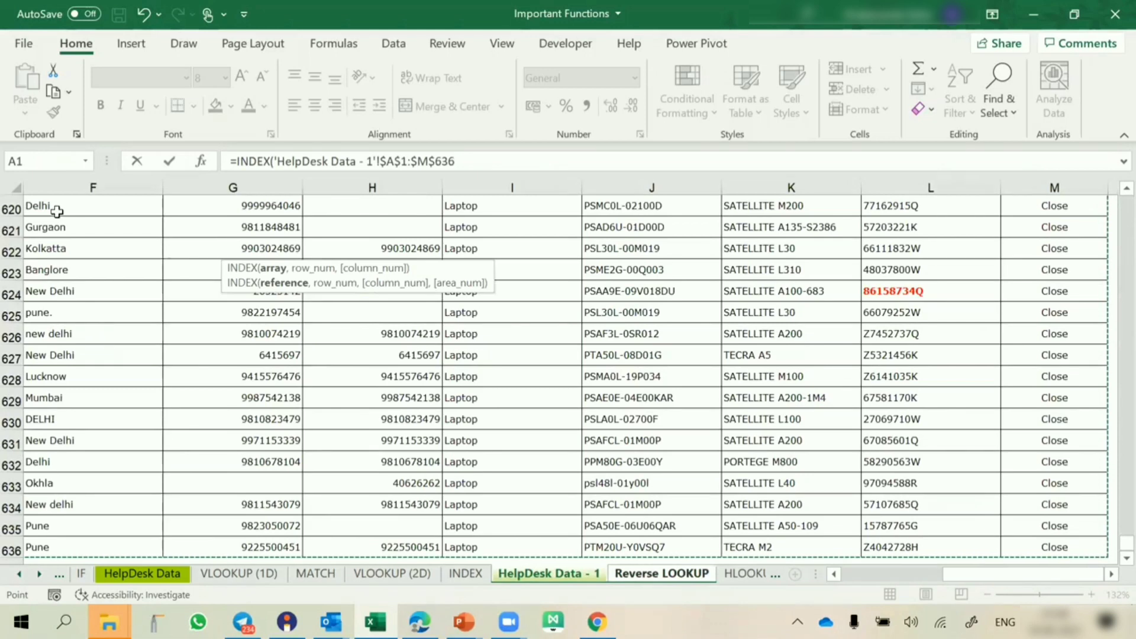
{"action": "type", "text": ","}
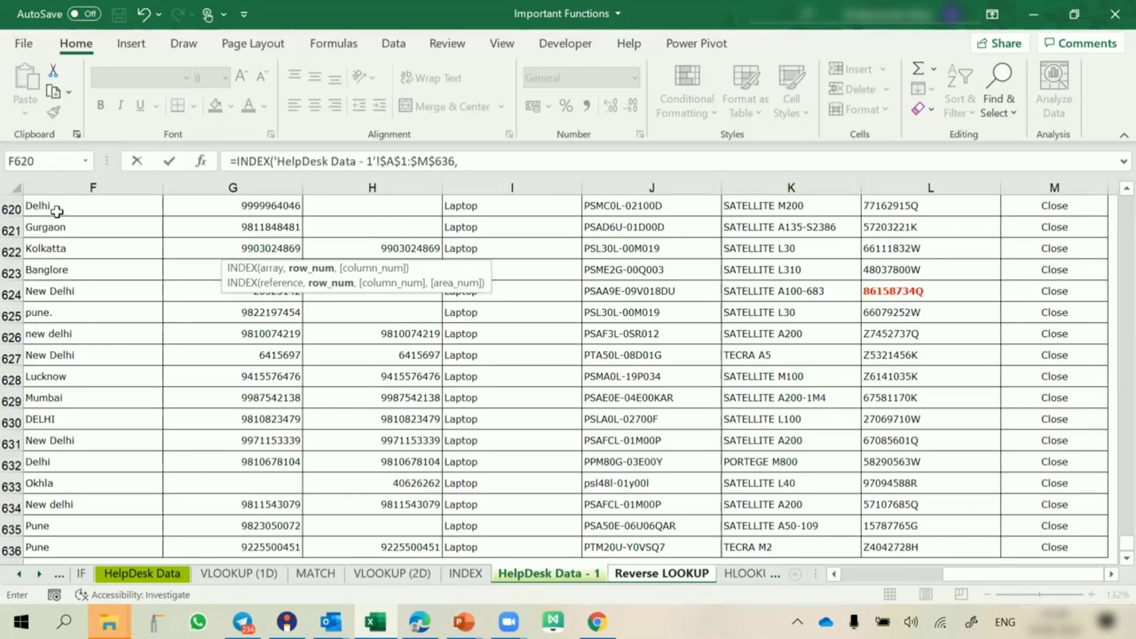
Complete the B2 INDEX formula with row number 5 and column number 10, and review its row argument
{"action": "type", "text": "8"}
{"action": "key", "text": "BackSpace"}
{"action": "type", "text": "5,"}
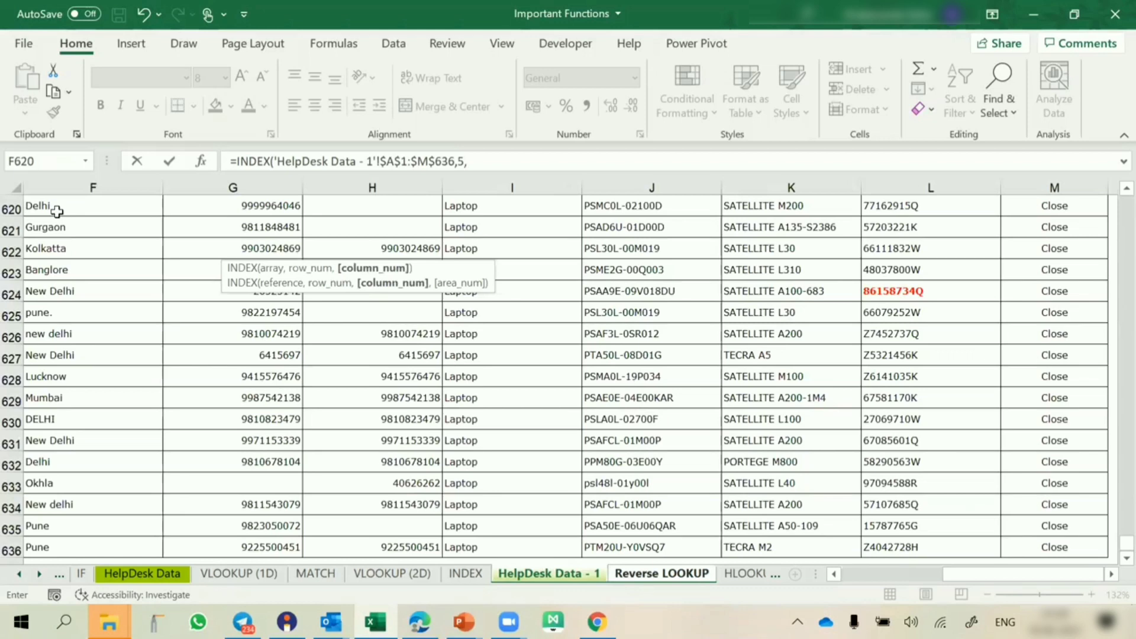
{"action": "type", "text": "10)"}
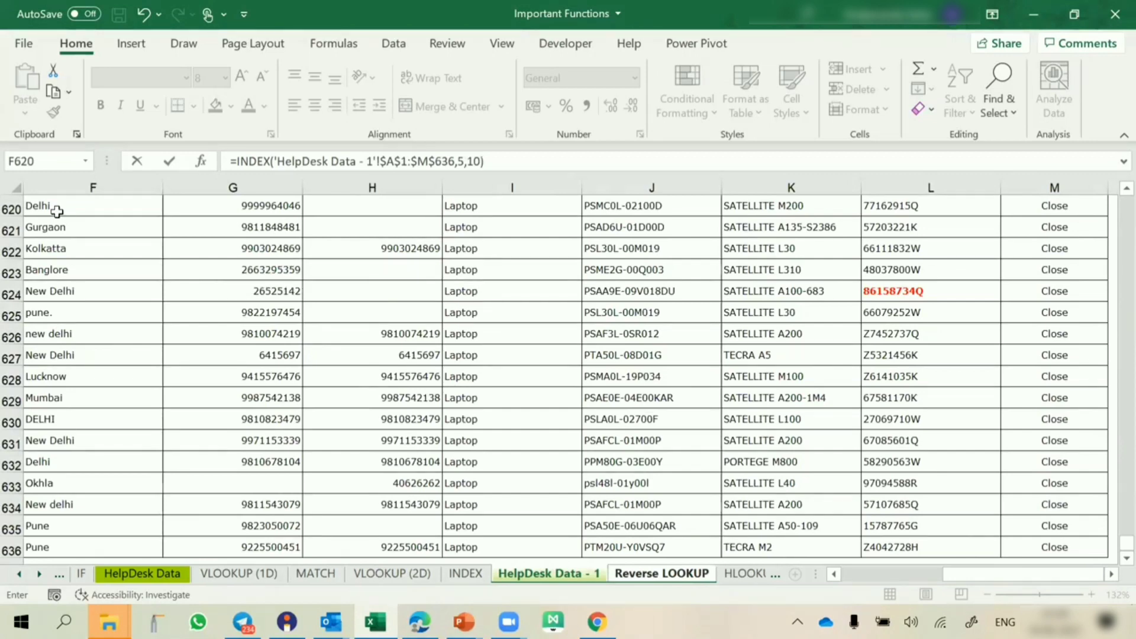
{"action": "key", "text": "Return"}
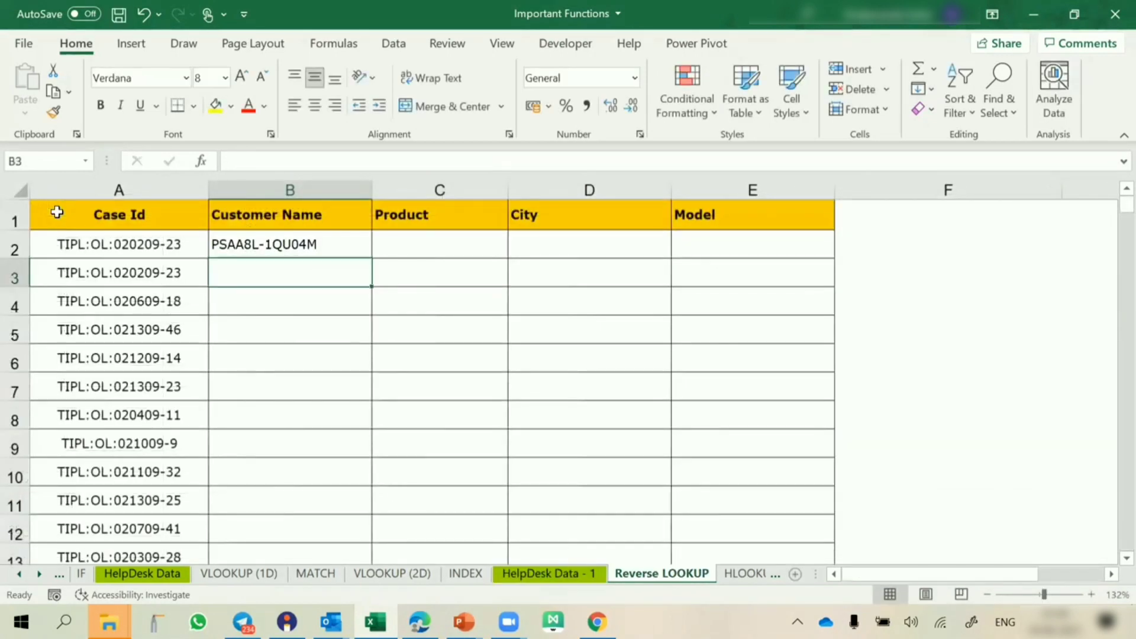
{"action": "left_click", "coordinate": [281, 249]}
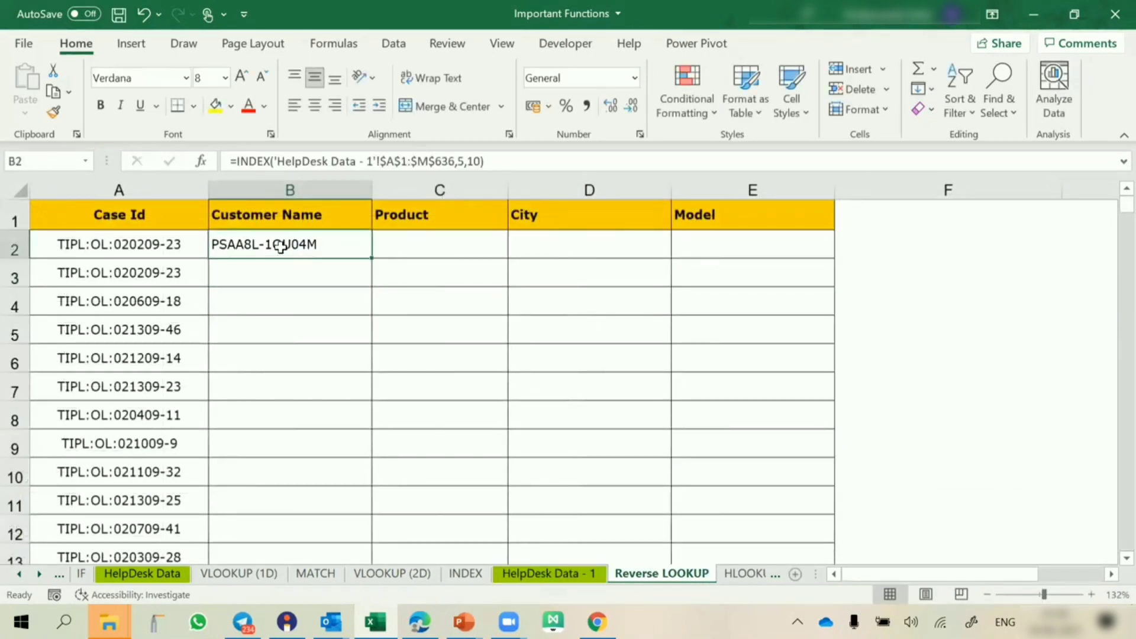
{"action": "left_click", "coordinate": [460, 161]}
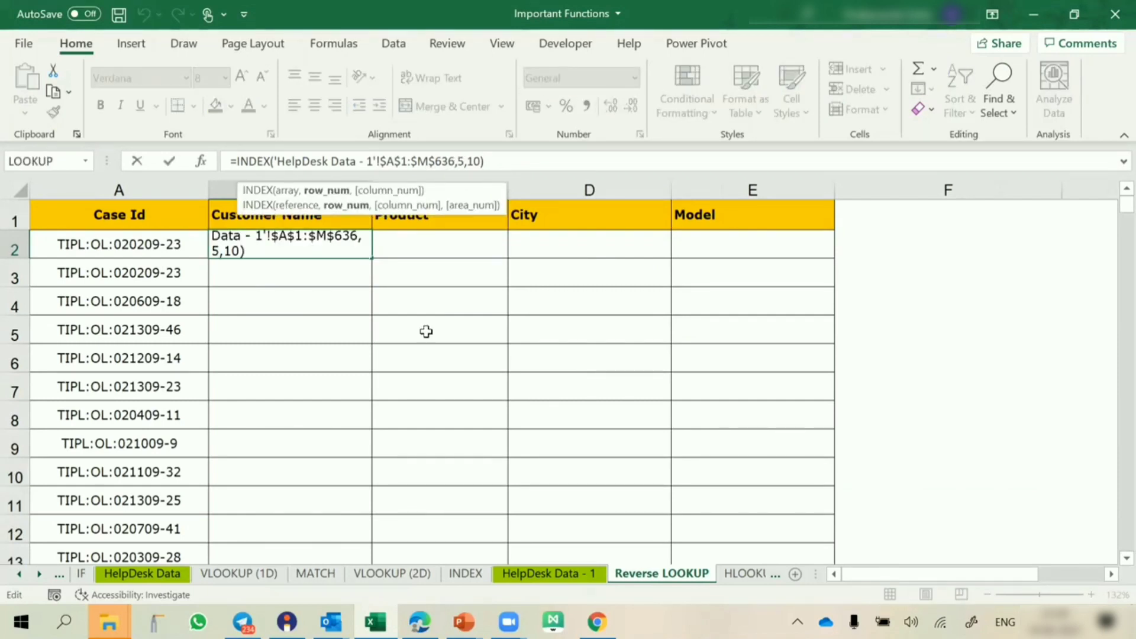
{"action": "key", "text": "ctrl+Return"}
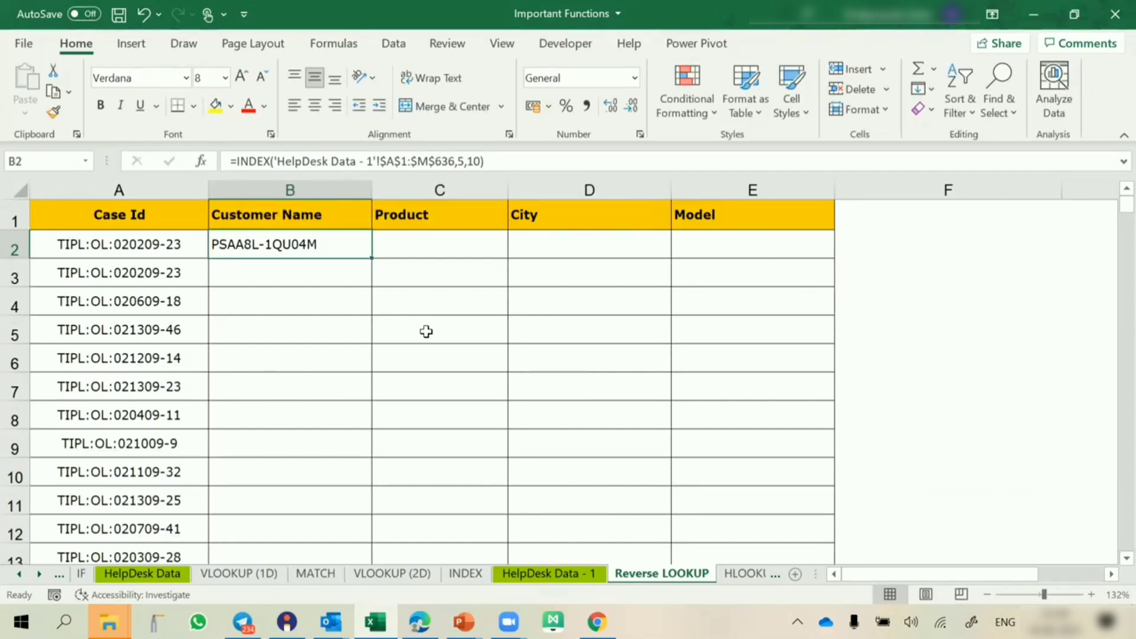
Search the HelpDesk Data - 1 sheet for the Case Id copied from A2 and check which row holds it
{"action": "left_click", "coordinate": [153, 247]}
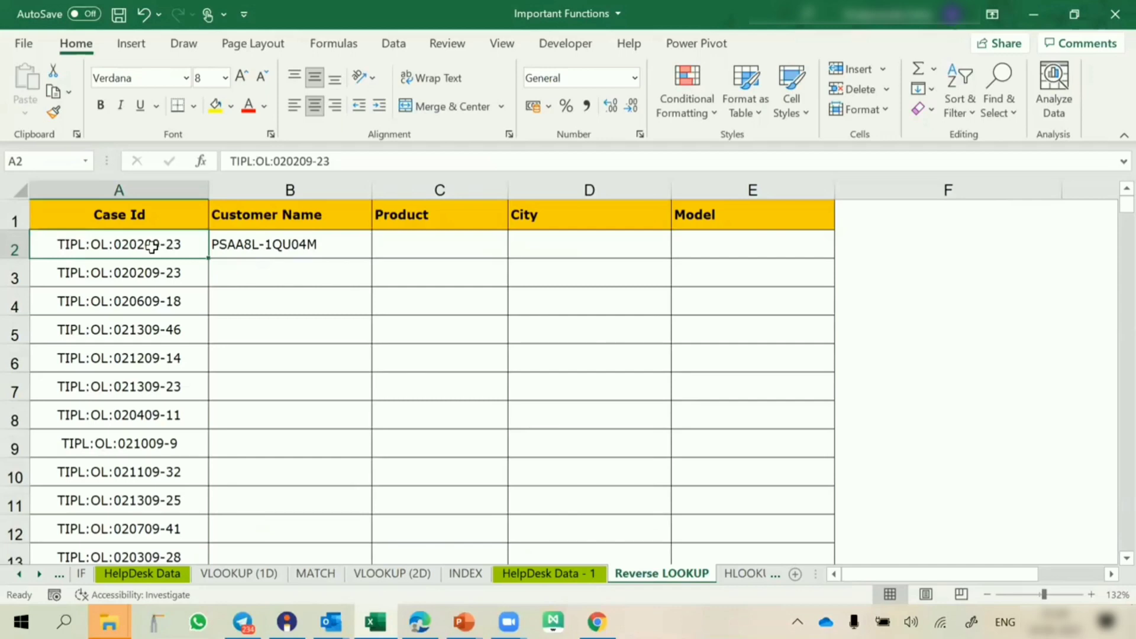
{"action": "key", "text": "ctrl+c"}
{"action": "left_click", "coordinate": [547, 573]}
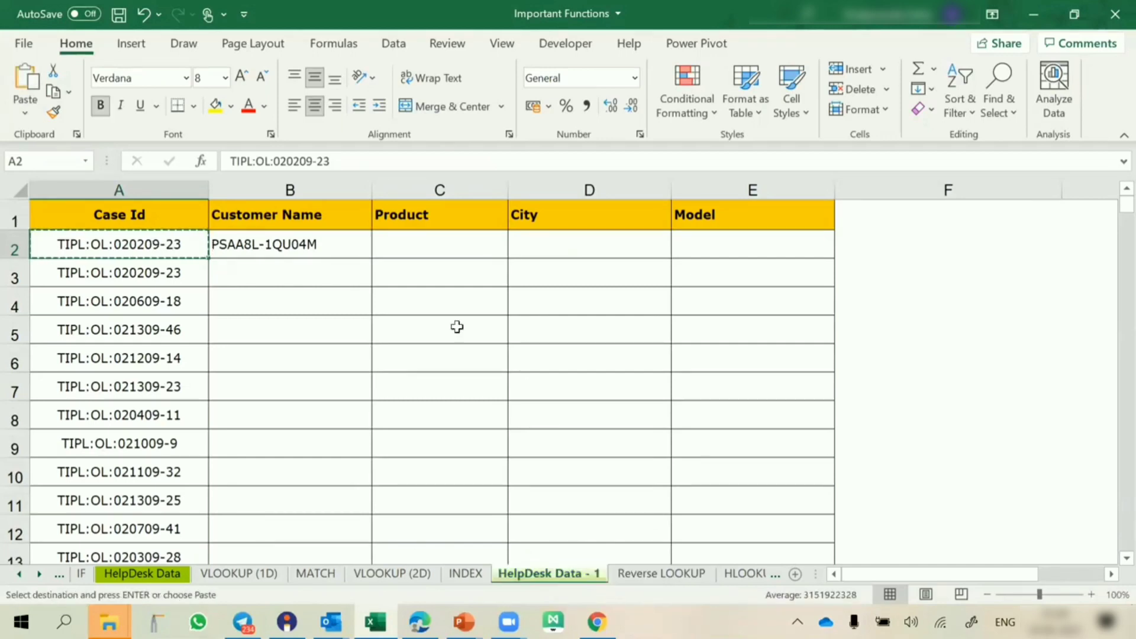
{"action": "key", "text": "ctrl+f"}
{"action": "key", "text": "ctrl+v"}
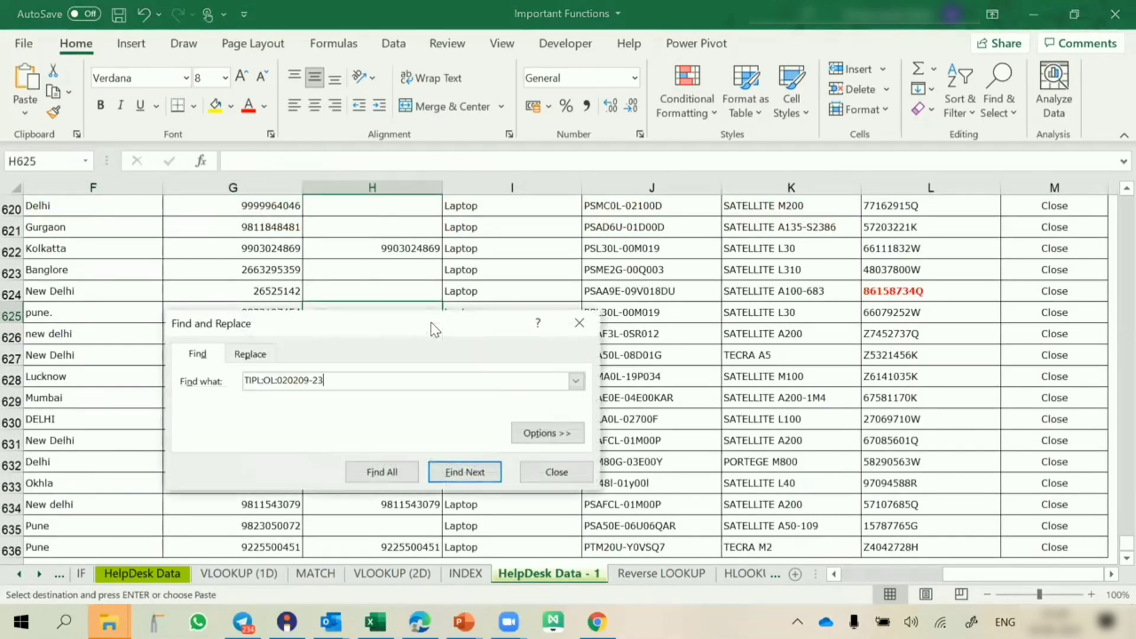
{"action": "left_click_drag", "start_coordinate": [431, 322], "coordinate": [66, 395]}
{"action": "key", "text": "Return"}
{"action": "key", "text": "Escape"}
{"action": "left_click", "coordinate": [431, 400]}
{"action": "left_click", "coordinate": [12, 378]}
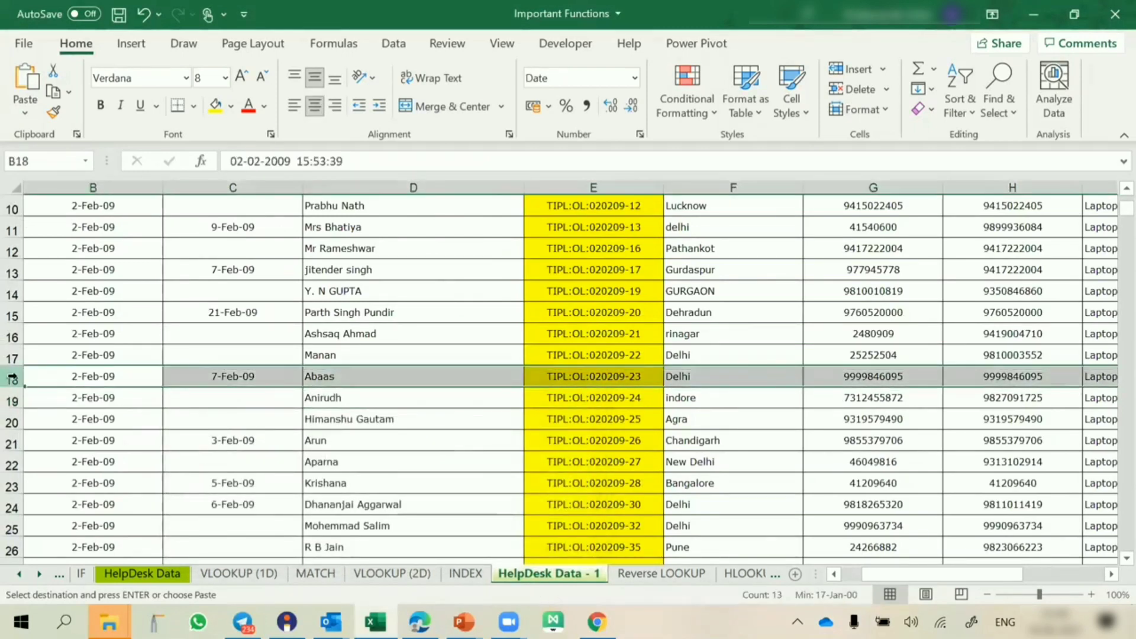
{"action": "left_click", "coordinate": [627, 369]}
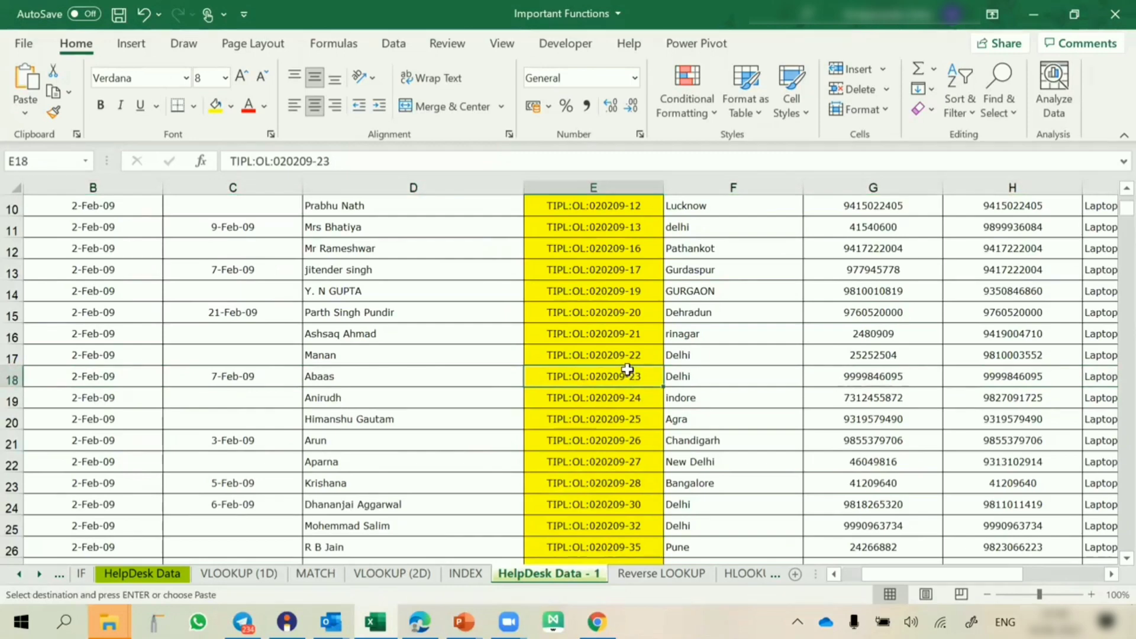
On the Reverse LOOKUP sheet, replace the row number 5 in B2's formula with a MATCH function using $A2 as lookup value
{"action": "left_click", "coordinate": [646, 574]}
{"action": "left_click", "coordinate": [310, 246]}
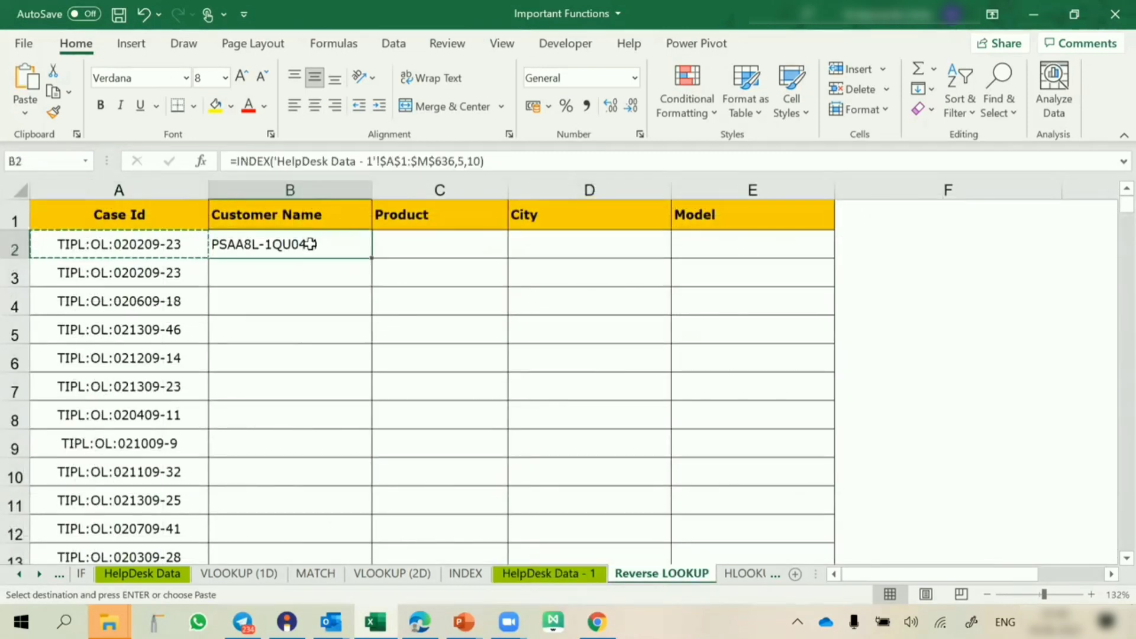
{"action": "left_click", "coordinate": [178, 246]}
{"action": "double_click", "coordinate": [236, 245]}
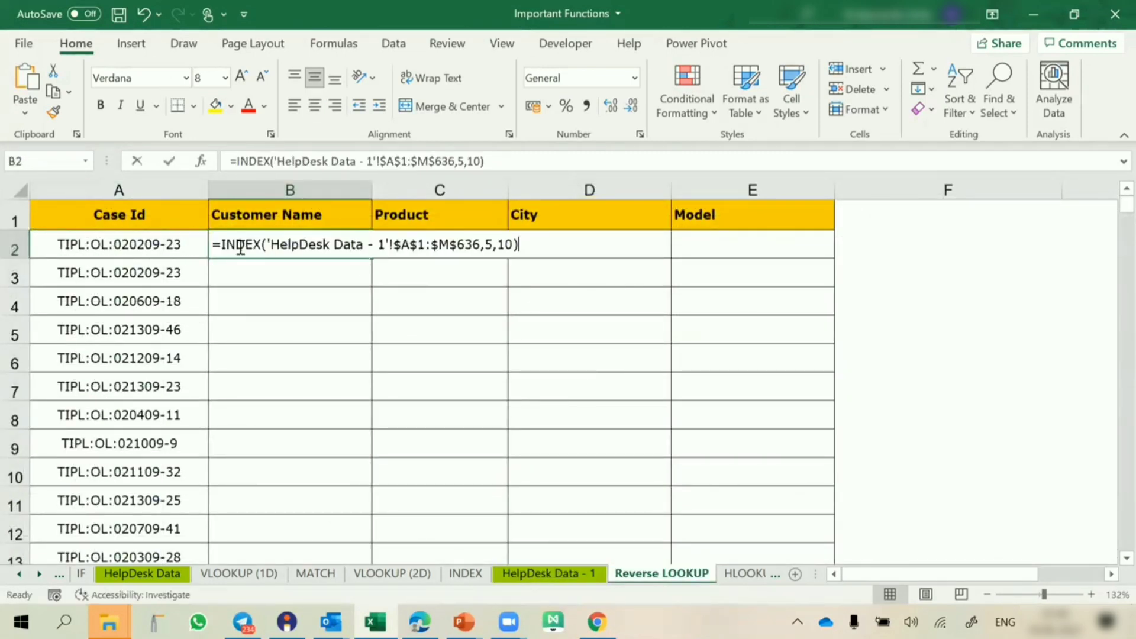
{"action": "left_click", "coordinate": [490, 244]}
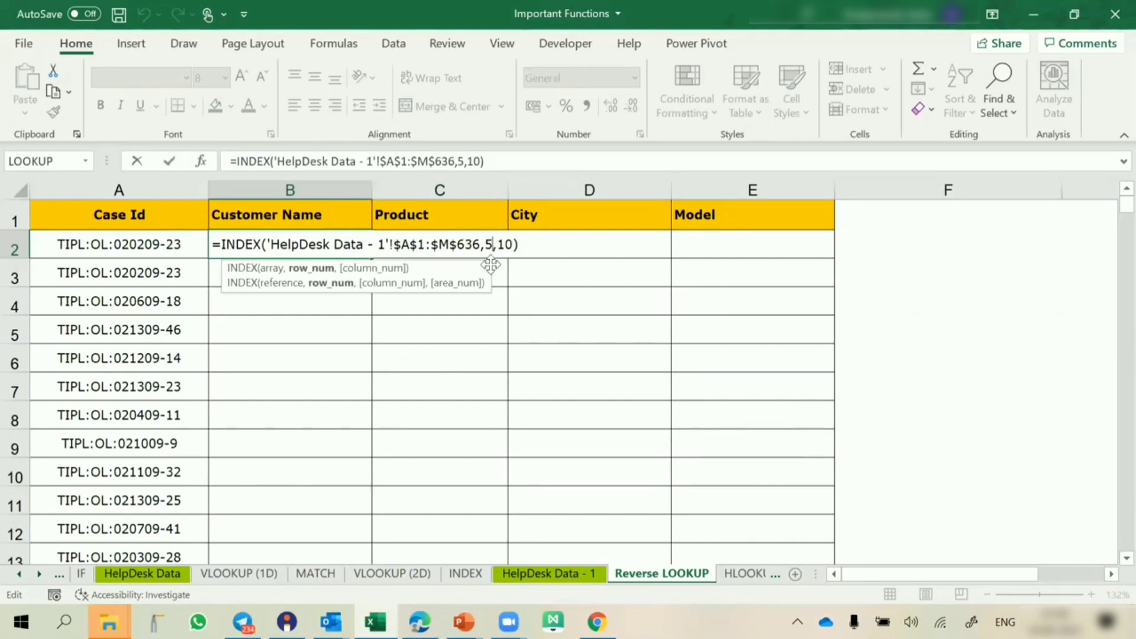
{"action": "key", "text": "BackSpace"}
{"action": "type", "text": "match"}
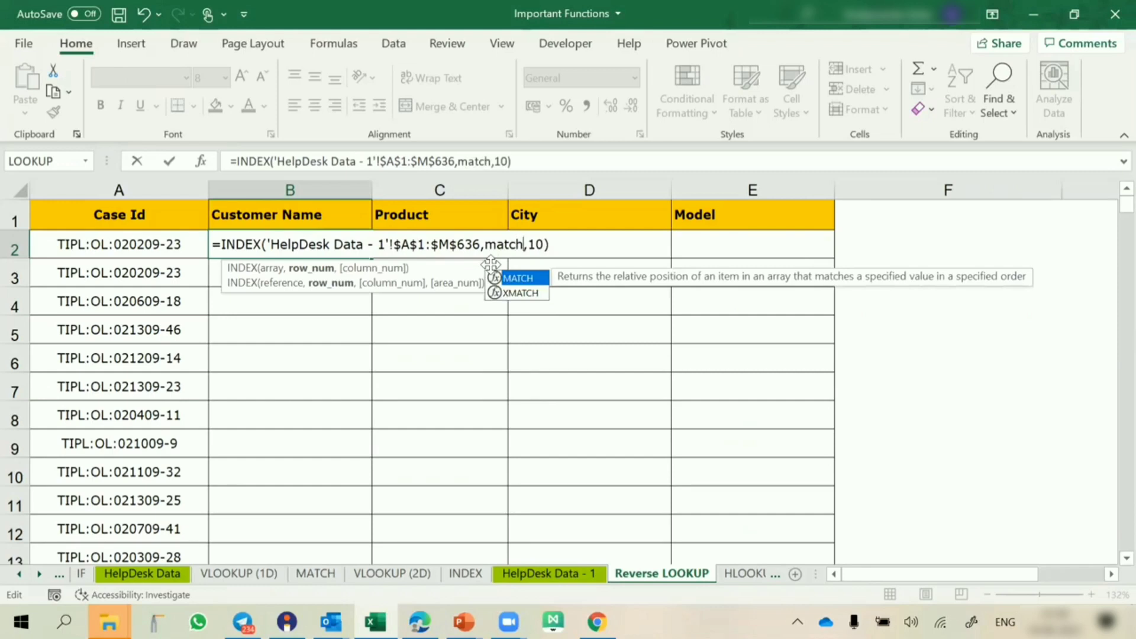
{"action": "type", "text": "("}
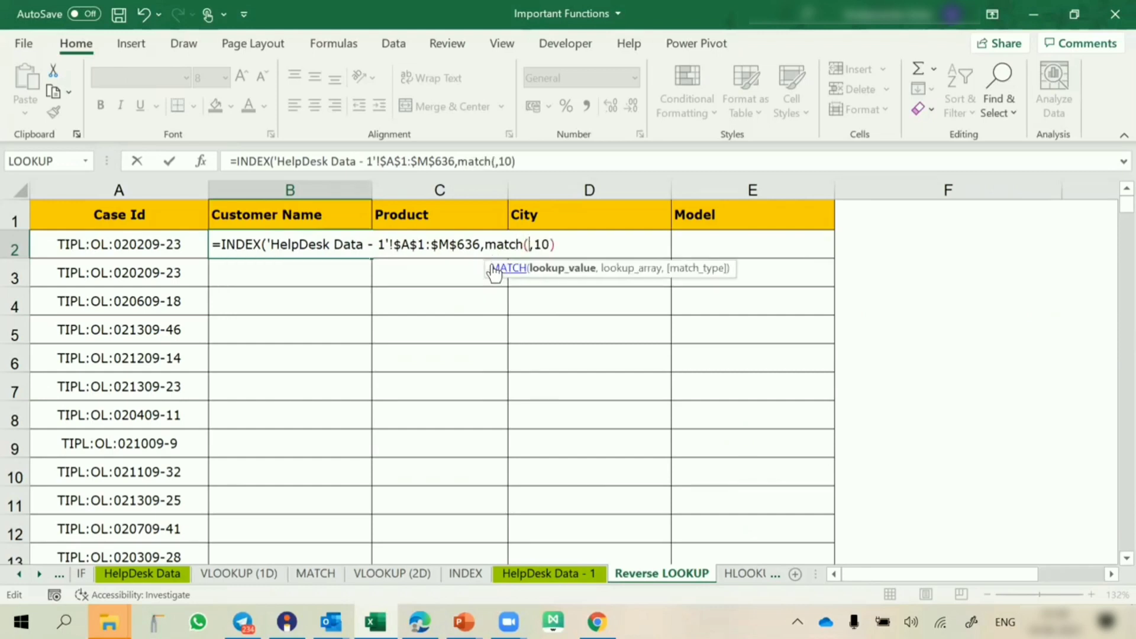
{"action": "left_click", "coordinate": [183, 245]}
{"action": "key", "text": "F4"}
{"action": "key", "text": "F4"}
{"action": "key", "text": "F4"}
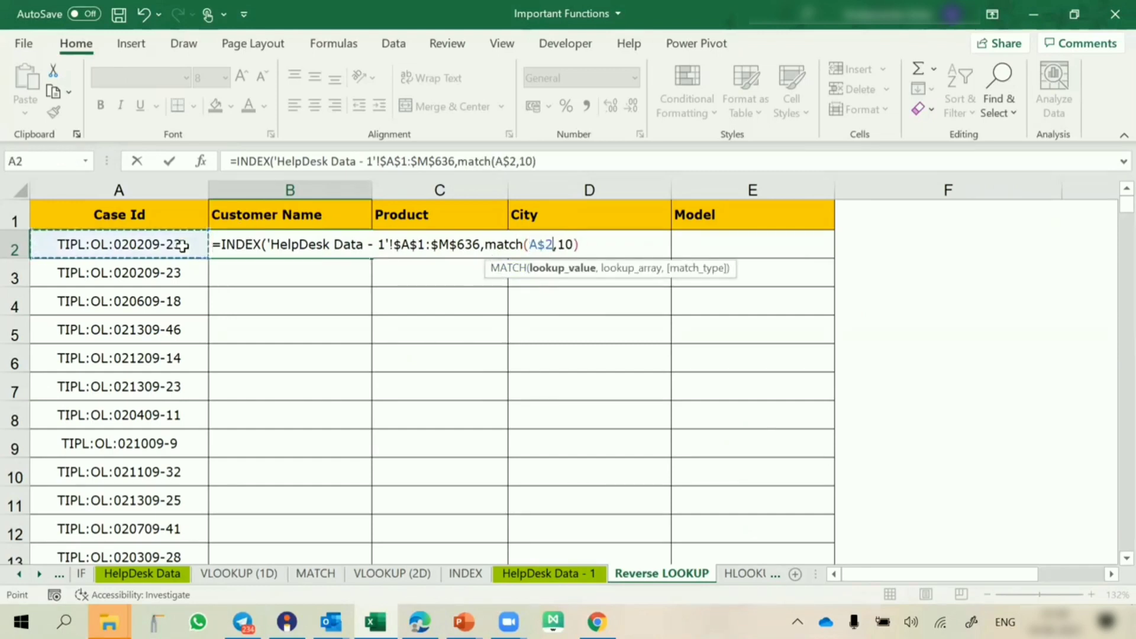
{"action": "type", "text": ","}
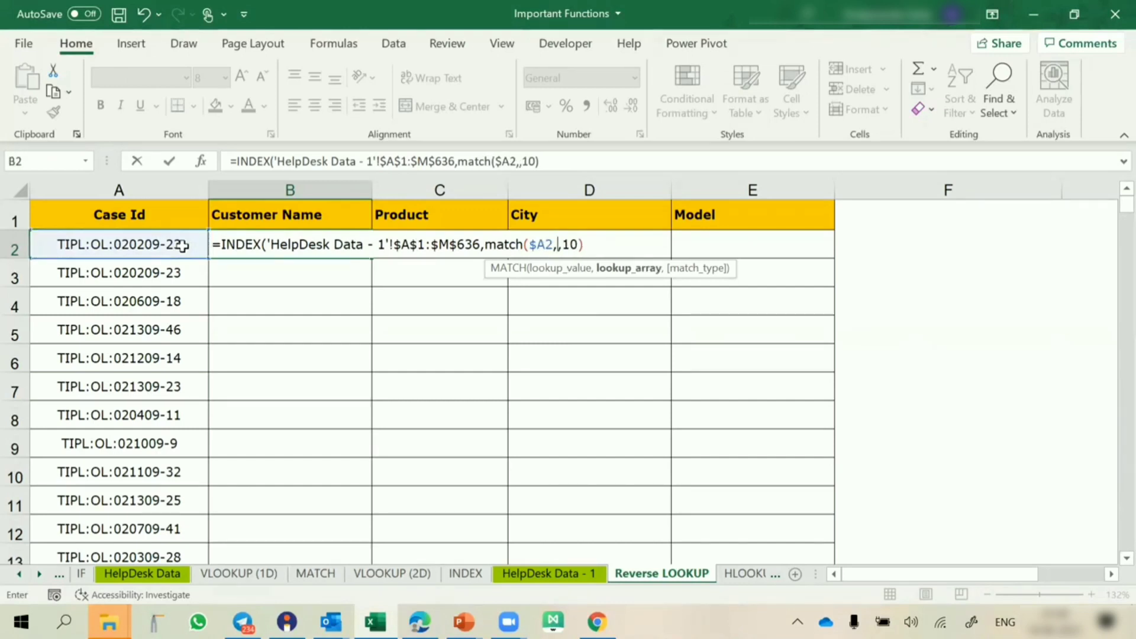
Complete the MATCH with the absolute Case ID range $E$1:$E$636 from HelpDesk Data - 1 and match type 0, keeping column number 10
{"action": "left_click", "coordinate": [524, 573]}
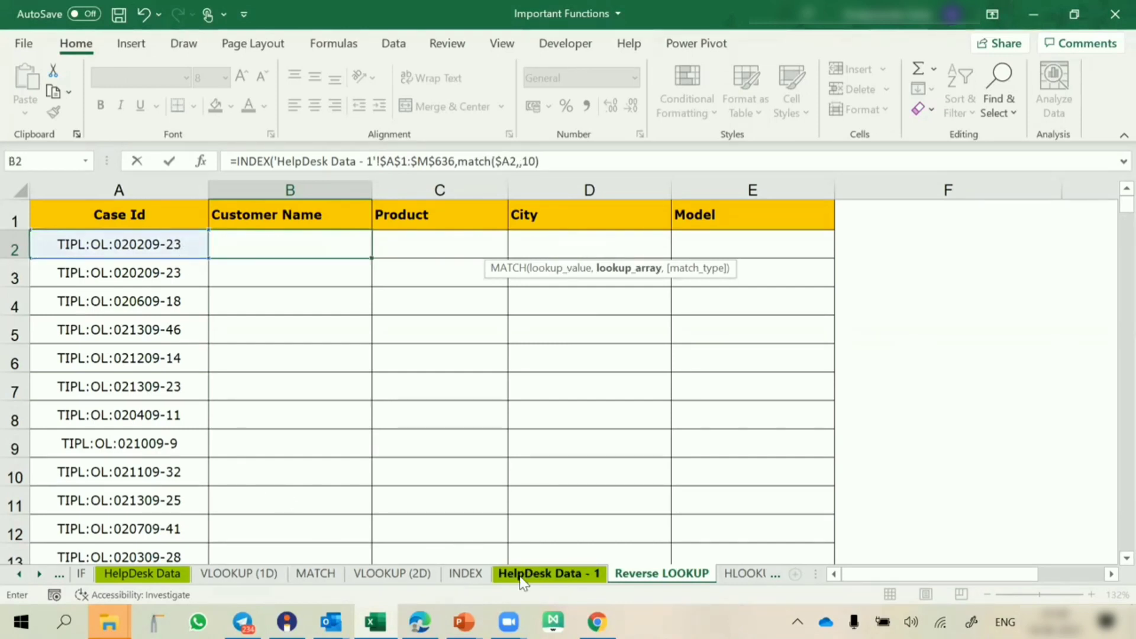
{"action": "left_click", "coordinate": [598, 441]}
{"action": "key", "text": "ctrl+Up"}
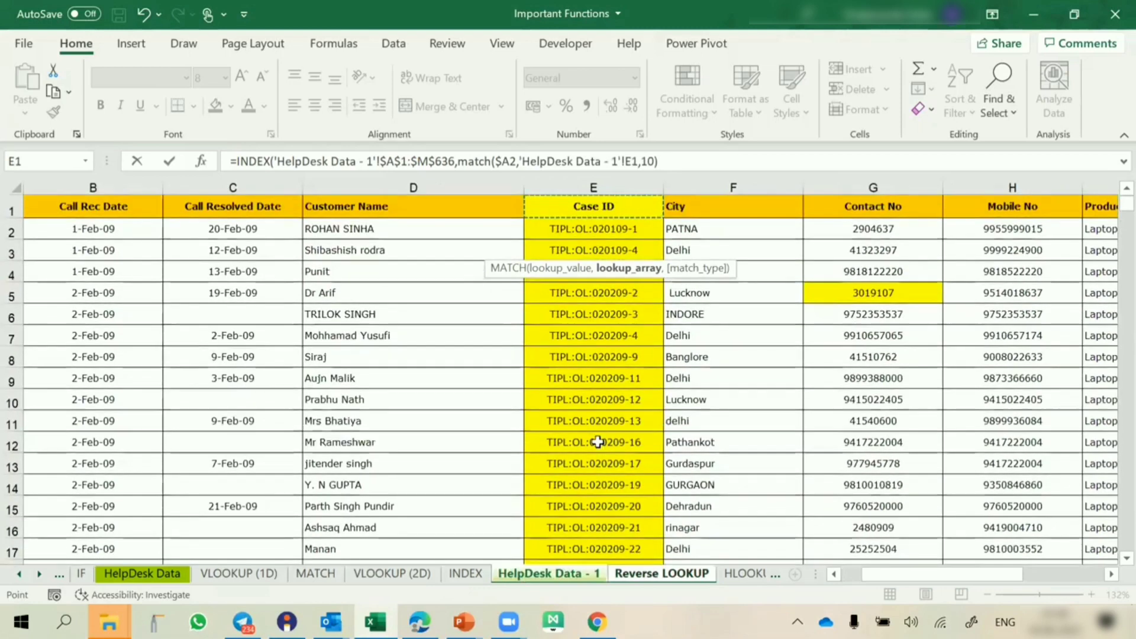
{"action": "key", "text": "ctrl+shift+Down"}
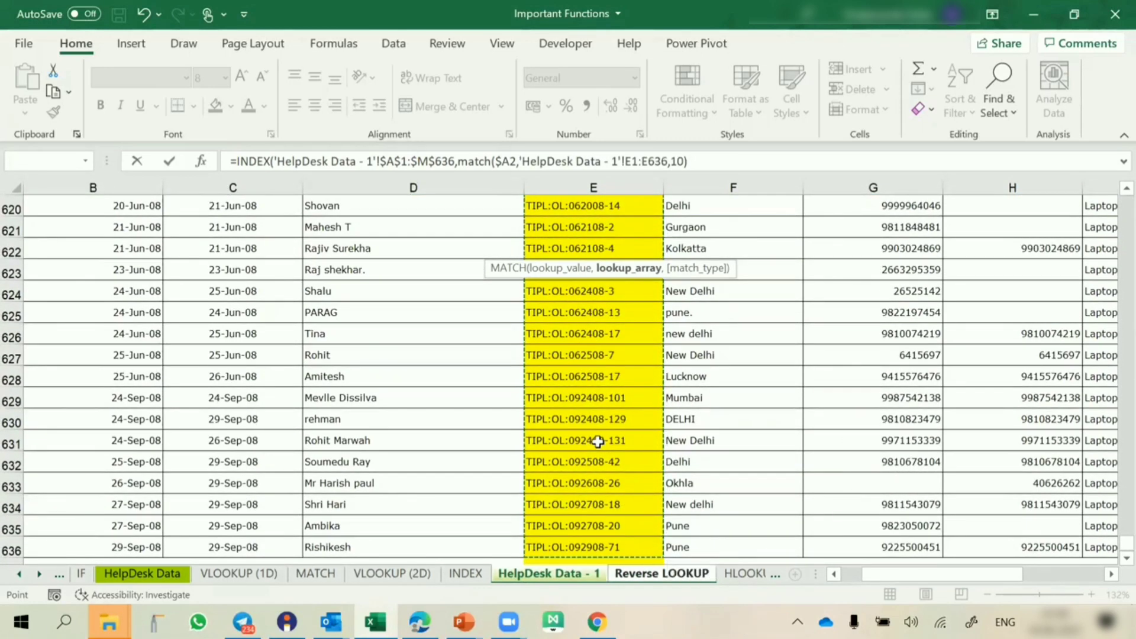
{"action": "key", "text": "F4"}
{"action": "type", "text": ",0)"}
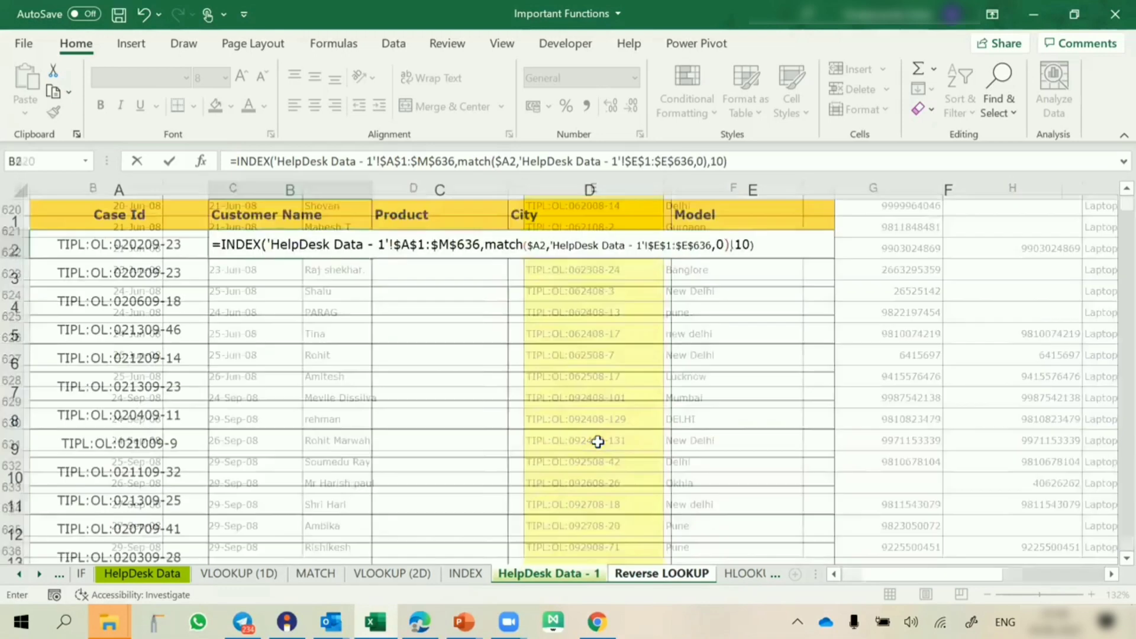
{"action": "type", "text": ",10)"}
{"action": "key", "text": "ctrl+Return"}
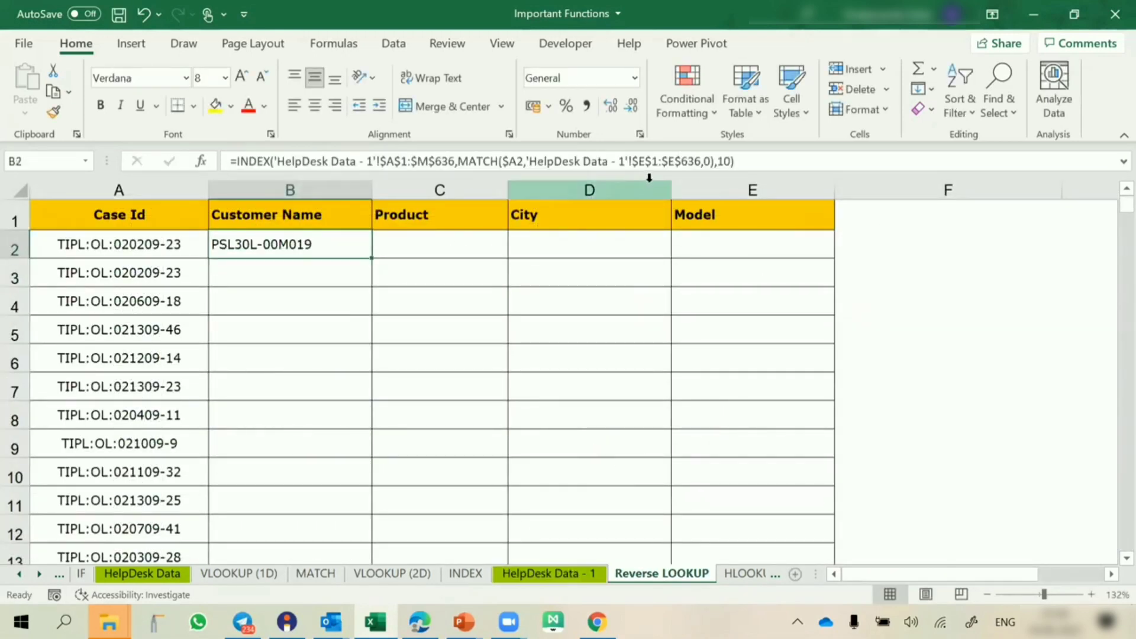
Evaluate the MATCH portion of the B2 formula to check the row number, and leave the formula as it was
{"action": "left_click", "coordinate": [458, 161]}
{"action": "left_click_drag", "start_coordinate": [459, 161], "coordinate": [715, 169]}
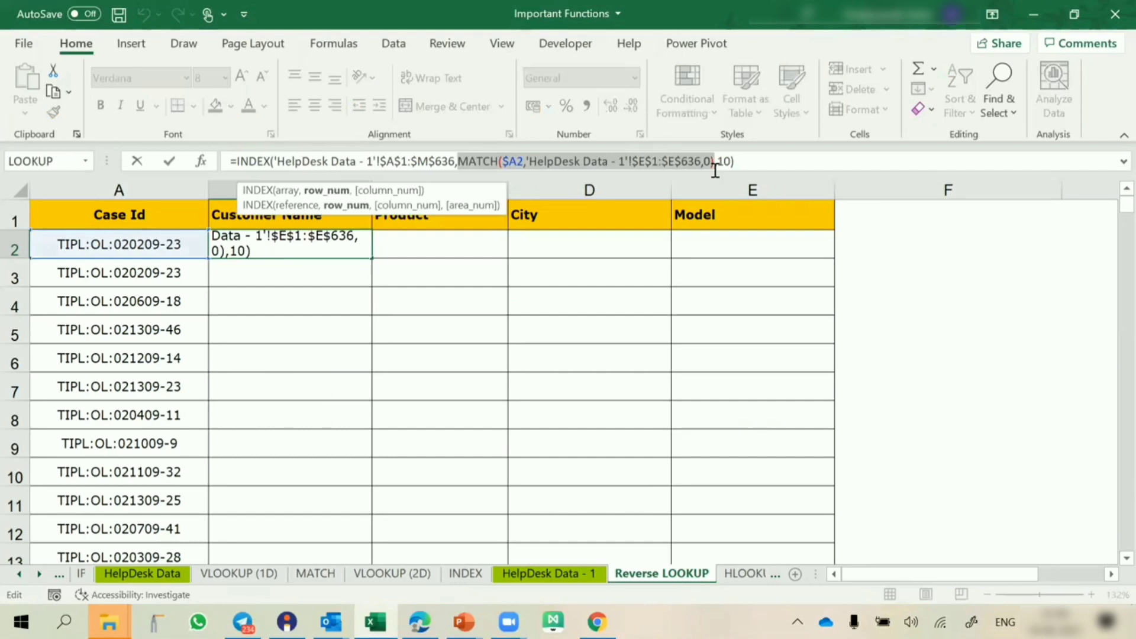
{"action": "key", "text": "F9"}
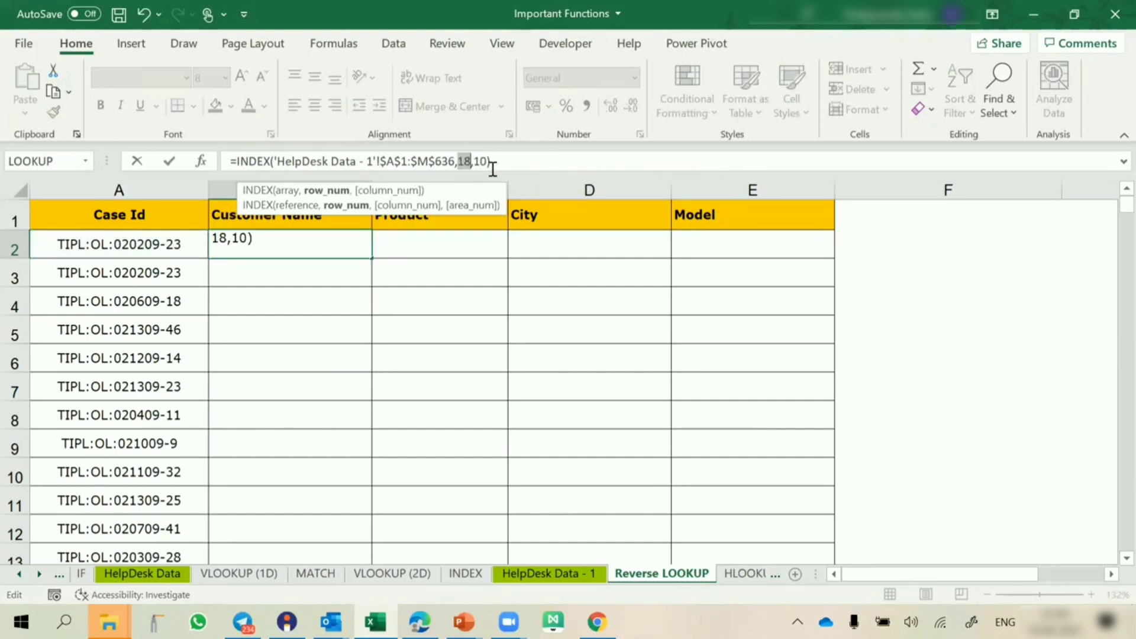
{"action": "key", "text": "Escape"}
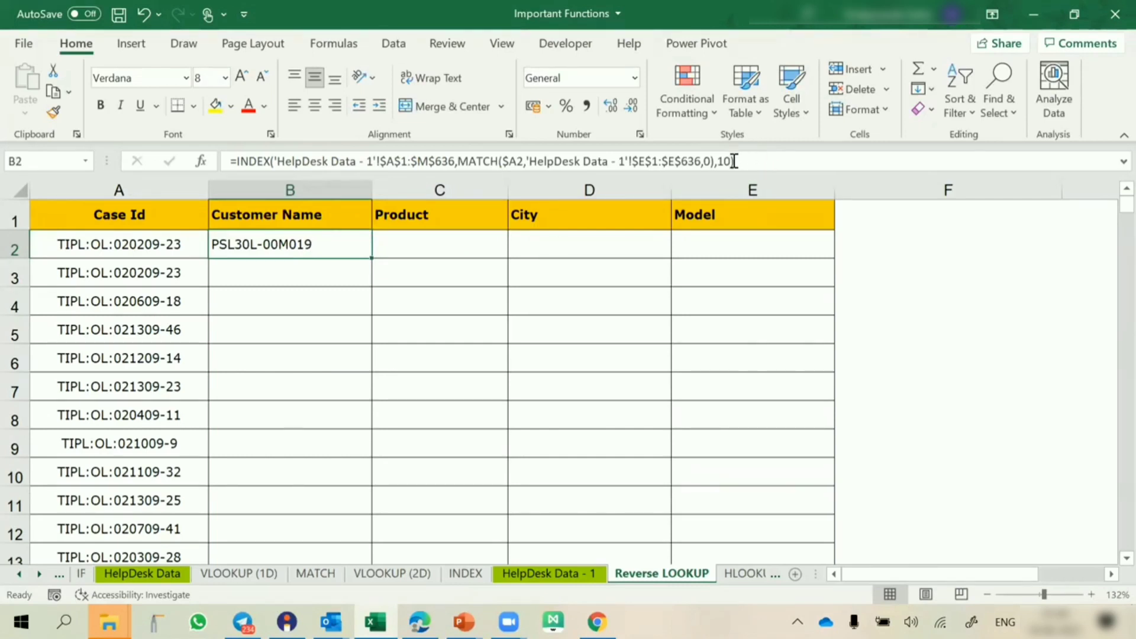
Replace the column number 10 in B2's formula with a MATCH function using B$1 as its lookup value
{"action": "left_click", "coordinate": [298, 215]}
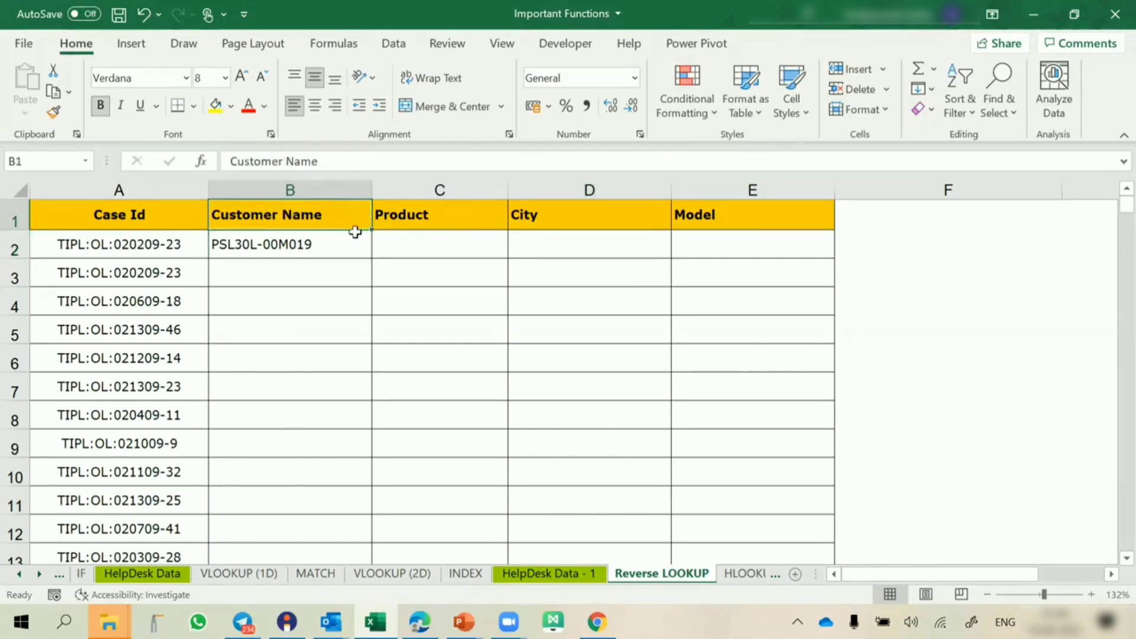
{"action": "left_click", "coordinate": [348, 241]}
{"action": "left_click", "coordinate": [719, 162]}
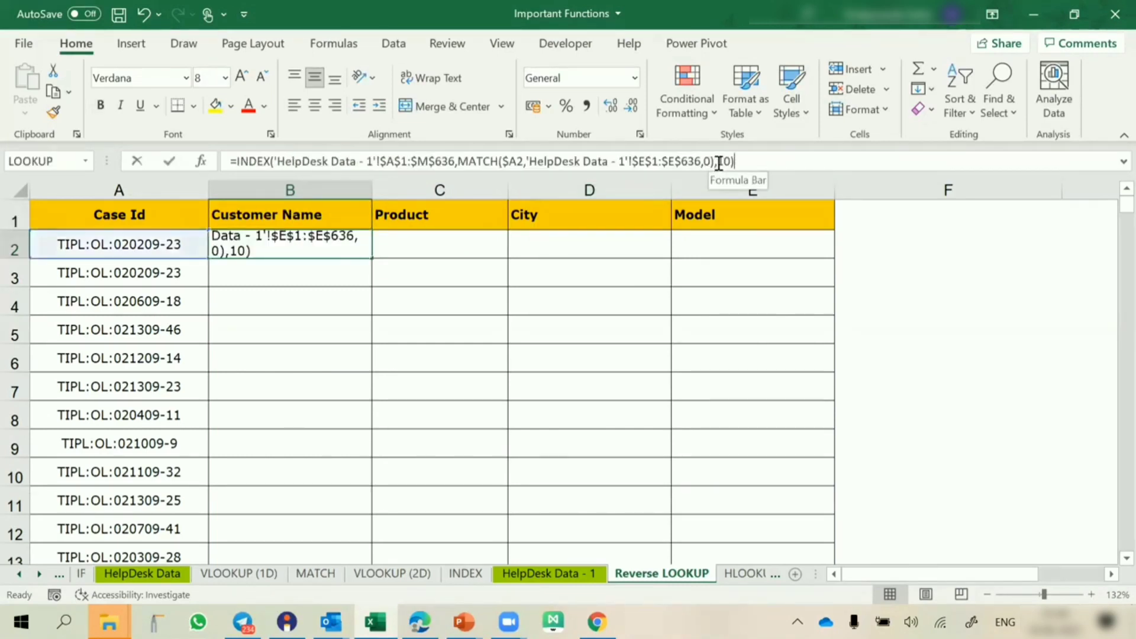
{"action": "left_click_drag", "start_coordinate": [719, 162], "coordinate": [727, 162]}
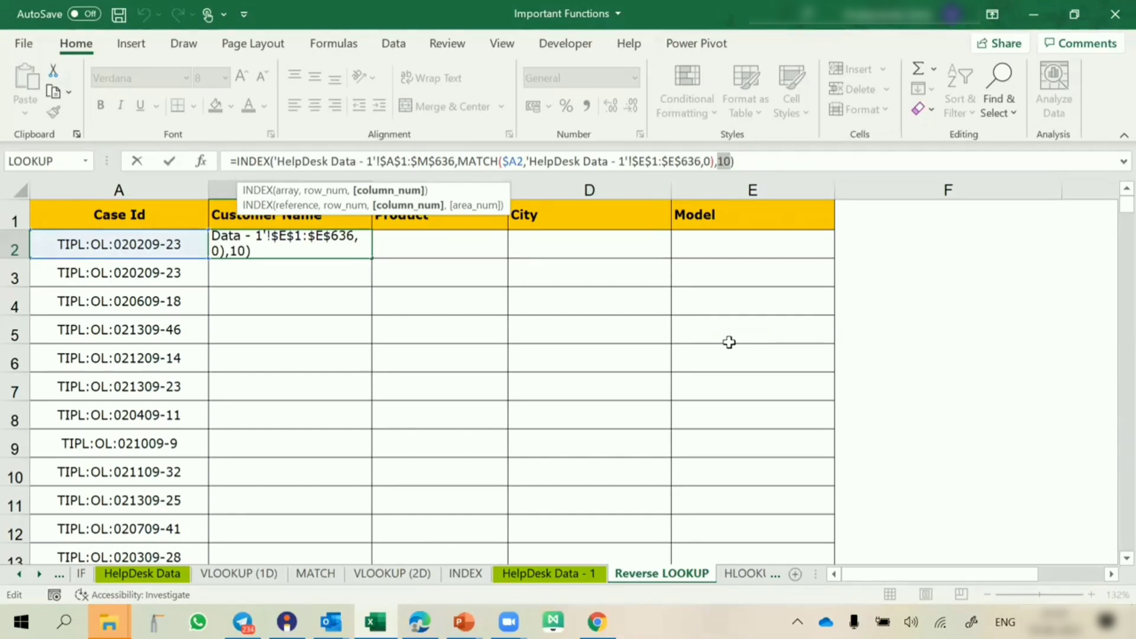
{"action": "type", "text": "match"}
{"action": "key", "text": "Tab"}
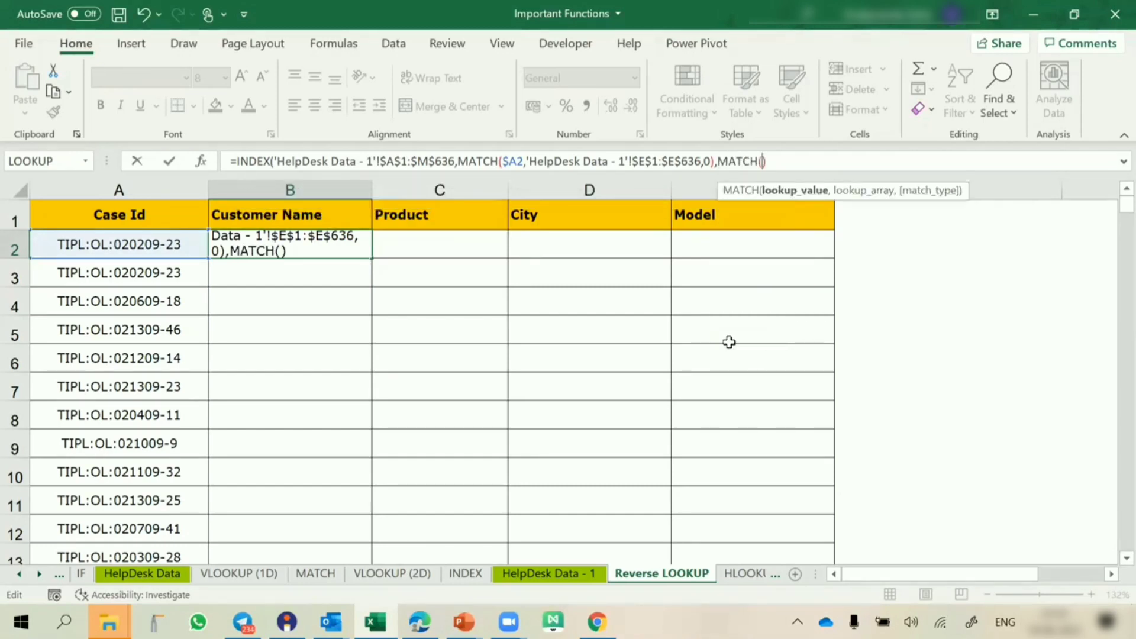
{"action": "left_click", "coordinate": [327, 215]}
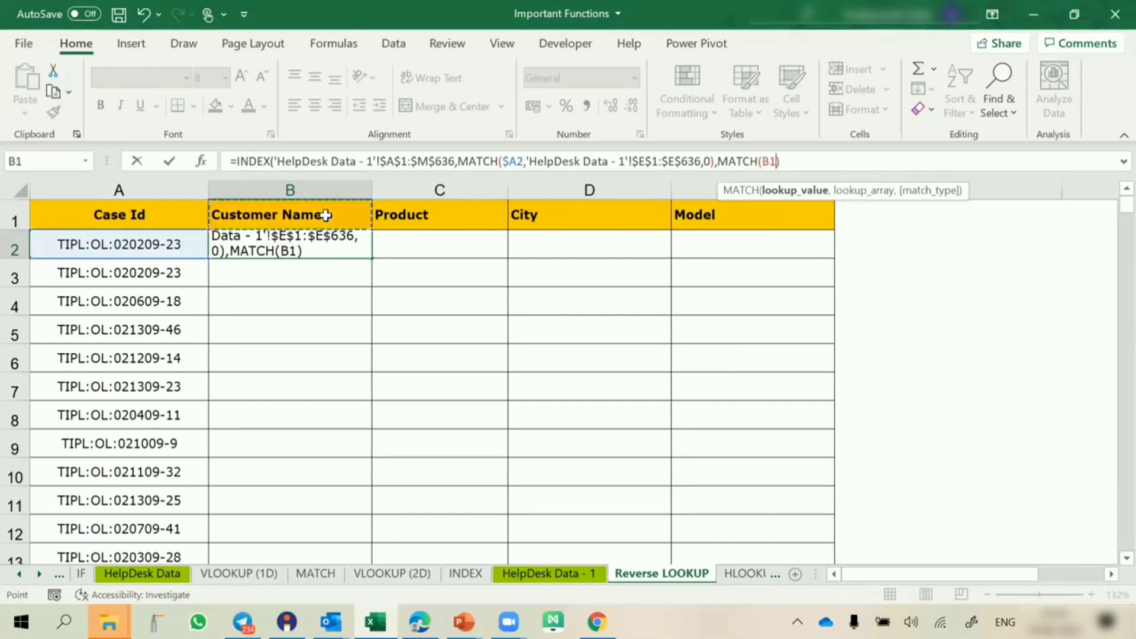
{"action": "key", "text": "F4"}
{"action": "key", "text": "F4"}
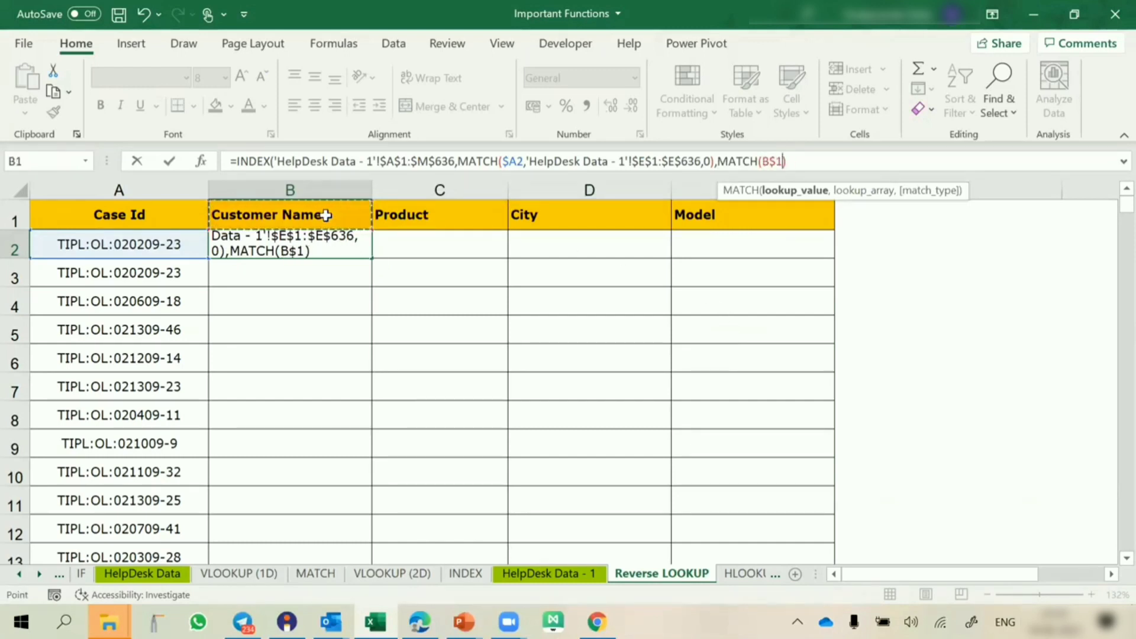
{"action": "type", "text": ","}
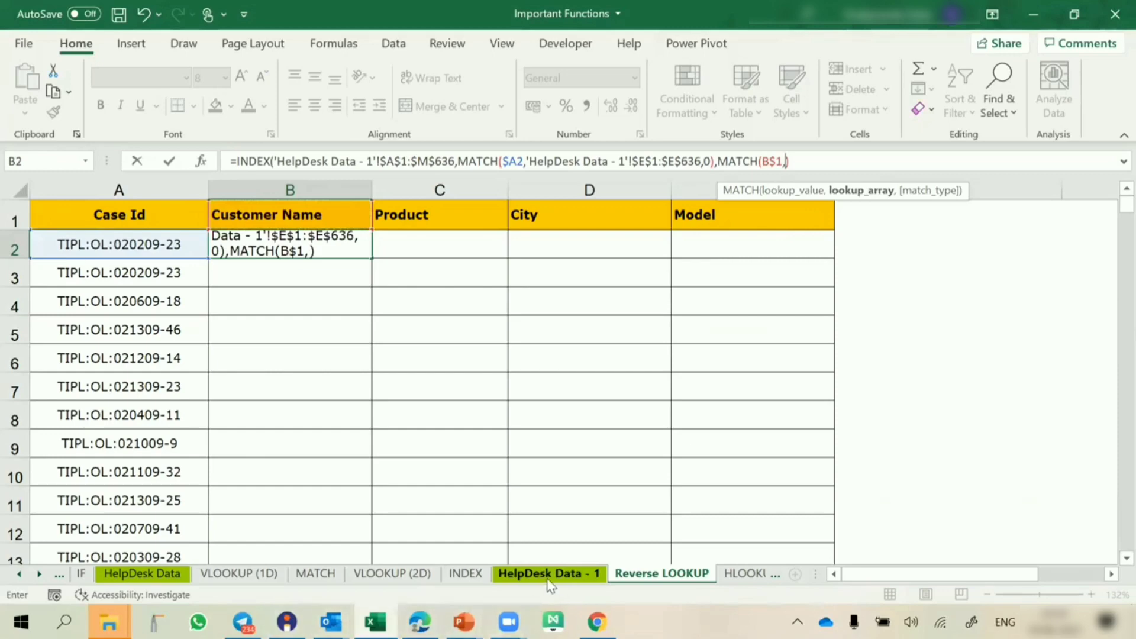
Complete the second MATCH in B2 with the absolute header range $A$1:$M$1 from HelpDesk Data - 1 and match type 0
{"action": "left_click", "coordinate": [548, 581]}
{"action": "left_click", "coordinate": [566, 244]}
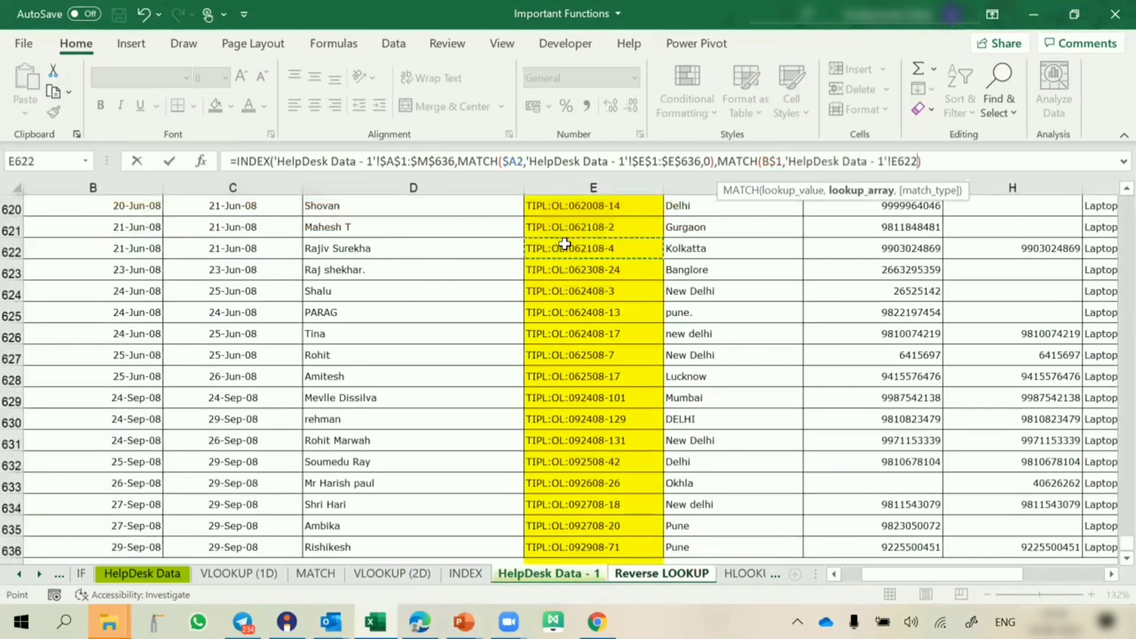
{"action": "key", "text": "ctrl+Up"}
{"action": "key", "text": "ctrl+Left"}
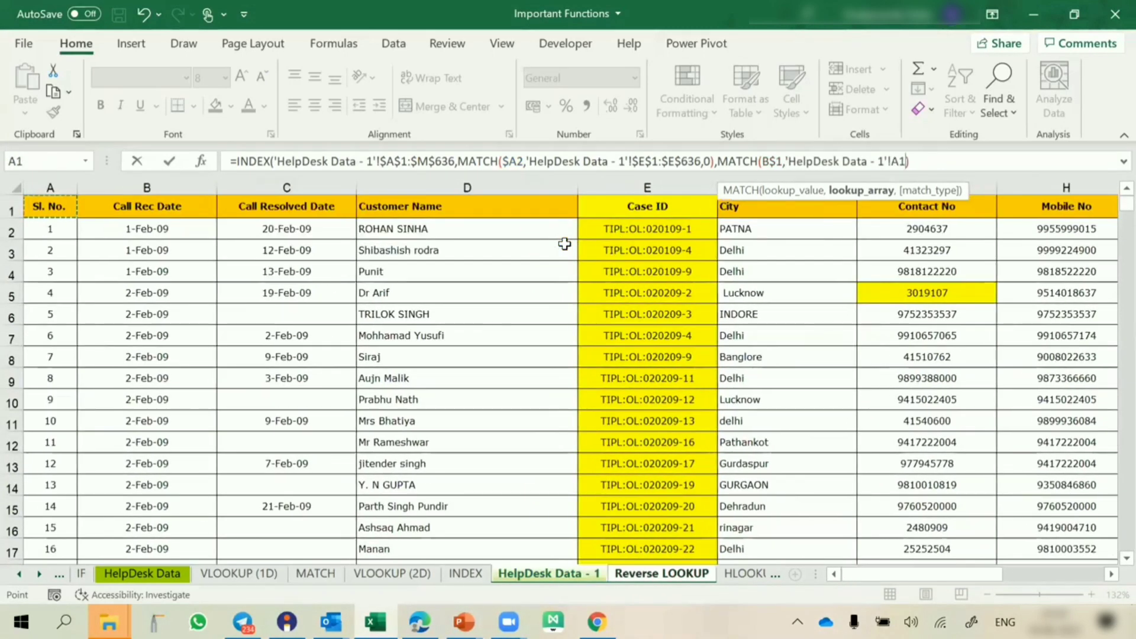
{"action": "key", "text": "ctrl+shift+Right"}
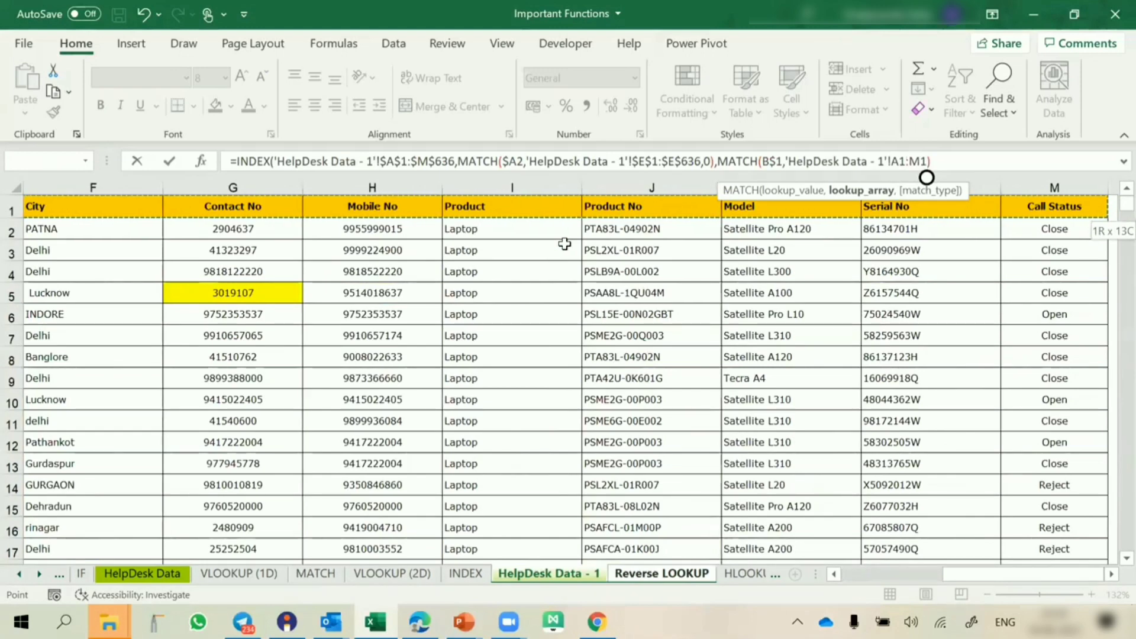
{"action": "key", "text": "F4"}
{"action": "type", "text": ",0)"}
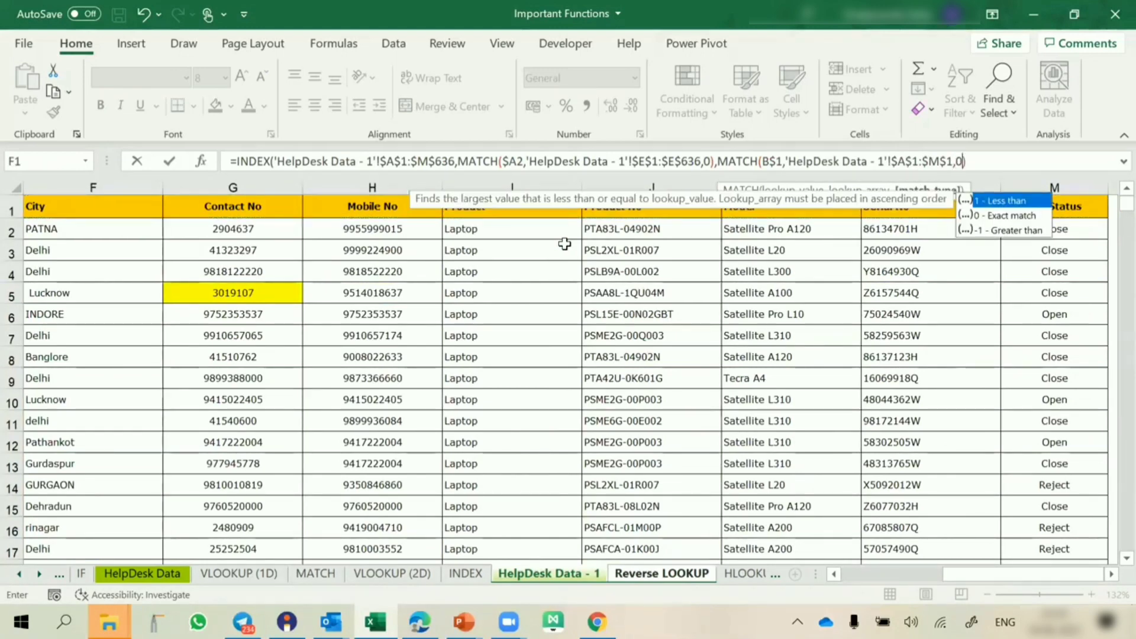
{"action": "key", "text": "Return"}
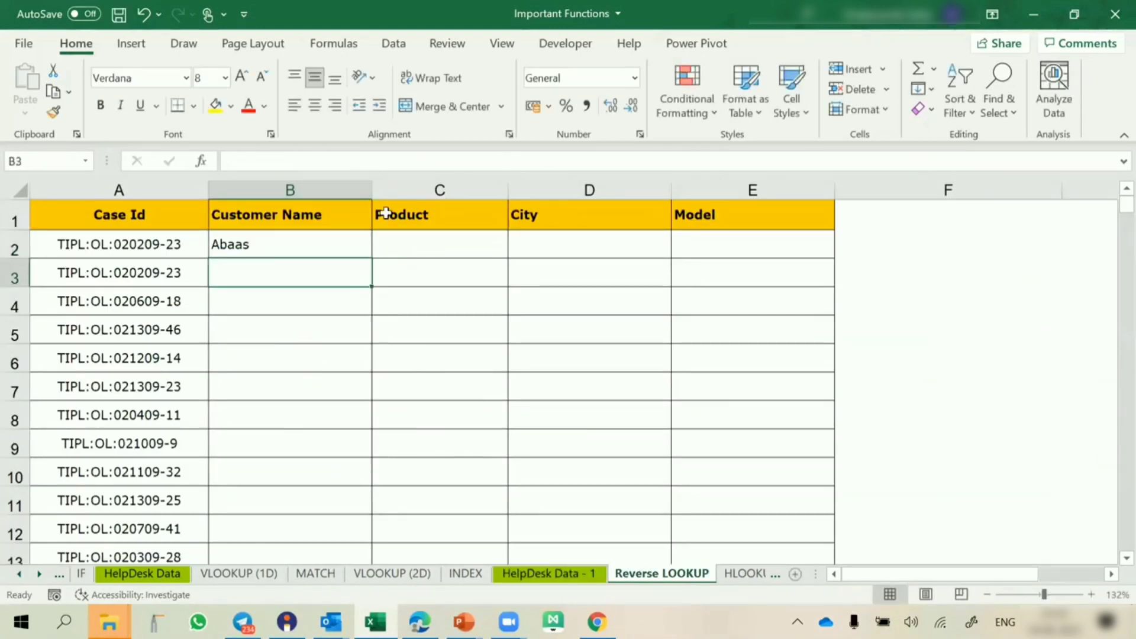
Check the customer name returned in B2 against the record for A2's Case Id in row 18 of HelpDesk Data - 1
{"action": "left_click", "coordinate": [284, 244]}
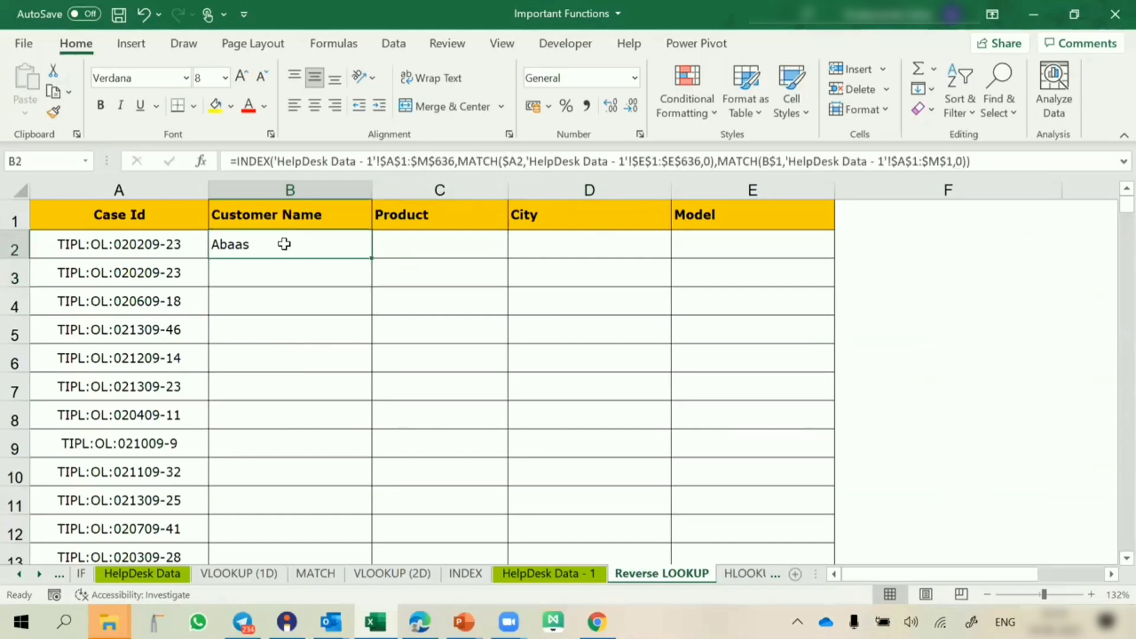
{"action": "left_click", "coordinate": [179, 248]}
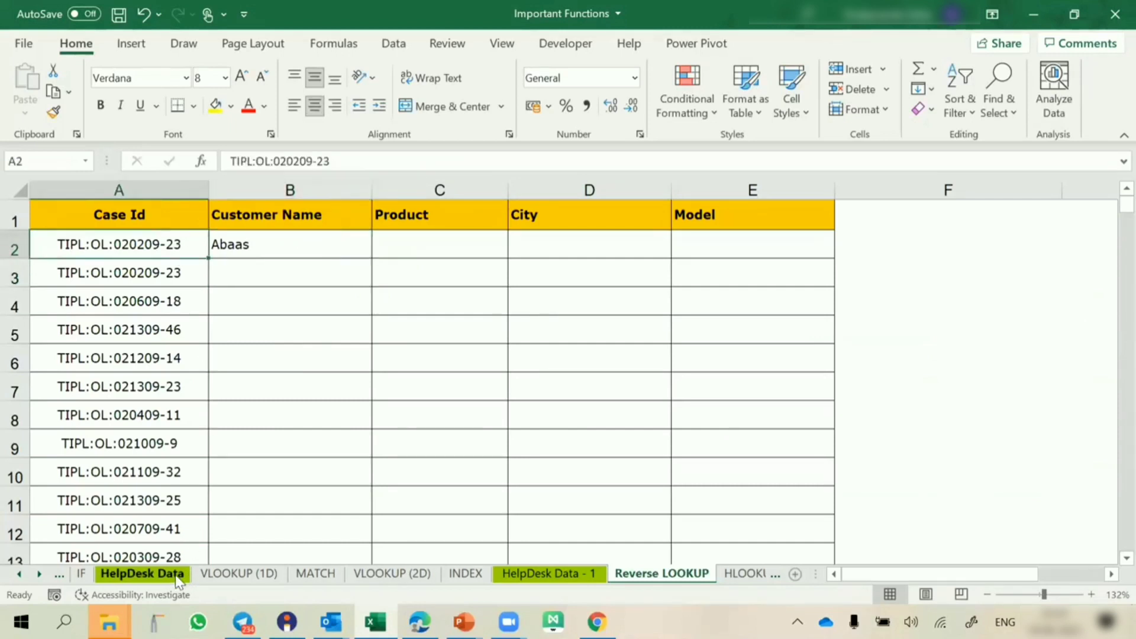
{"action": "left_click", "coordinate": [539, 573]}
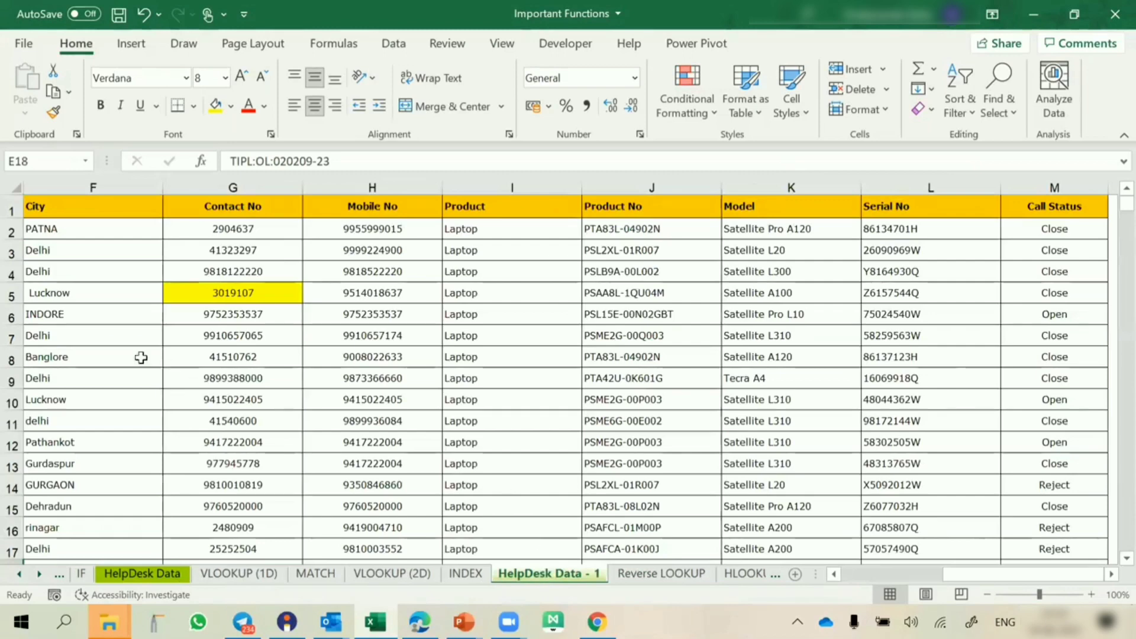
{"action": "scroll", "coordinate": [33, 396], "scroll_direction": "down", "scroll_amount": 2}
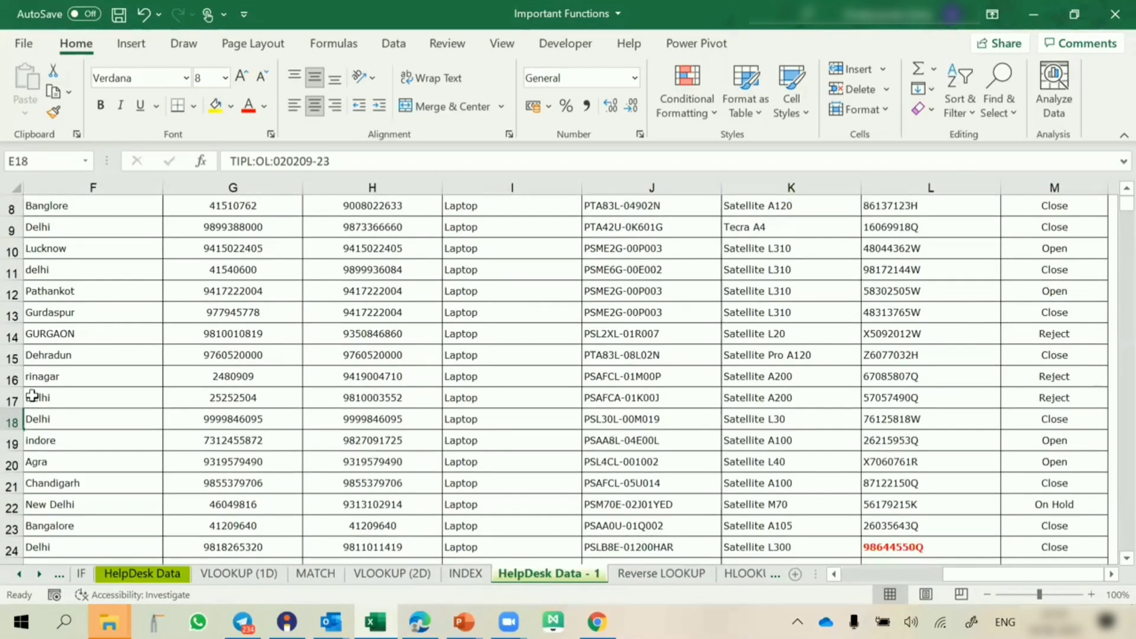
{"action": "left_click", "coordinate": [10, 419]}
{"action": "scroll", "coordinate": [272, 450], "scroll_direction": "left", "scroll_amount": 2}
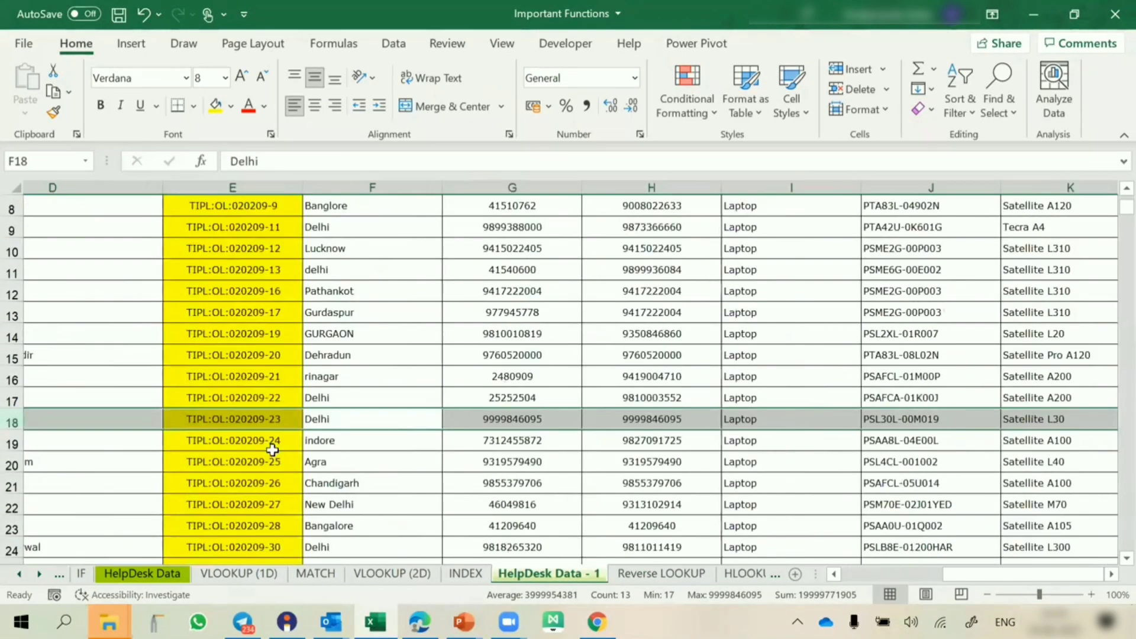
{"action": "scroll", "coordinate": [95, 435], "scroll_direction": "left", "scroll_amount": 3}
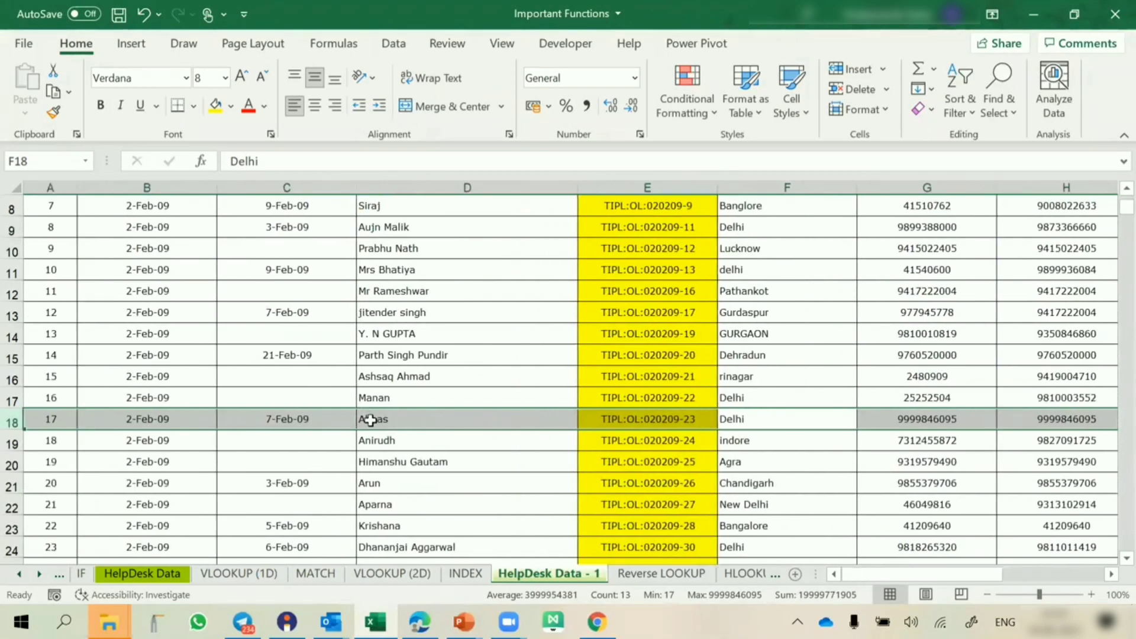
On the Reverse LOOKUP sheet, copy B2's formula across the Customer Name, Product, City and Model columns for all listed Case Ids
{"action": "left_click", "coordinate": [645, 574]}
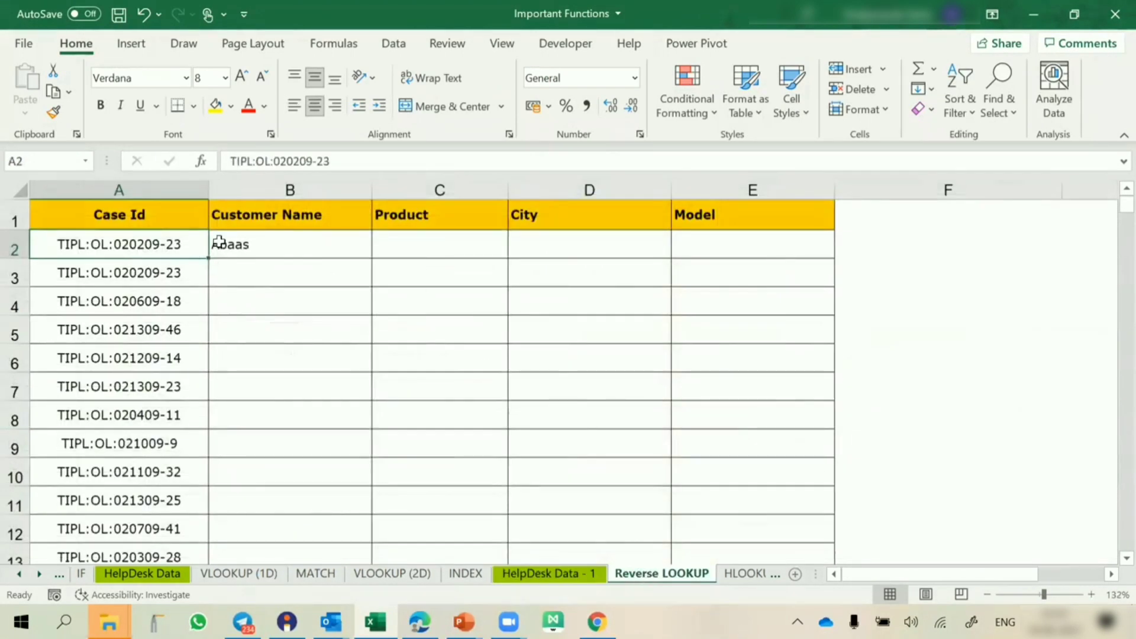
{"action": "left_click", "coordinate": [236, 247]}
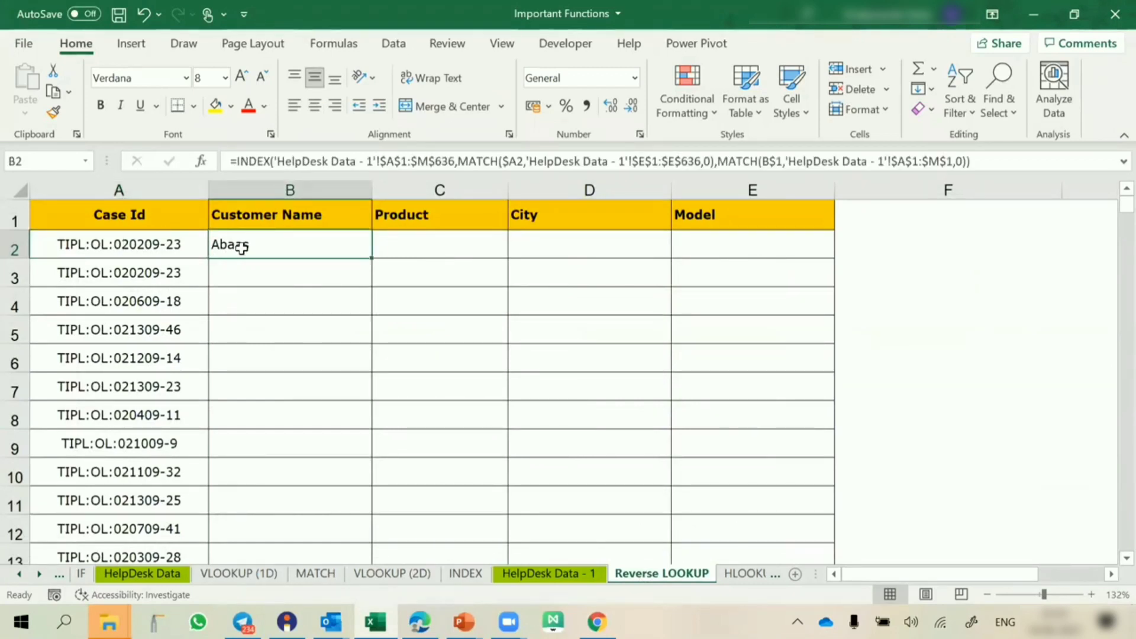
{"action": "key", "text": "ctrl+c"}
{"action": "left_click_drag", "start_coordinate": [241, 247], "coordinate": [718, 536]}
{"action": "key", "text": "ctrl+v"}
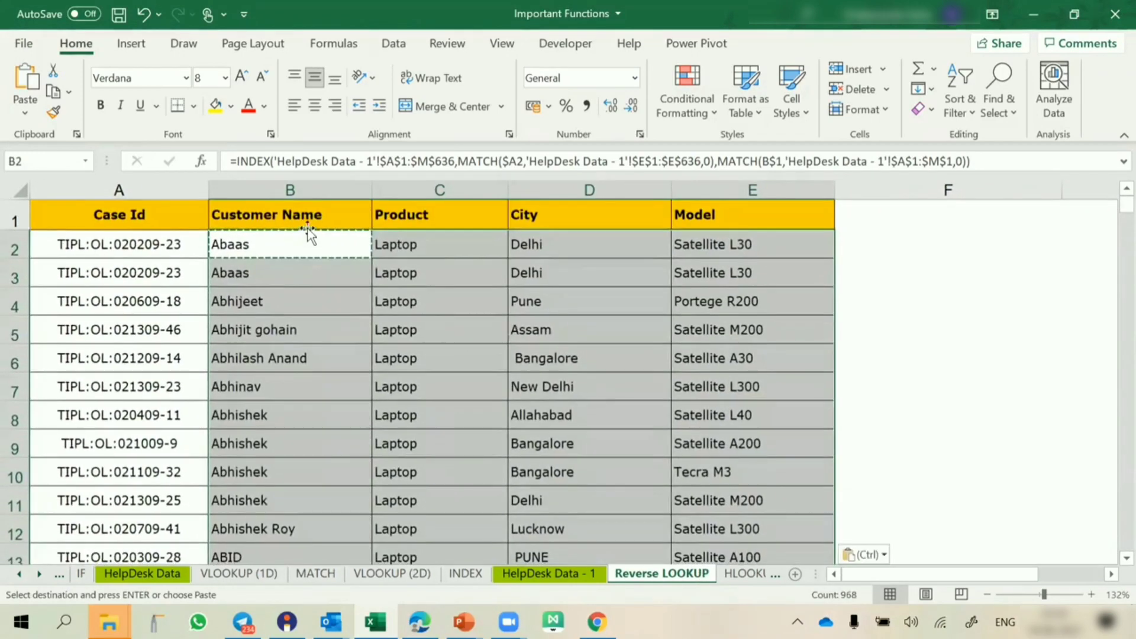
Try the heading City in B1 to test the lookup, and undo the heading change
{"action": "left_click", "coordinate": [306, 216]}
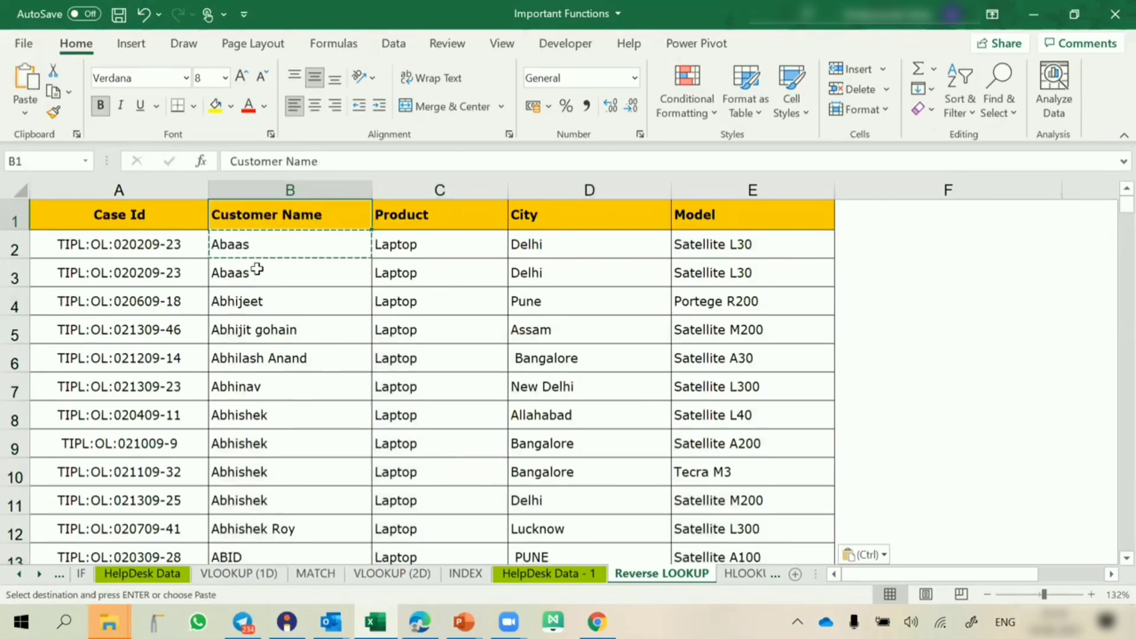
{"action": "type", "text": "City"}
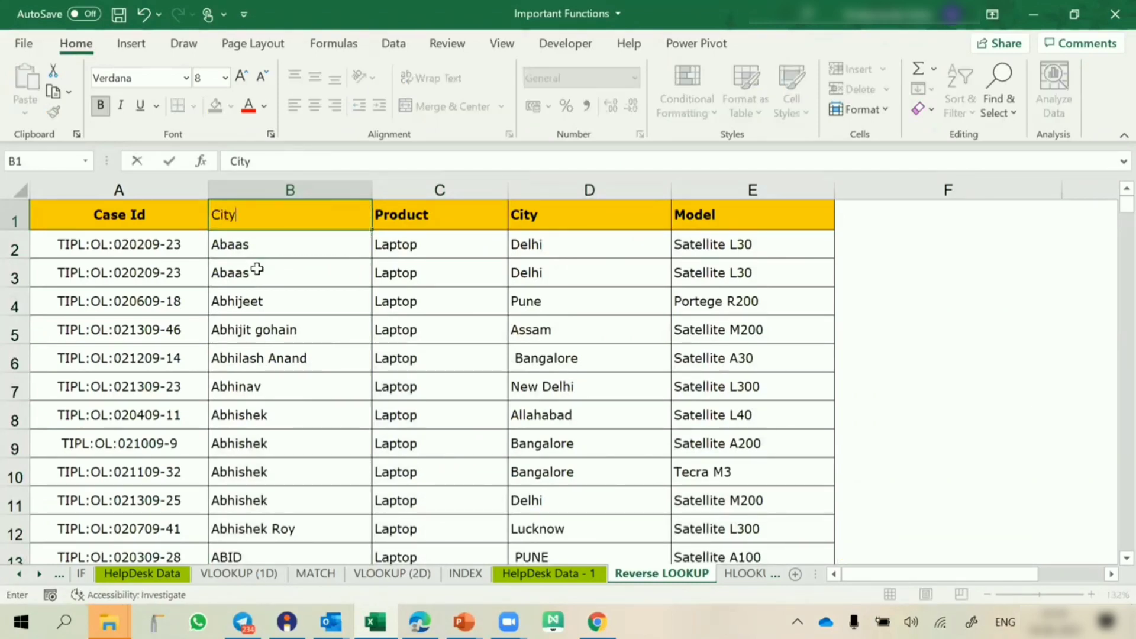
{"action": "key", "text": "Return"}
{"action": "key", "text": "ctrl+z"}
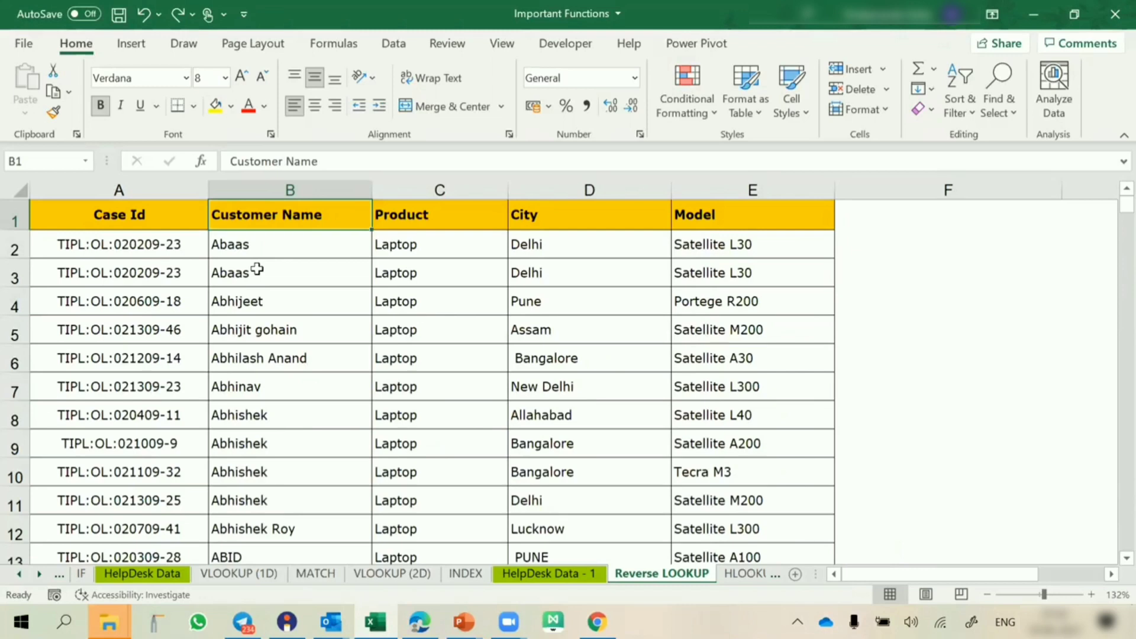
Examine the formulas in B2 and C2 to compare the Case Id and header references used by their MATCH functions
{"action": "key", "text": "Down"}
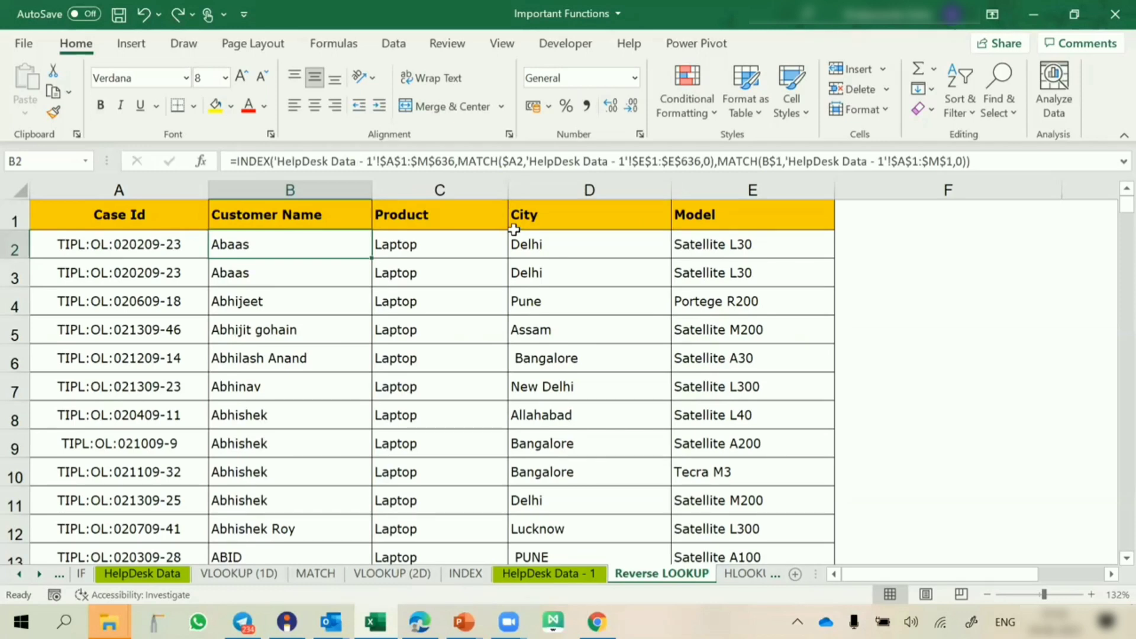
{"action": "key", "text": "Left"}
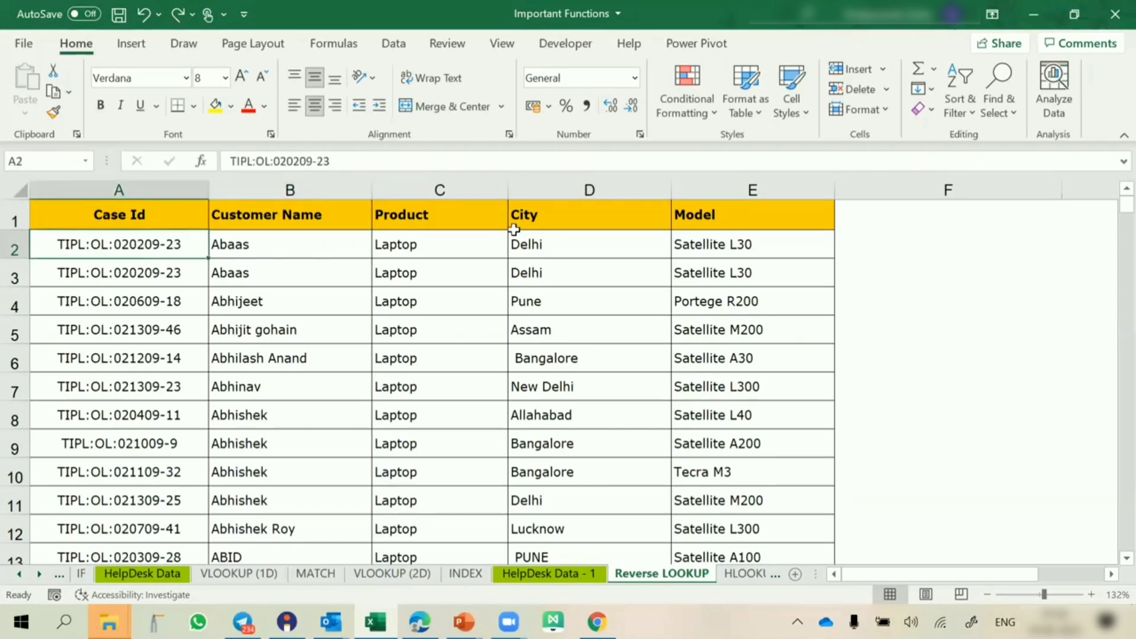
{"action": "key", "text": "Up"}
{"action": "key", "text": "Right"}
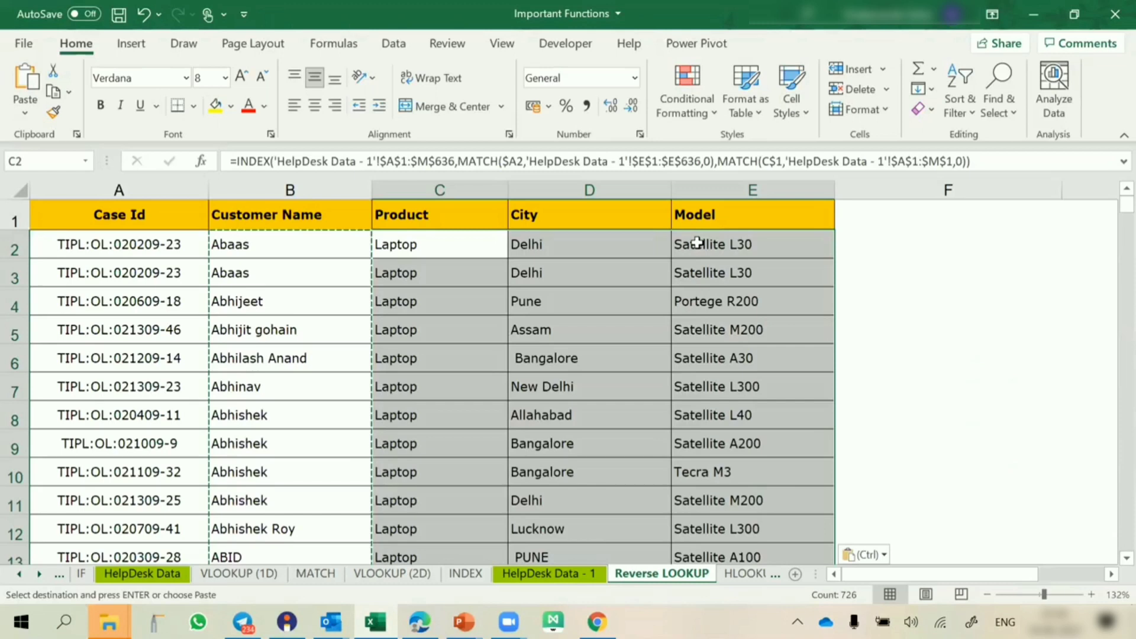
{"action": "left_click", "coordinate": [316, 248]}
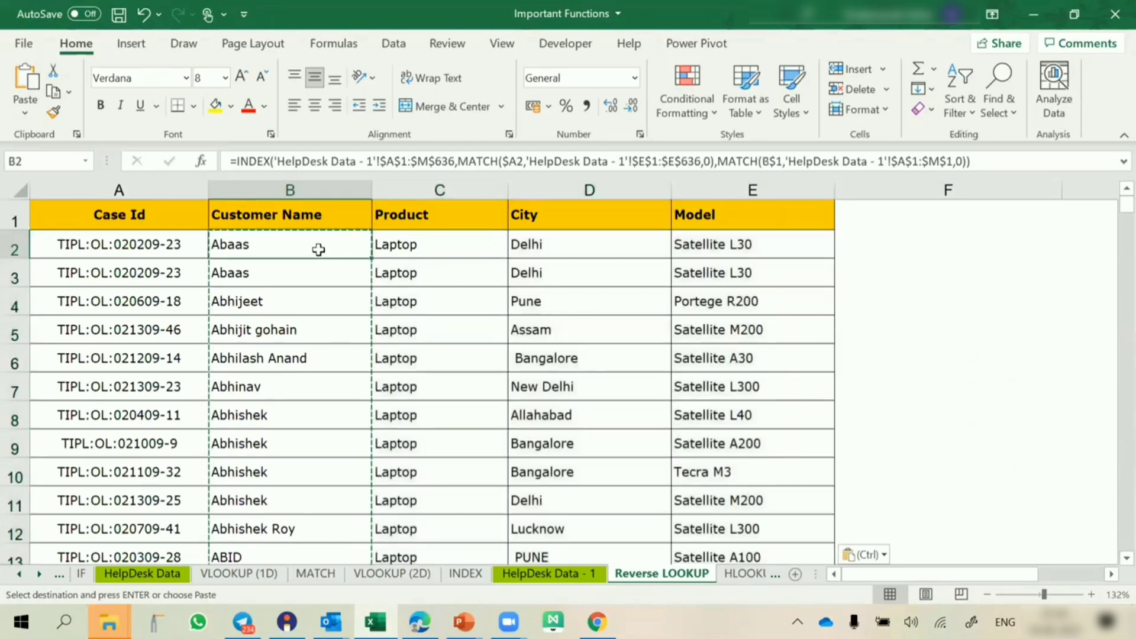
{"action": "left_click", "coordinate": [428, 242]}
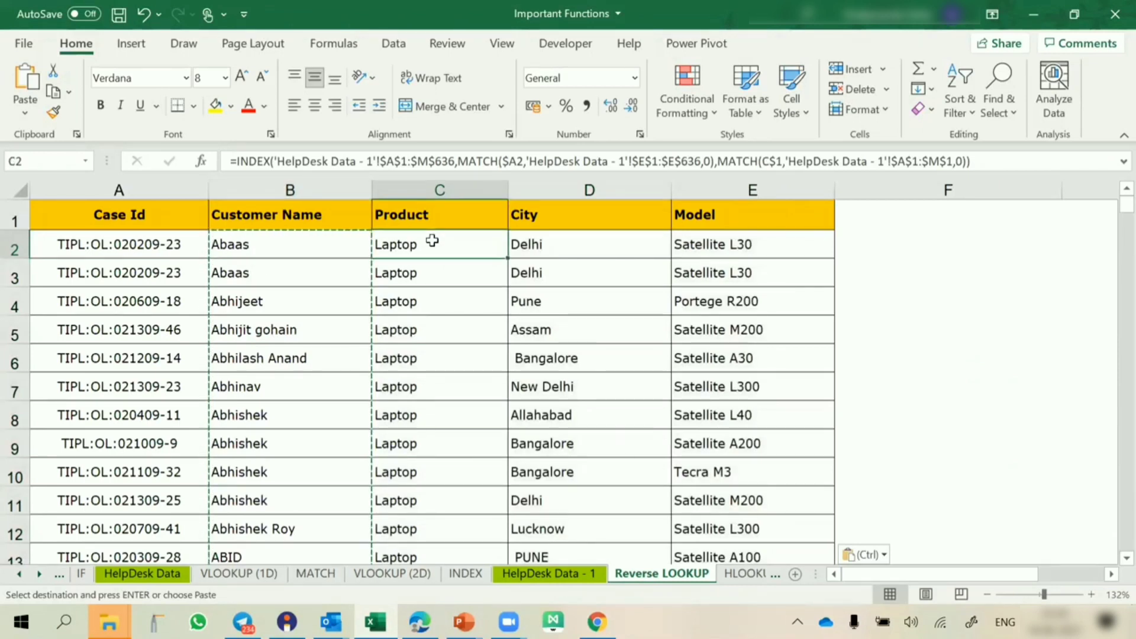